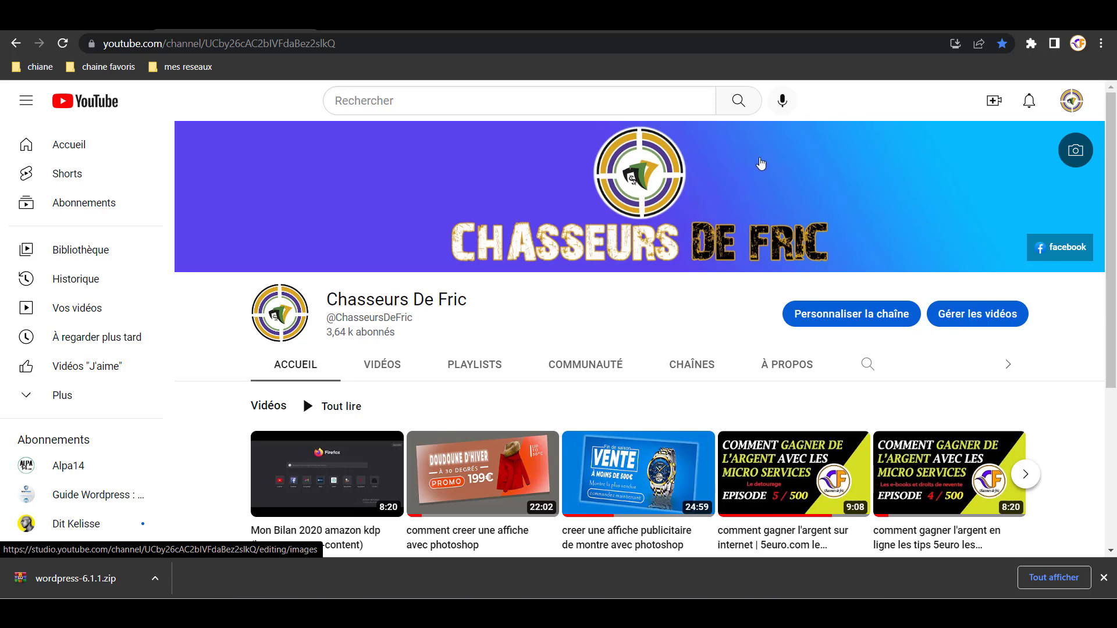
- Switch from the YouTube channel to the laragon.org tab
click(833, 20)
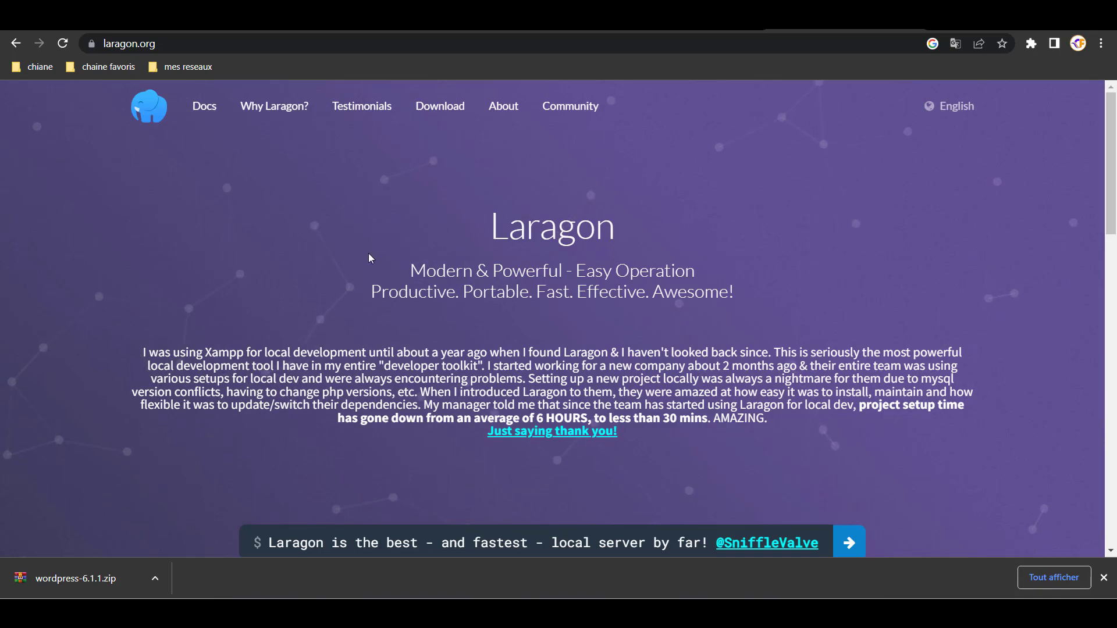
- Skim the Laragon homepage, then go to the WordPress.org download page offering 6.1.1
scroll(589, 238, down, 8)
scroll(589, 237, down, 2)
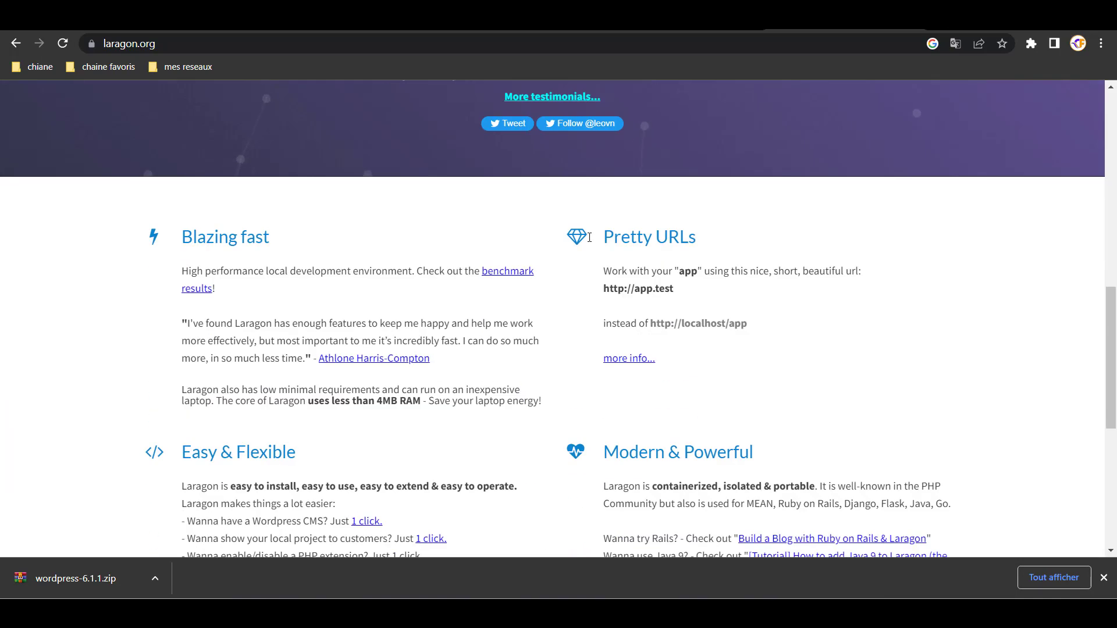
scroll(448, 224, up, 15)
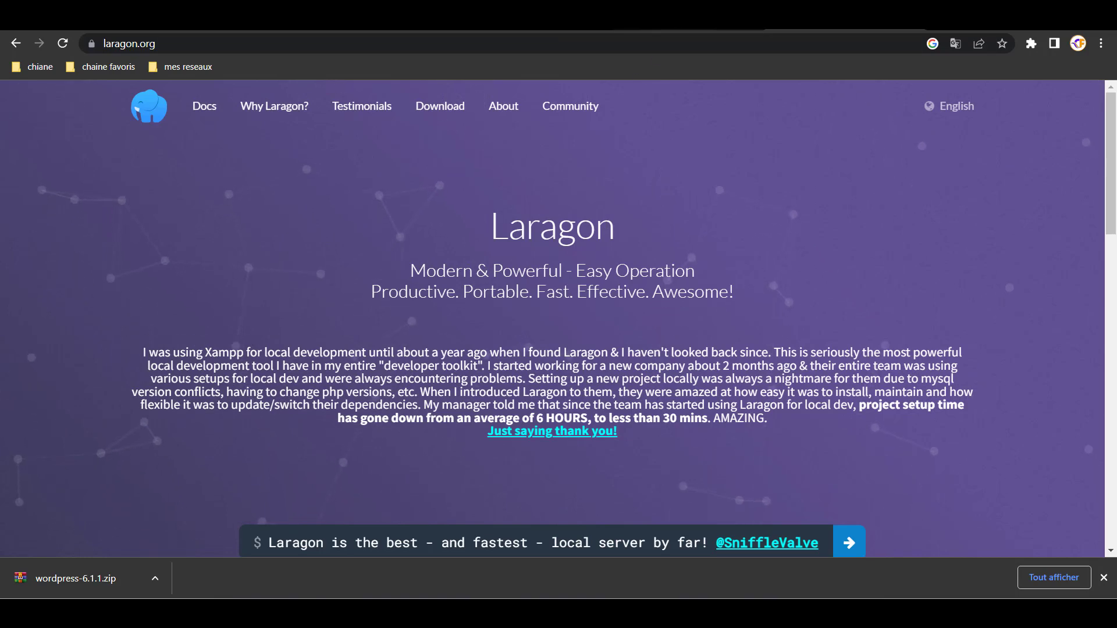
click(669, 22)
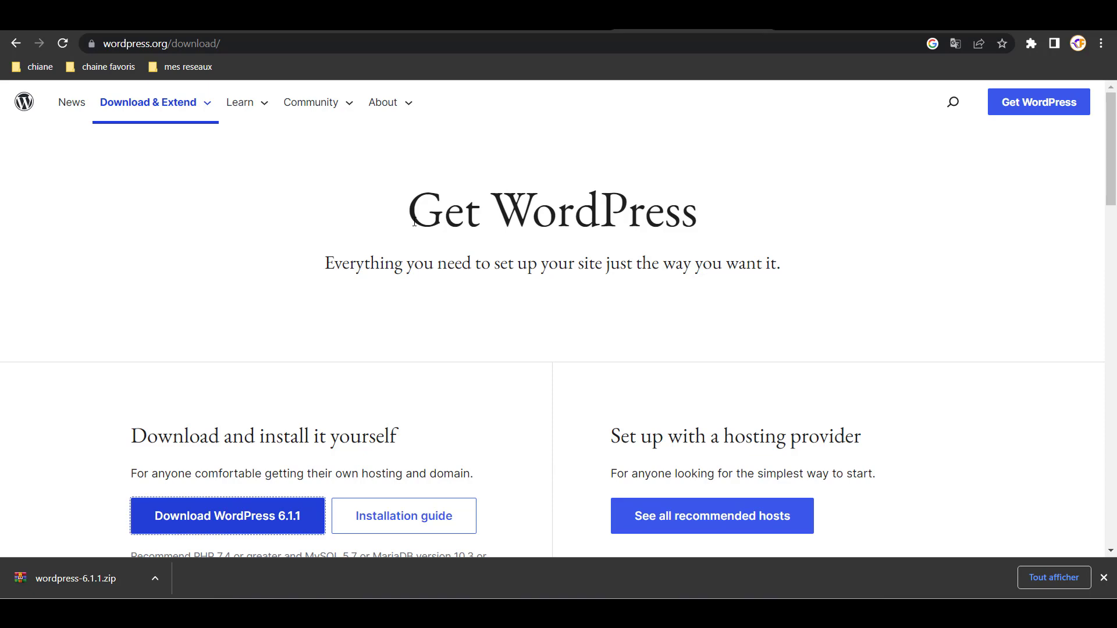
scroll(414, 222, down, 10)
scroll(414, 223, up, 10)
- Switch to the Elegant Themes members area and scroll through it
mouse_move(544, 29)
click(538, 29)
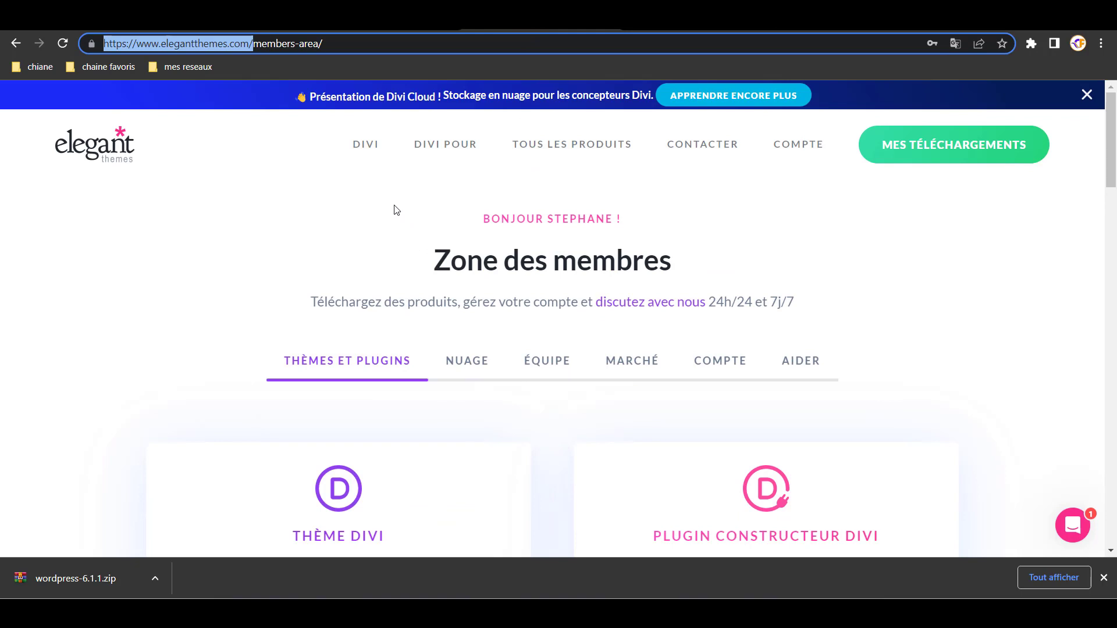
scroll(428, 209, down, 4)
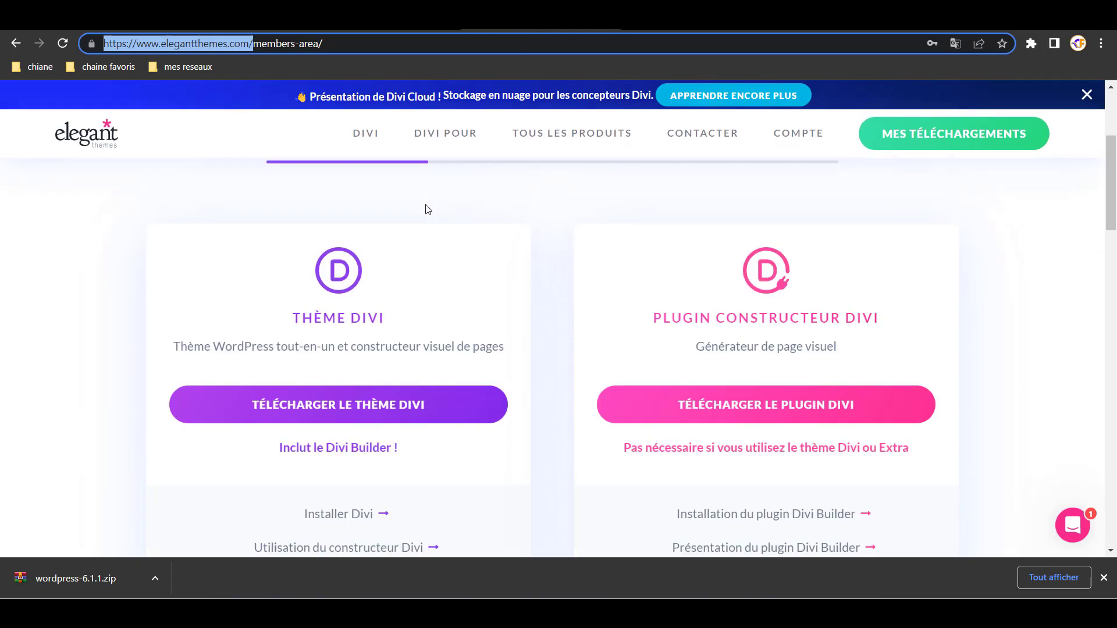
scroll(428, 210, up, 4)
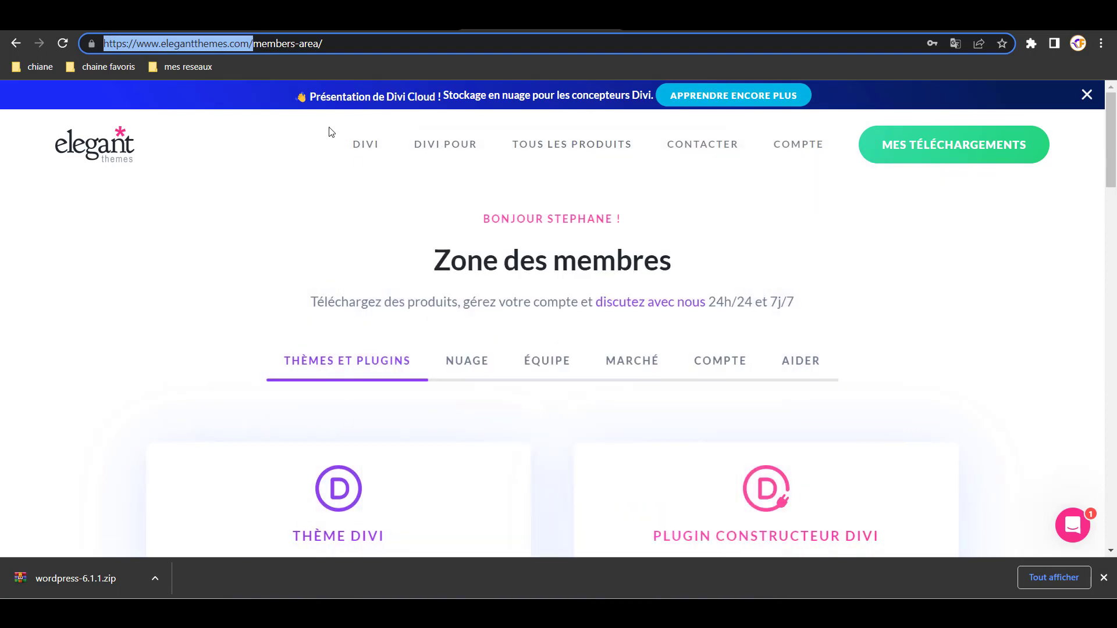
- Bring up the guest window with Elegant Themes pricing: $89 yearly, $249 lifetime
mouse_move(506, 148)
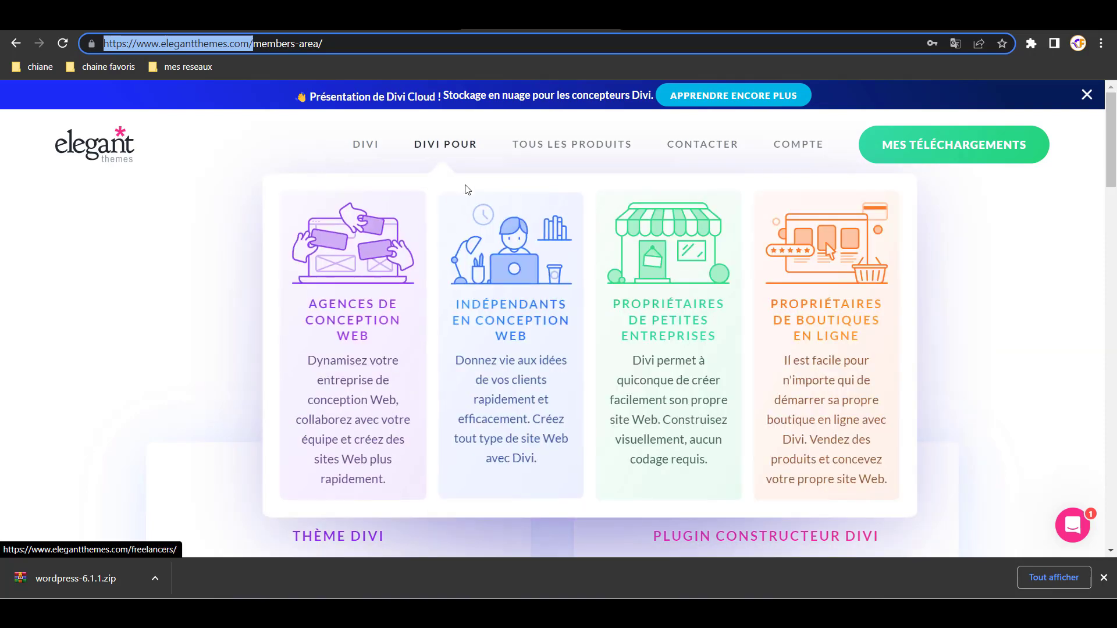
mouse_move(539, 159)
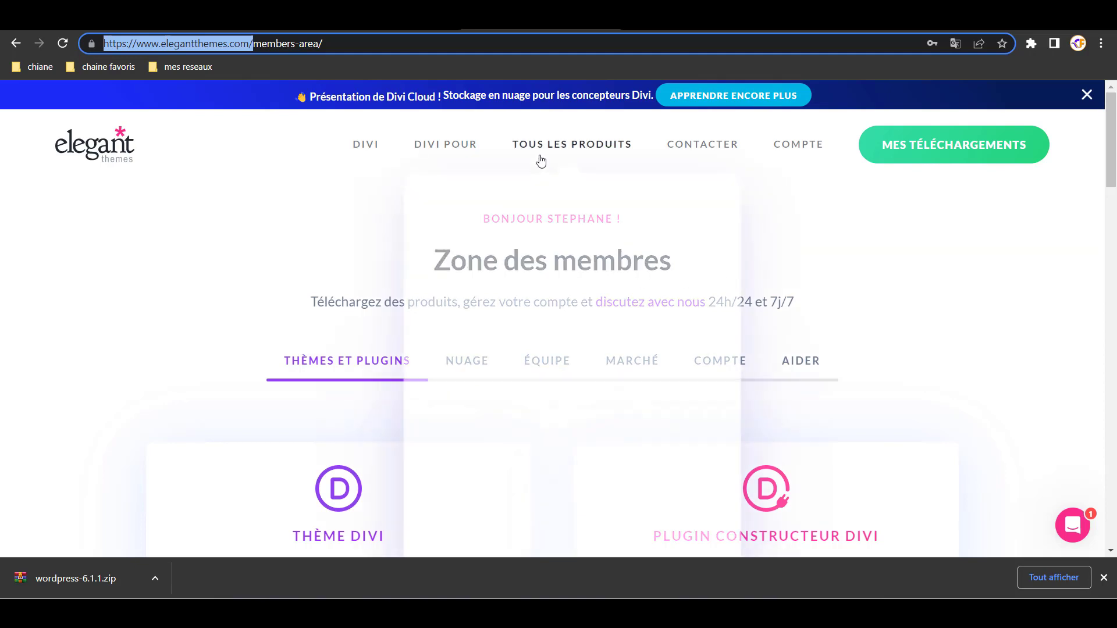
mouse_move(366, 147)
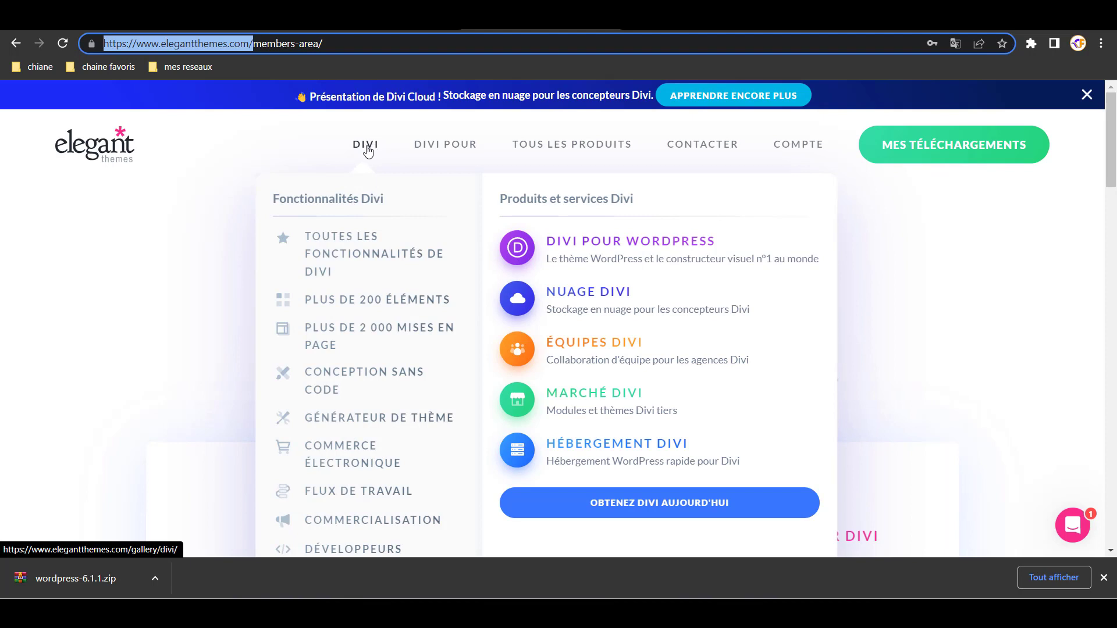
mouse_move(416, 152)
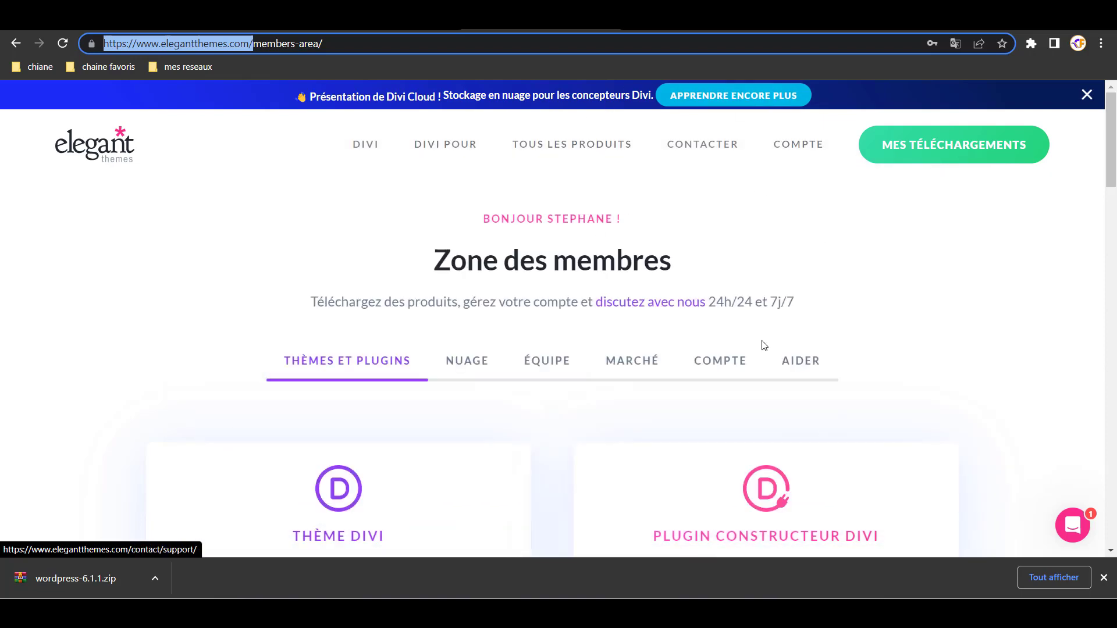
click(806, 614)
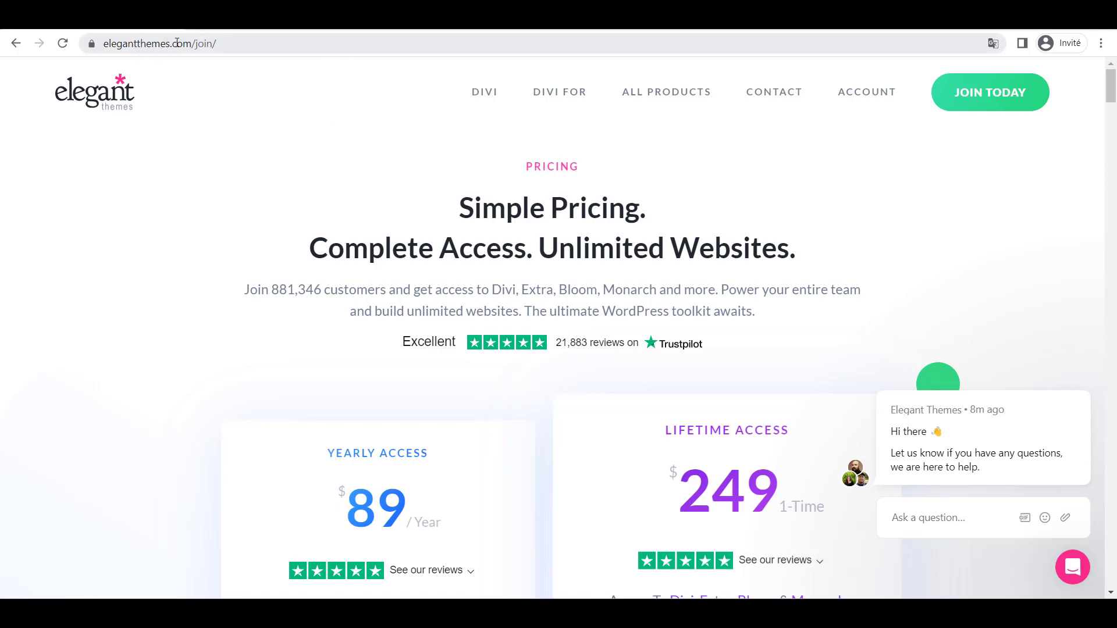
- Review the pricing plans, highlighting the $249 Lifetime Access price
scroll(439, 291, down, 7)
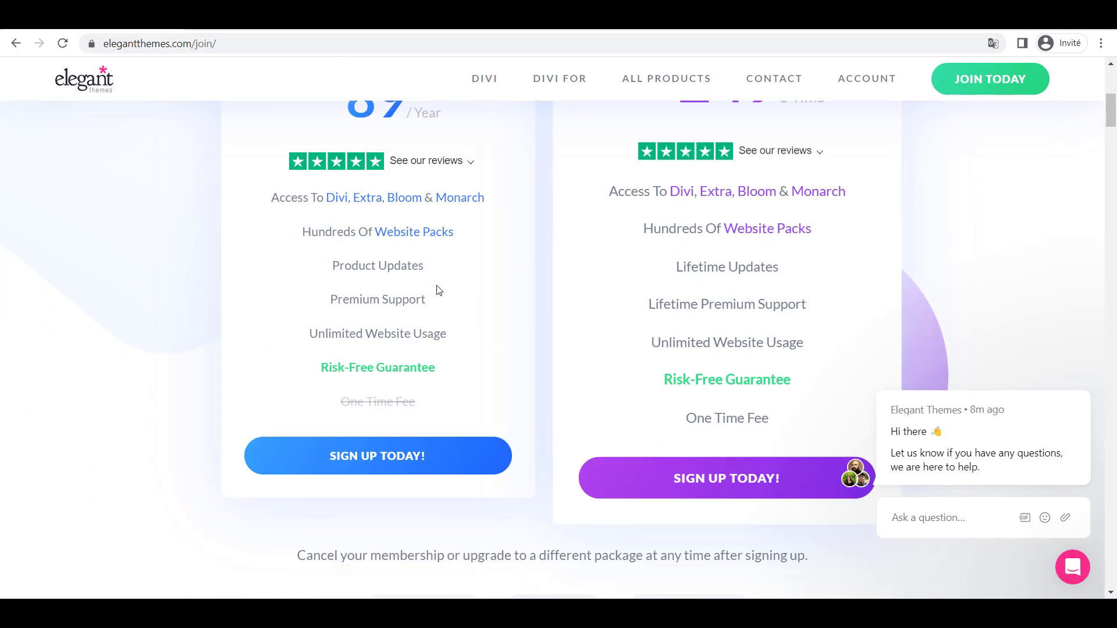
scroll(431, 292, up, 4)
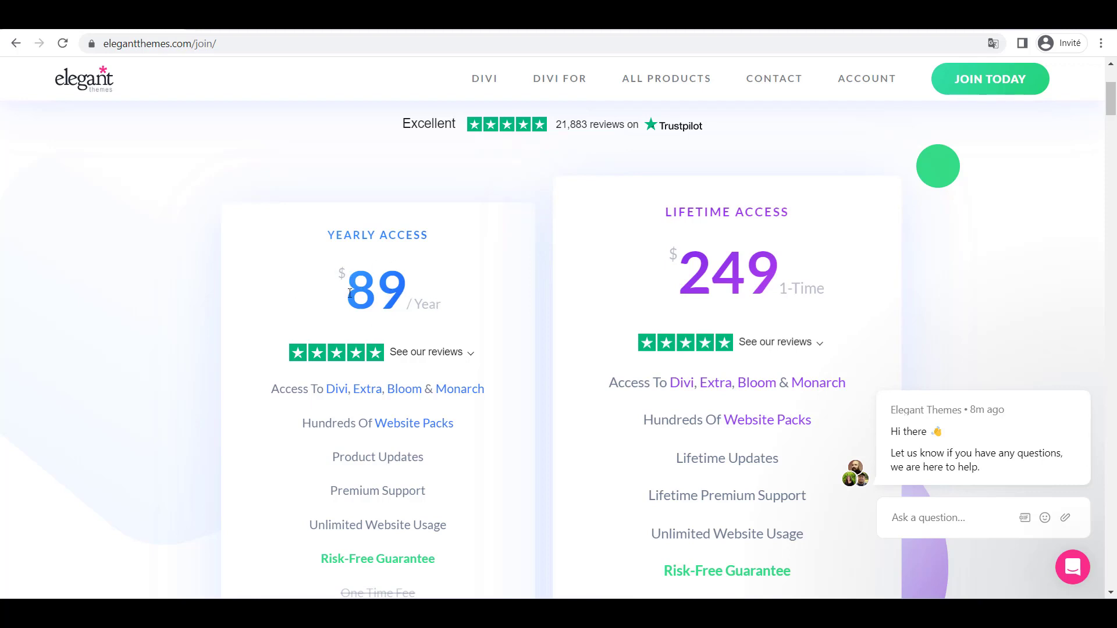
scroll(350, 292, down, 6)
scroll(411, 260, up, 3)
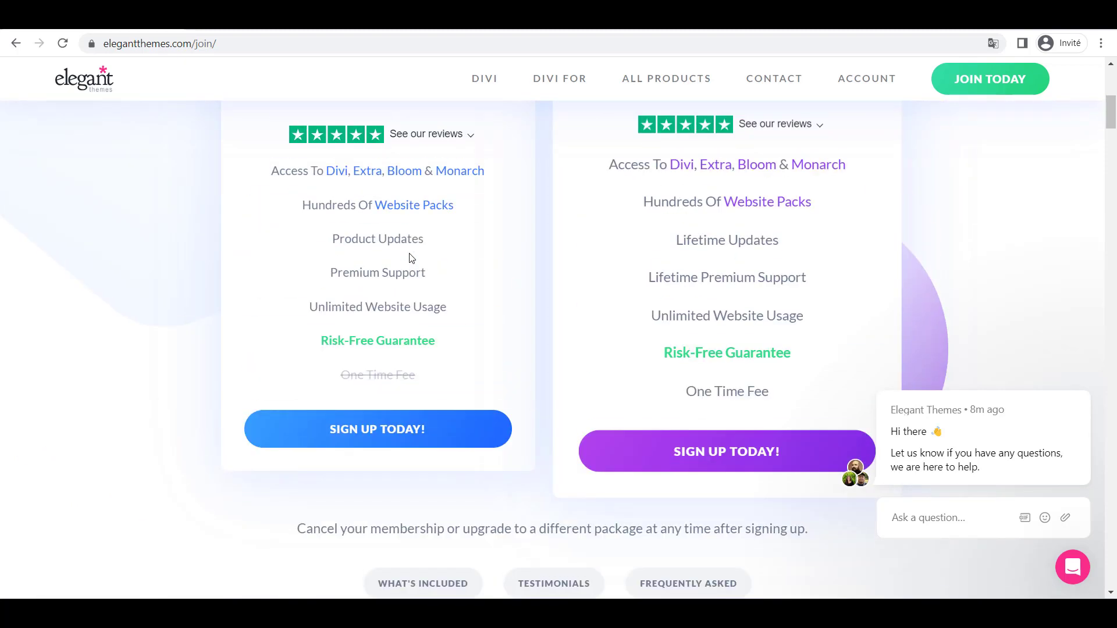
scroll(412, 260, up, 8)
scroll(342, 417, down, 4)
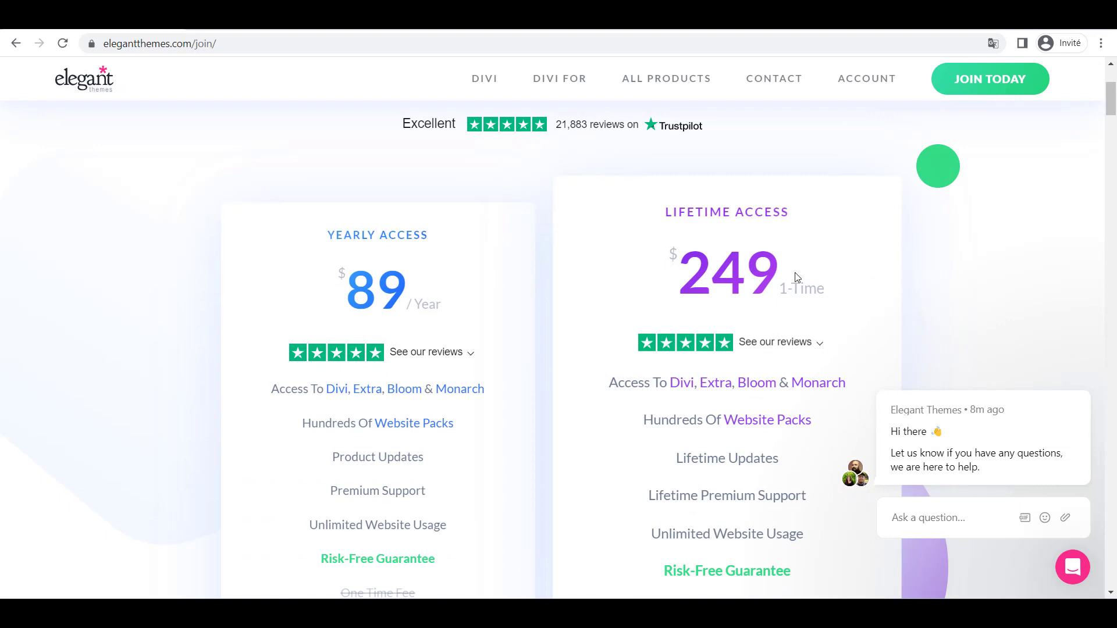
drag(802, 279, 675, 275)
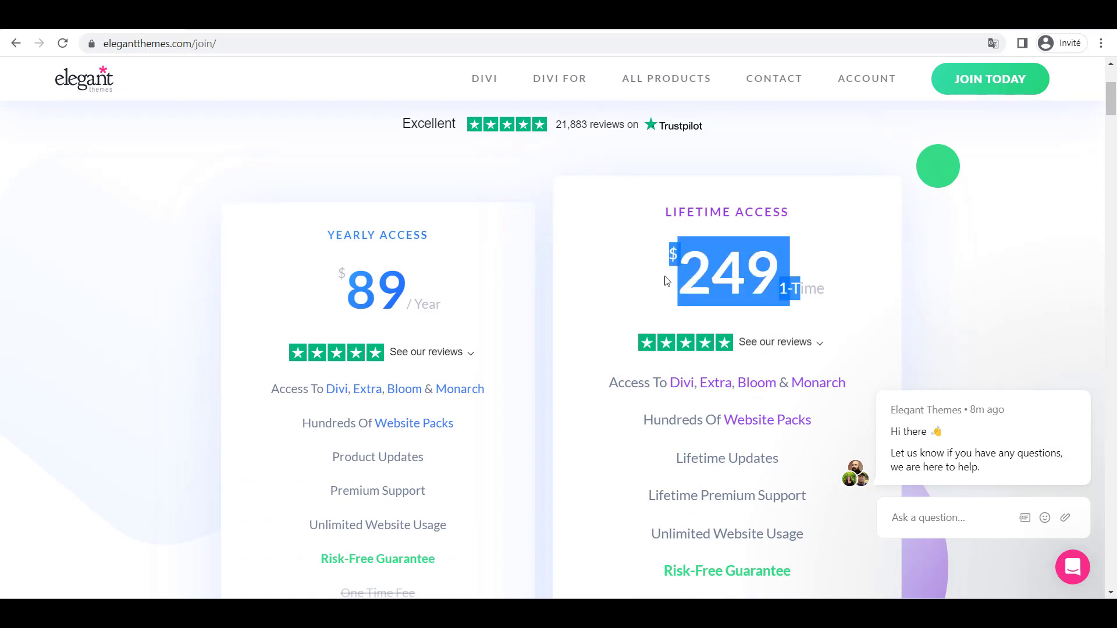
scroll(778, 270, down, 4)
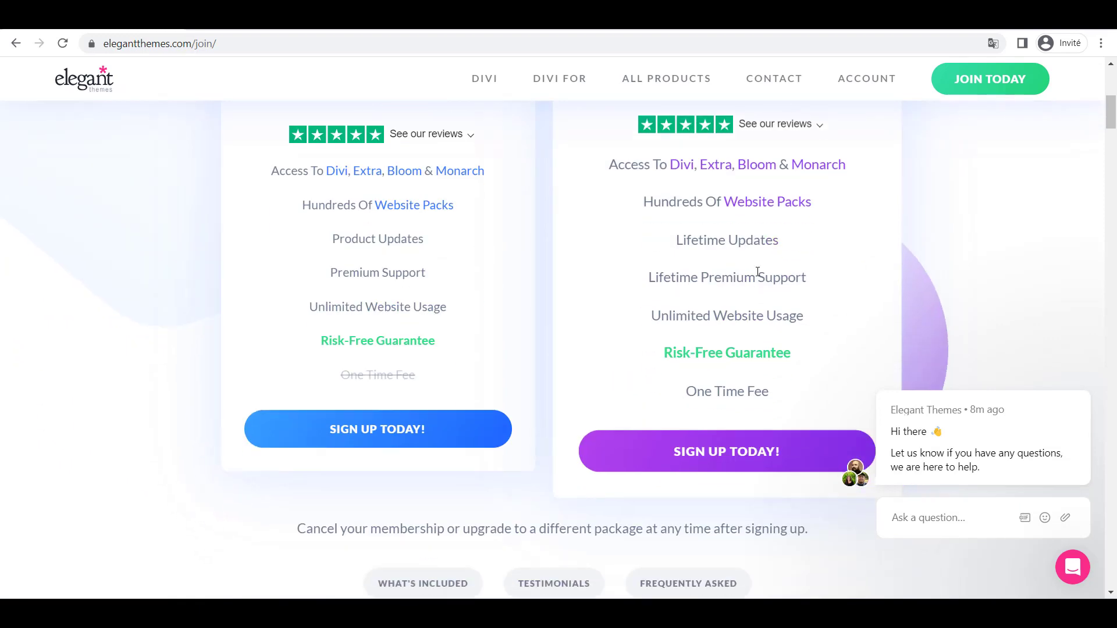
mouse_move(751, 269)
scroll(732, 273, up, 7)
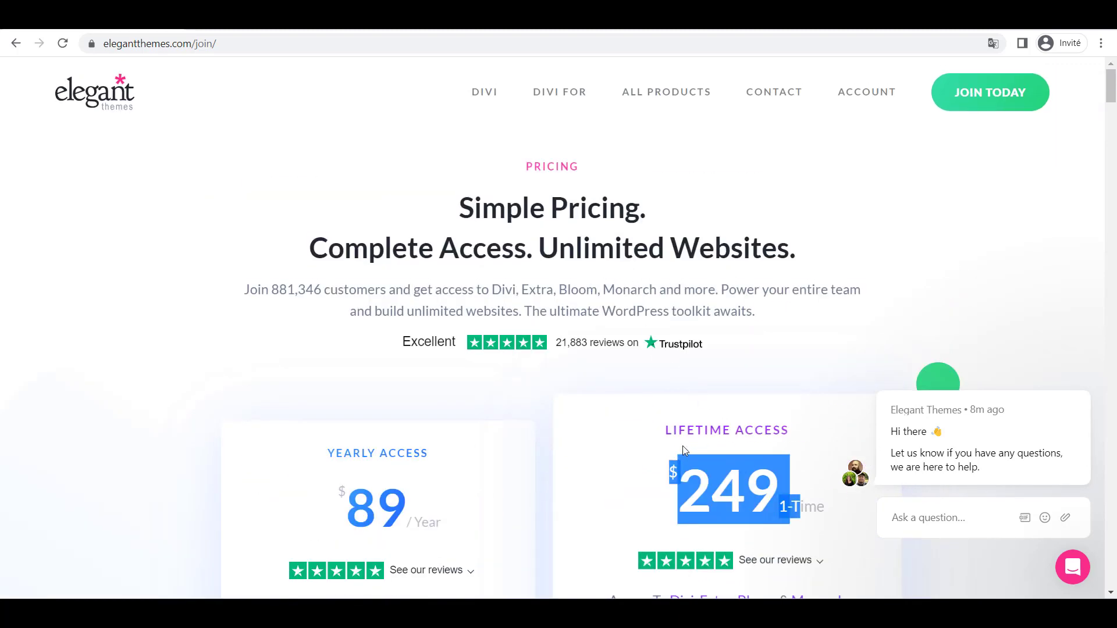
scroll(691, 427, down, 4)
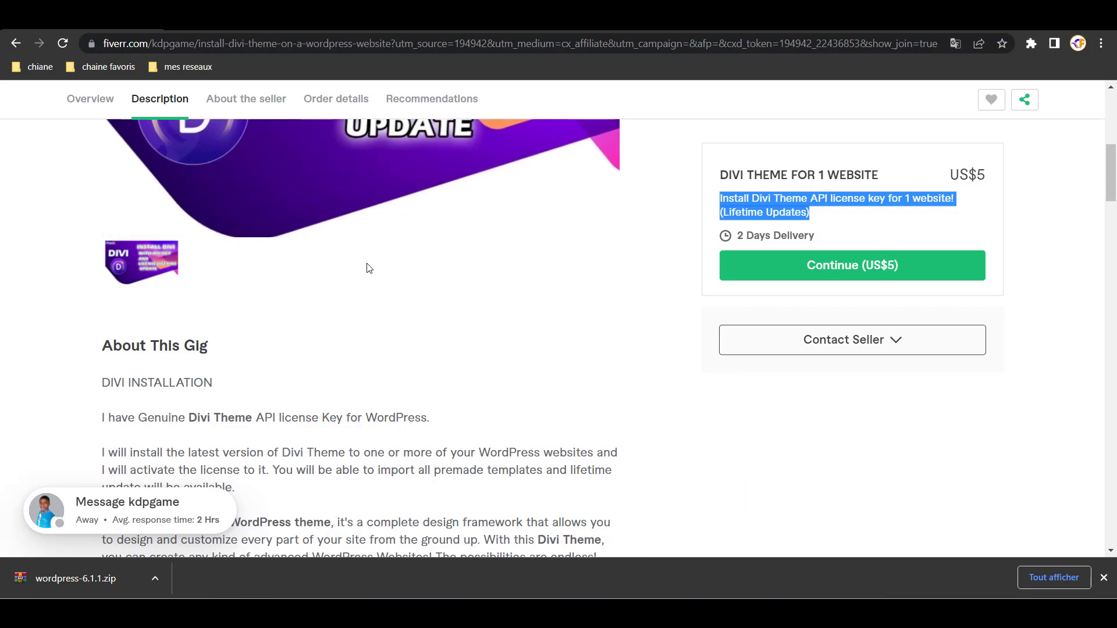
- Review the Fiverr US$5 Divi installation gig, highlighting its heading and (Lifetime Updates) note
scroll(364, 280, up, 5)
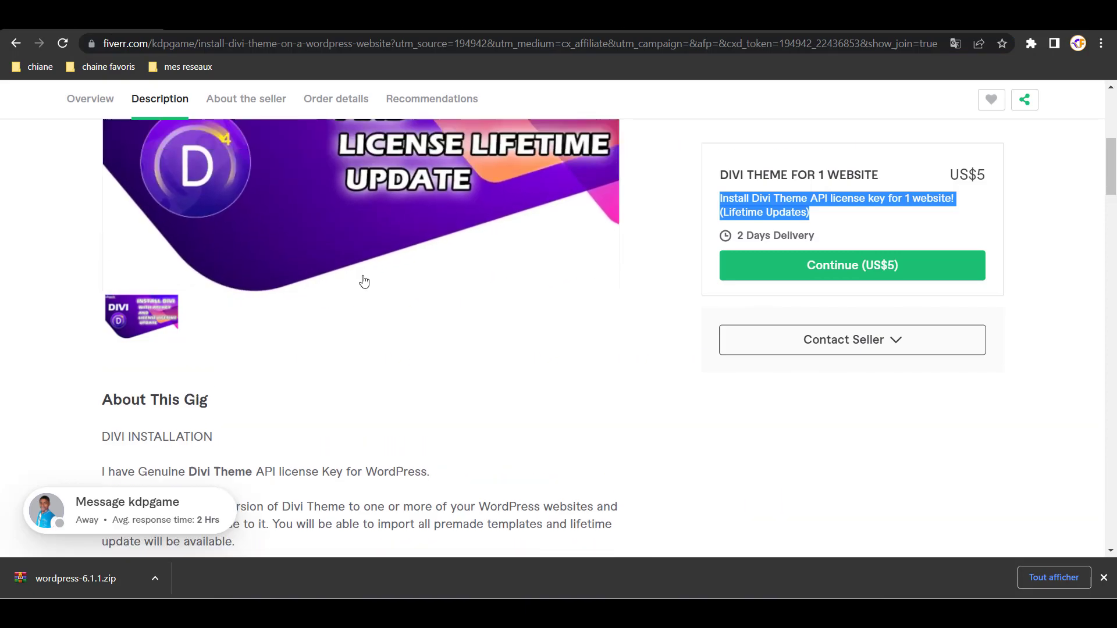
scroll(347, 294, down, 10)
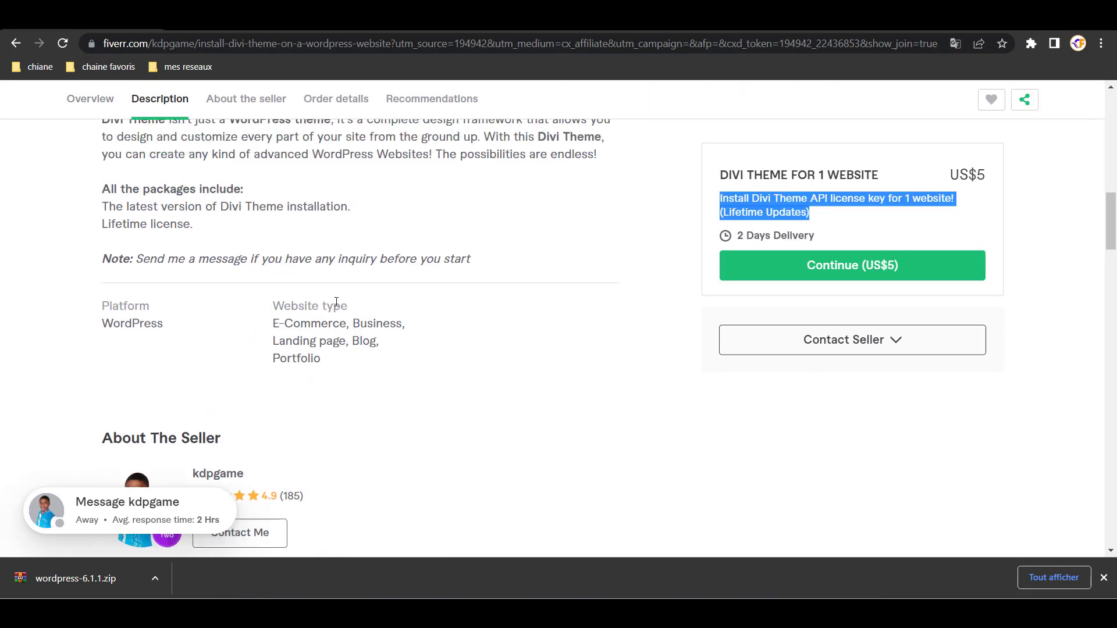
scroll(253, 431, down, 3)
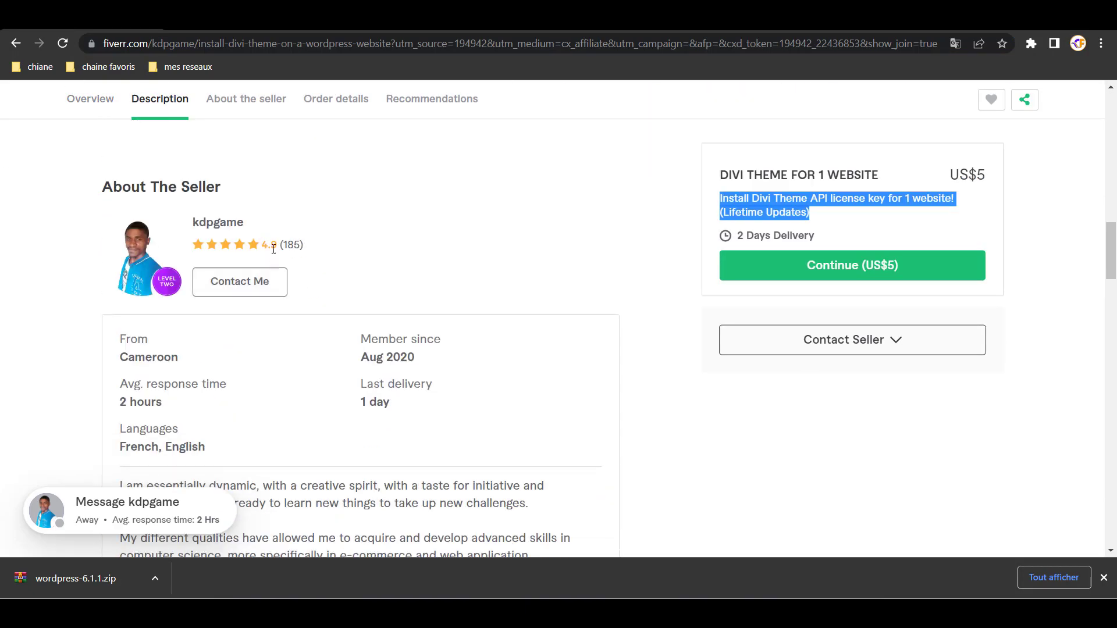
scroll(429, 285, up, 13)
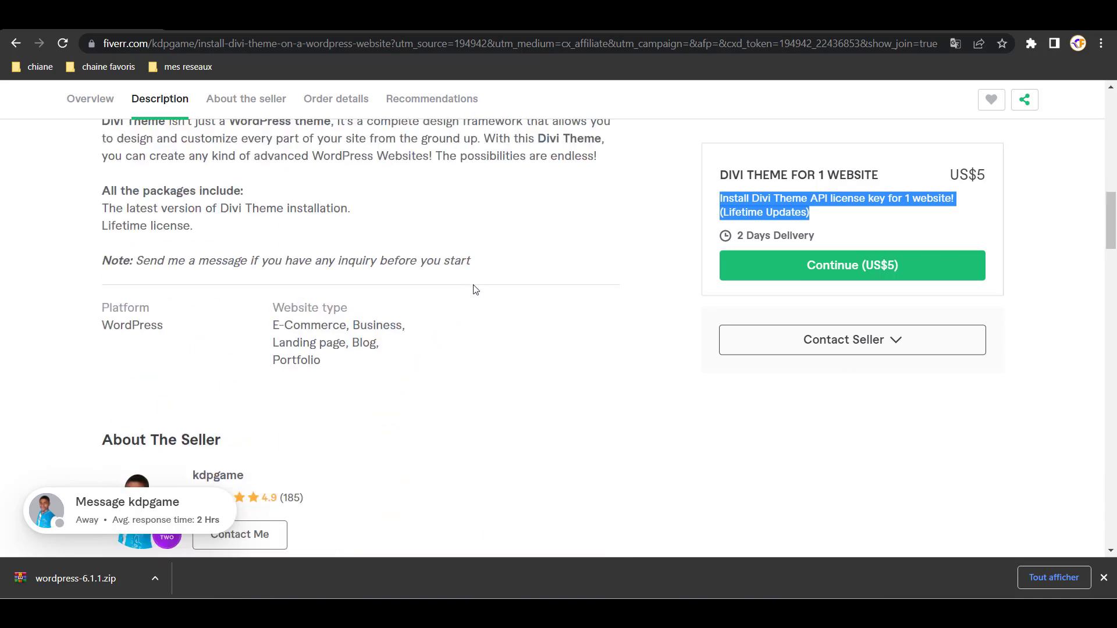
scroll(455, 279, down, 3)
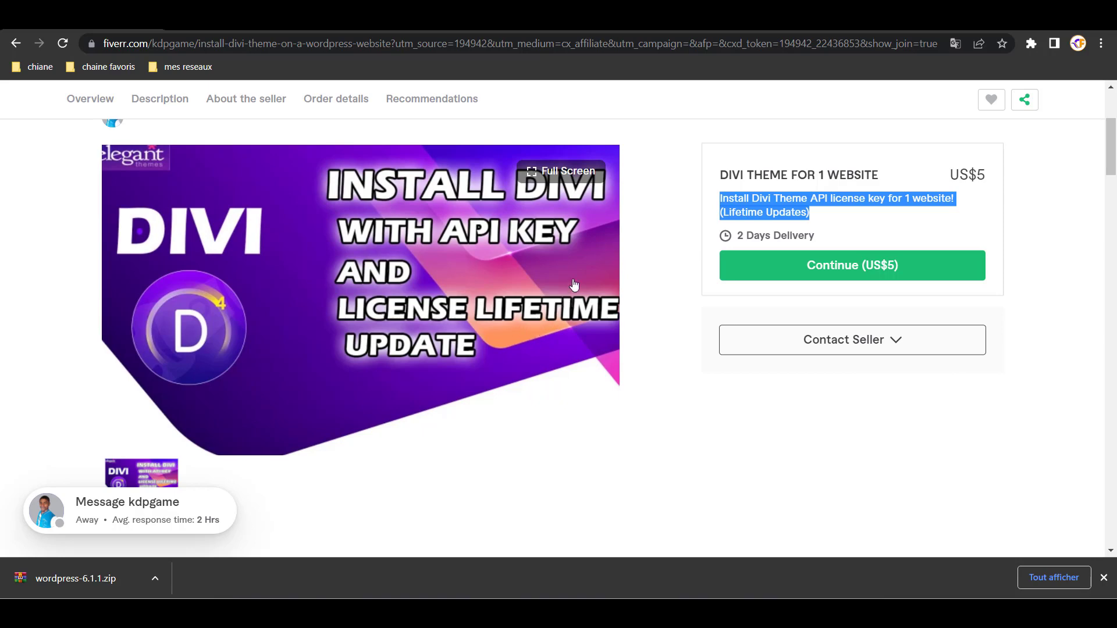
scroll(374, 309, down, 7)
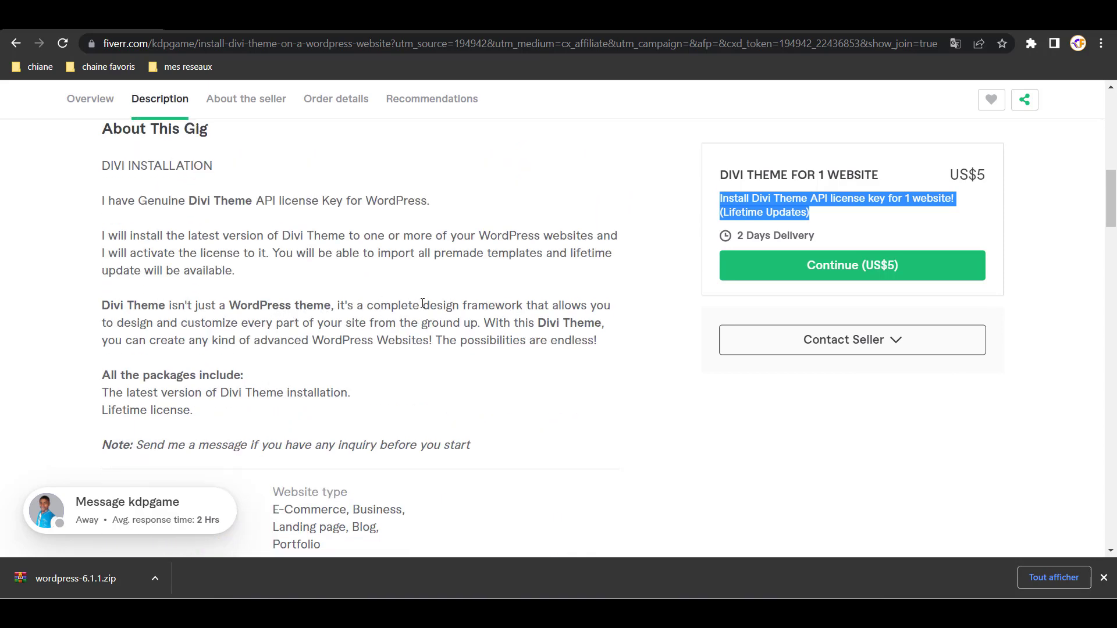
scroll(418, 308, up, 3)
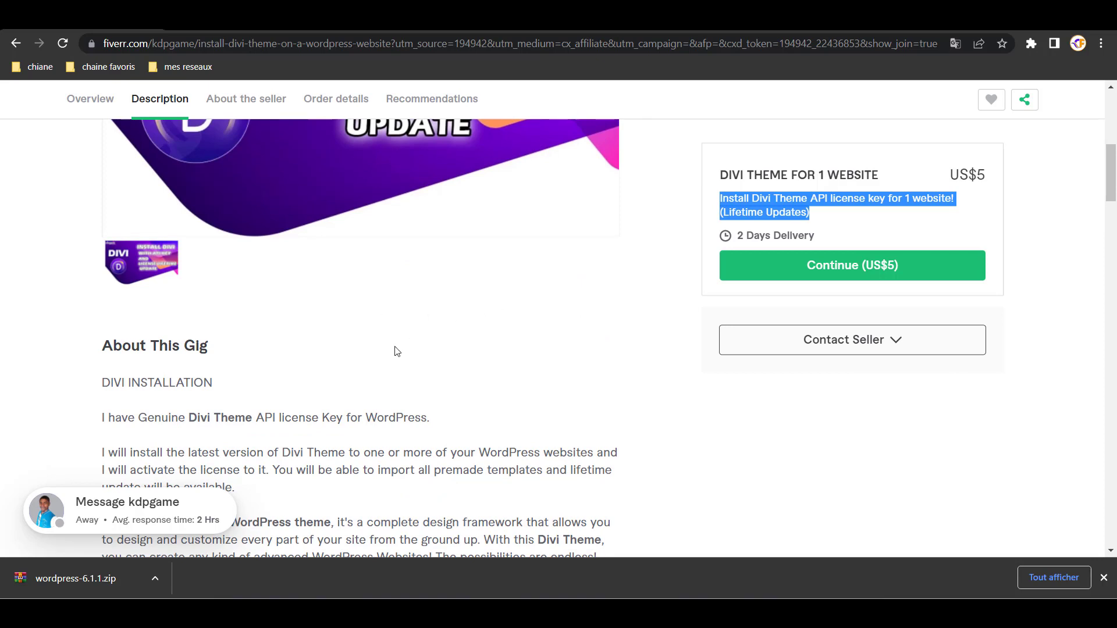
scroll(339, 323, down, 3)
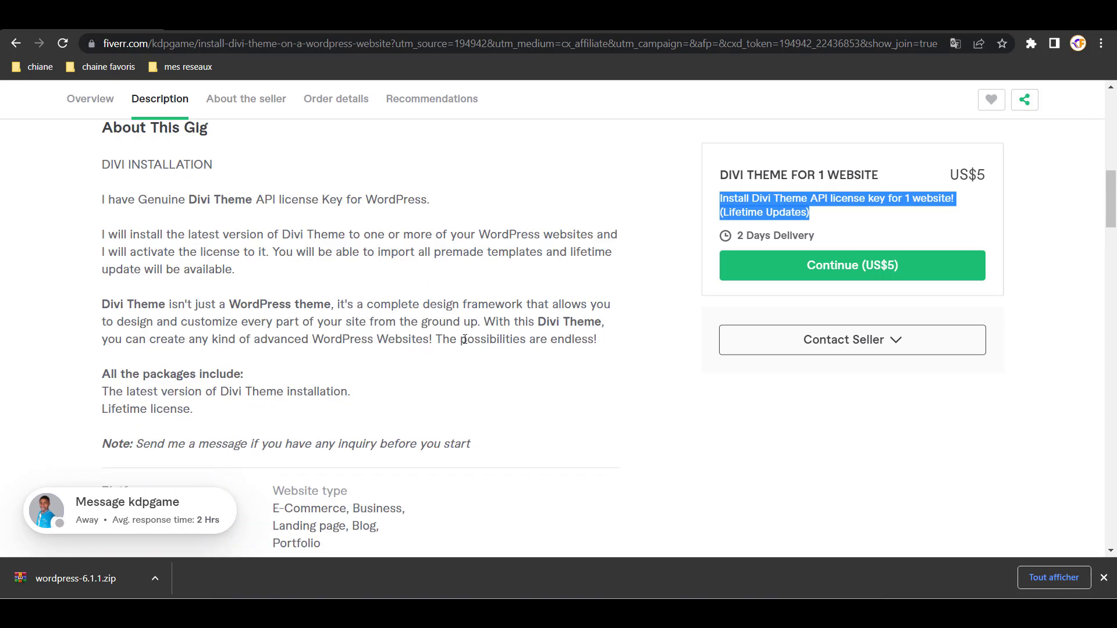
scroll(396, 326, up, 7)
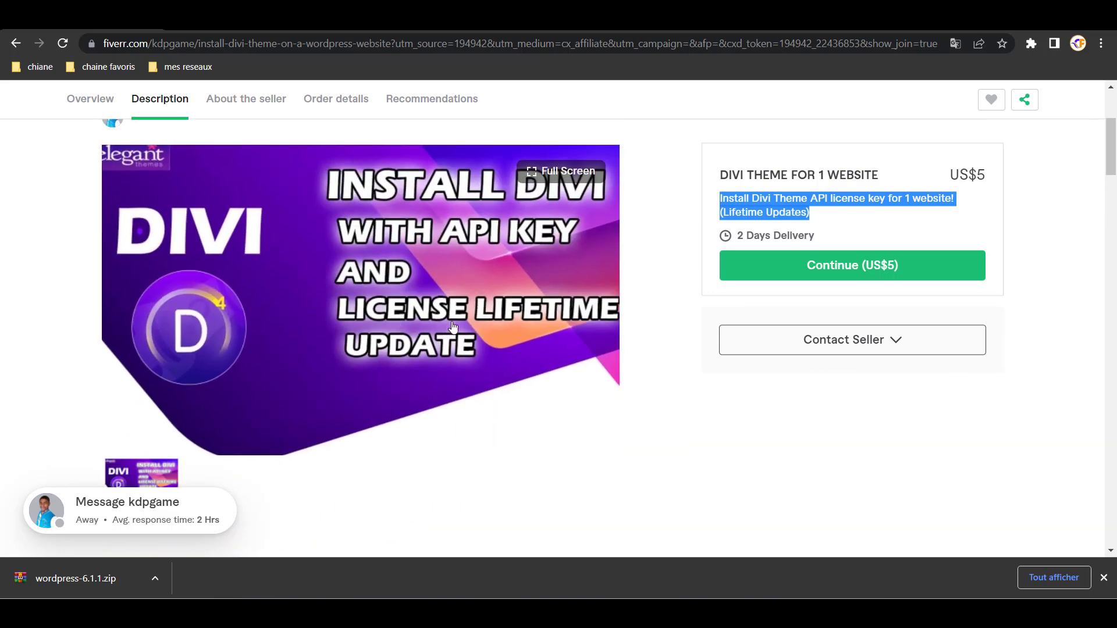
scroll(512, 296, down, 3)
scroll(494, 300, down, 1)
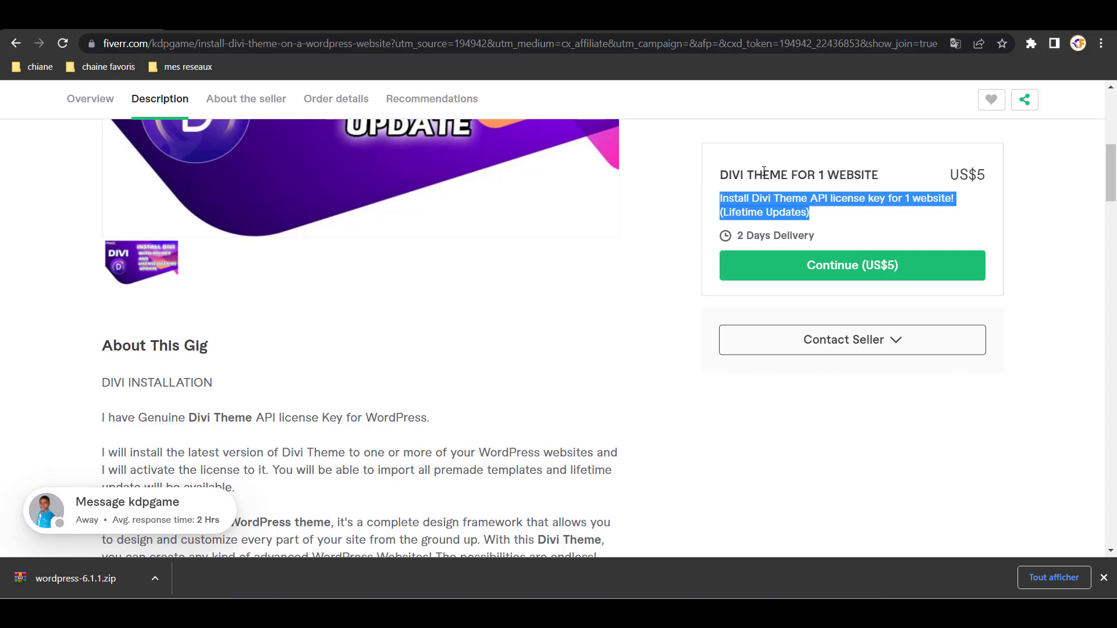
drag(764, 171, 873, 175)
drag(715, 210, 816, 217)
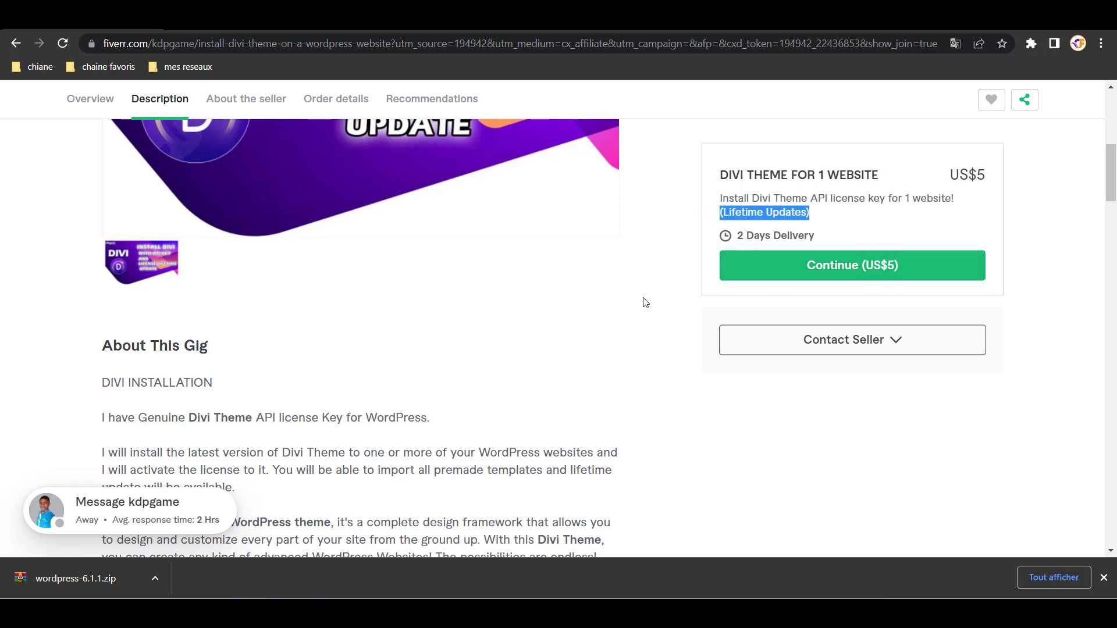
- Scroll back through the gig and return to the Elegant Themes members area
scroll(505, 286, up, 8)
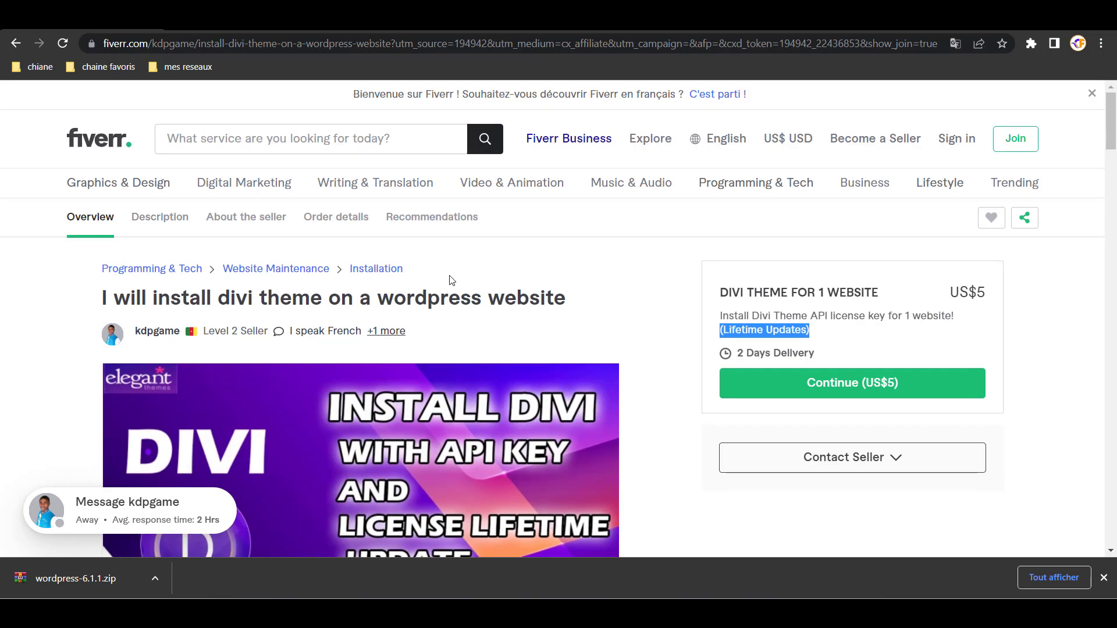
scroll(552, 285, down, 5)
scroll(553, 285, down, 3)
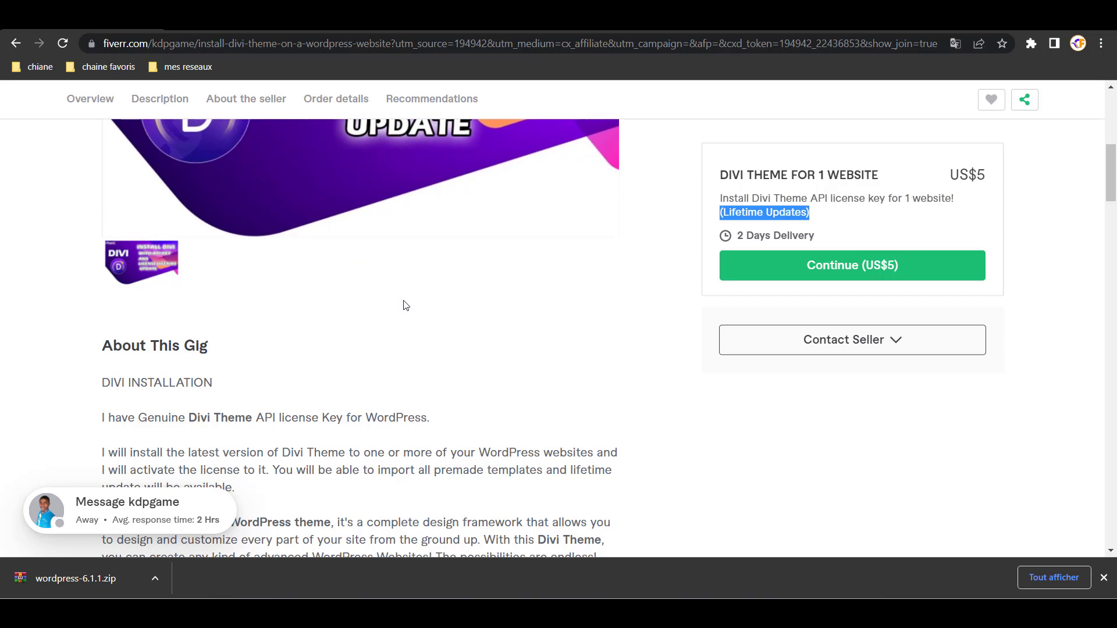
scroll(375, 306, up, 7)
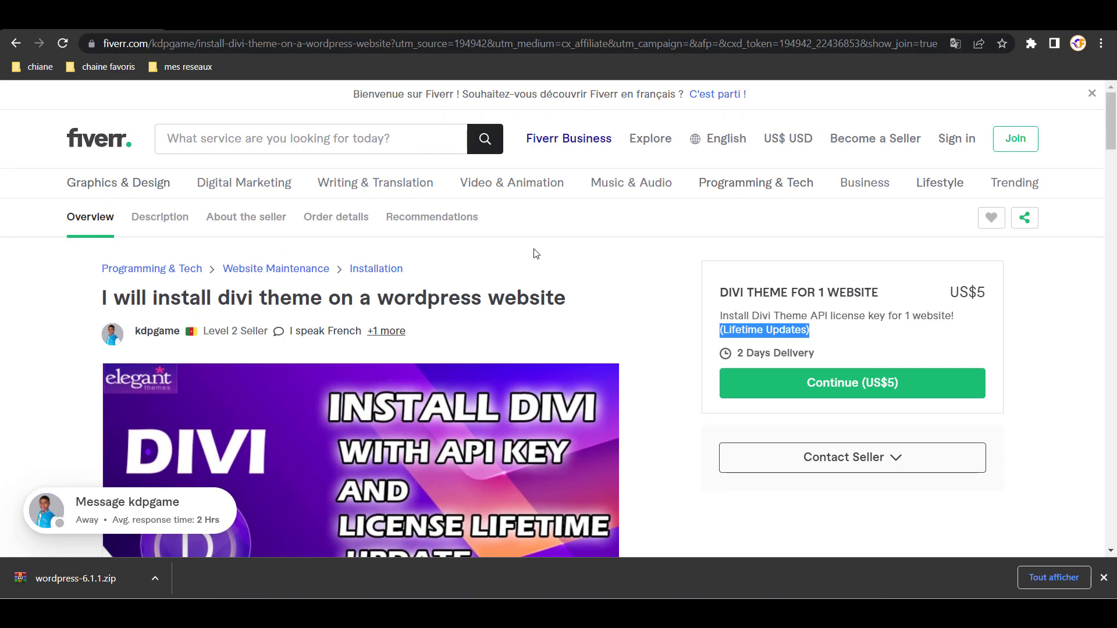
click(504, 20)
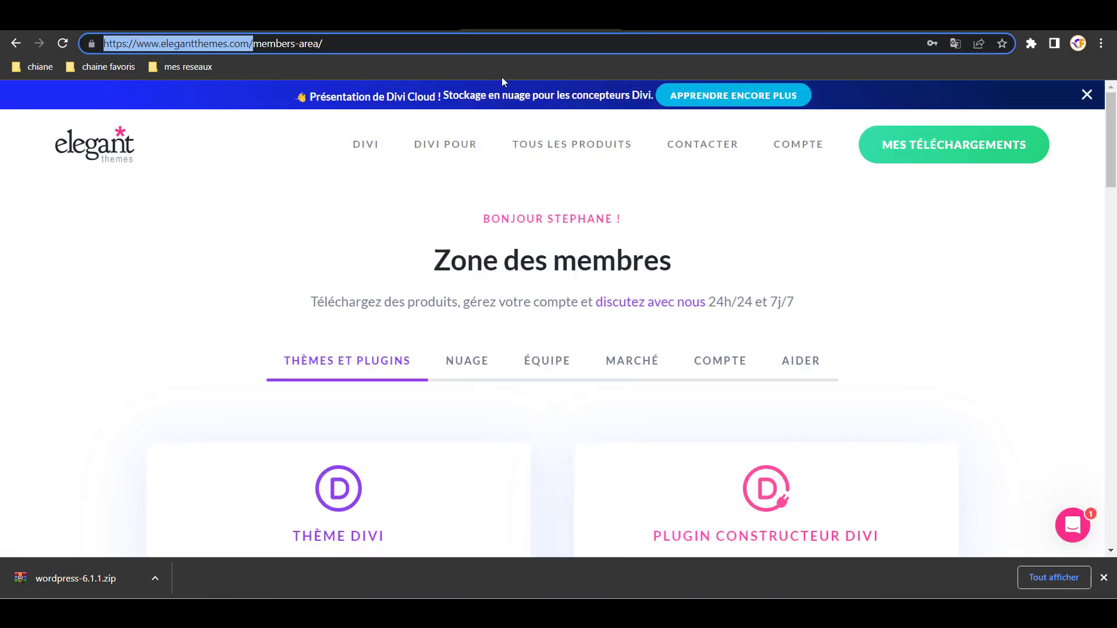
- Scroll through the Divi download cards in the Elegant Themes members area
scroll(454, 356, down, 4)
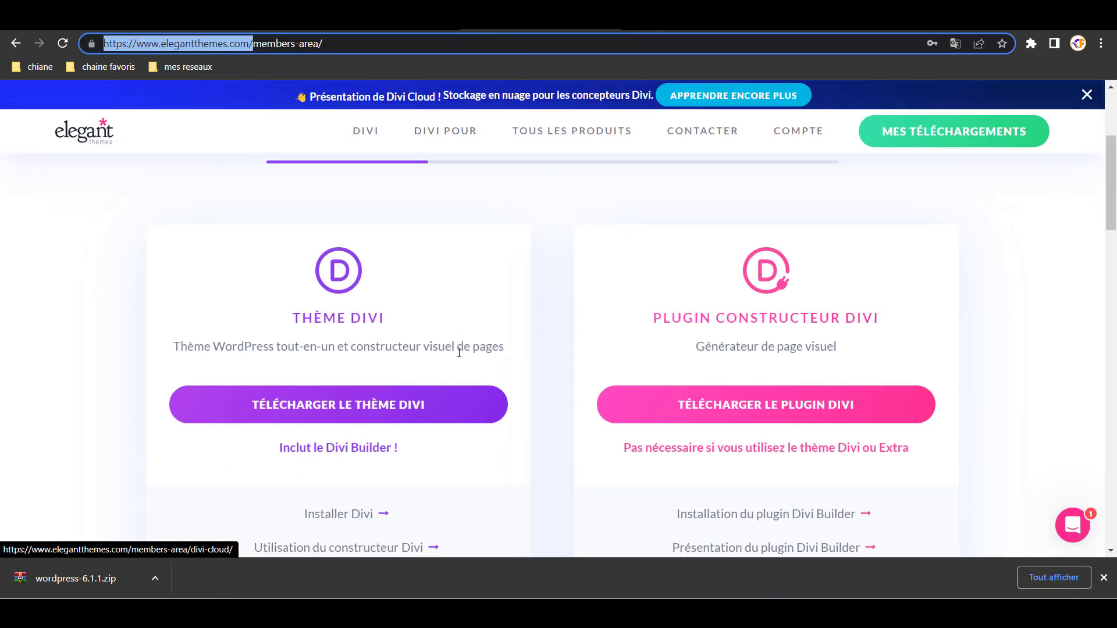
scroll(456, 354, up, 4)
scroll(640, 352, down, 7)
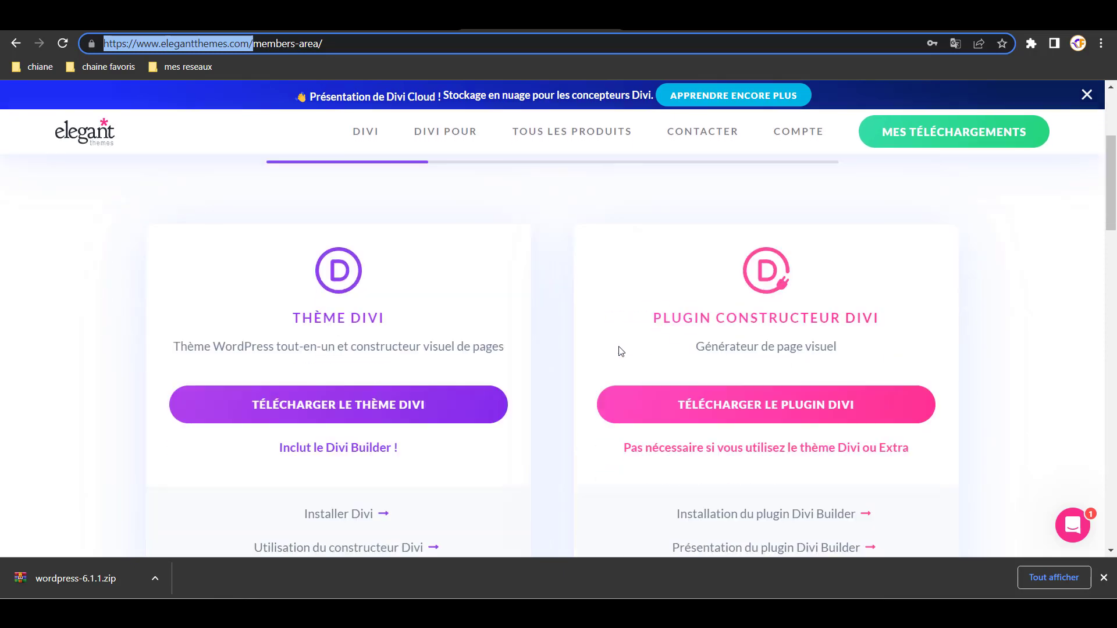
scroll(573, 349, up, 6)
scroll(573, 349, up, 1)
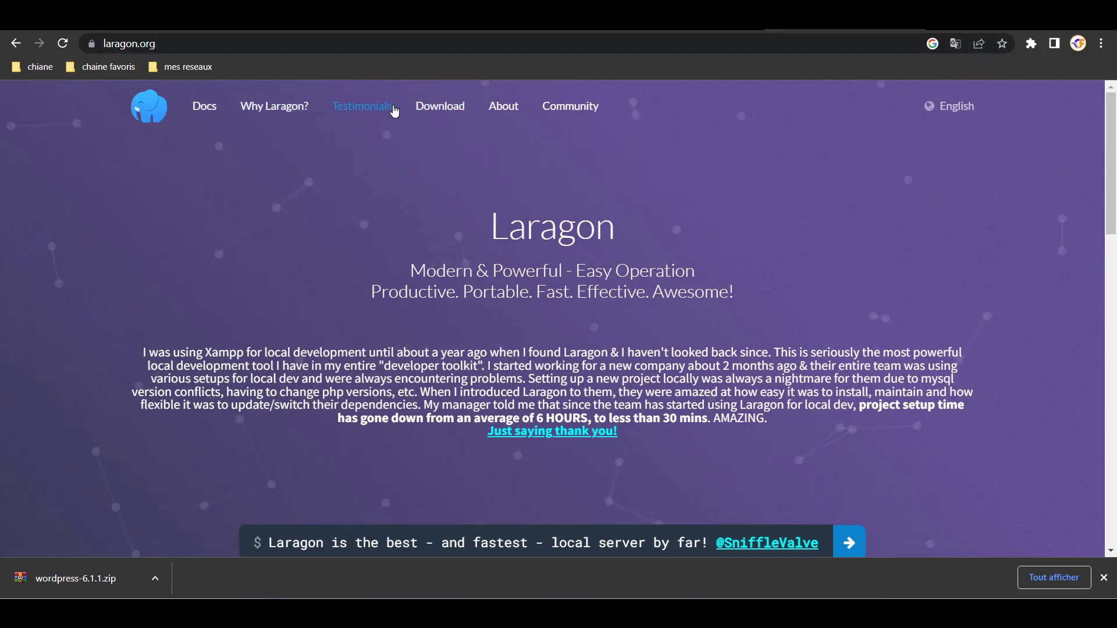
- Review Laragon's Full and Portable download editions, then go to the WordPress 6.1.1 download page
click(439, 107)
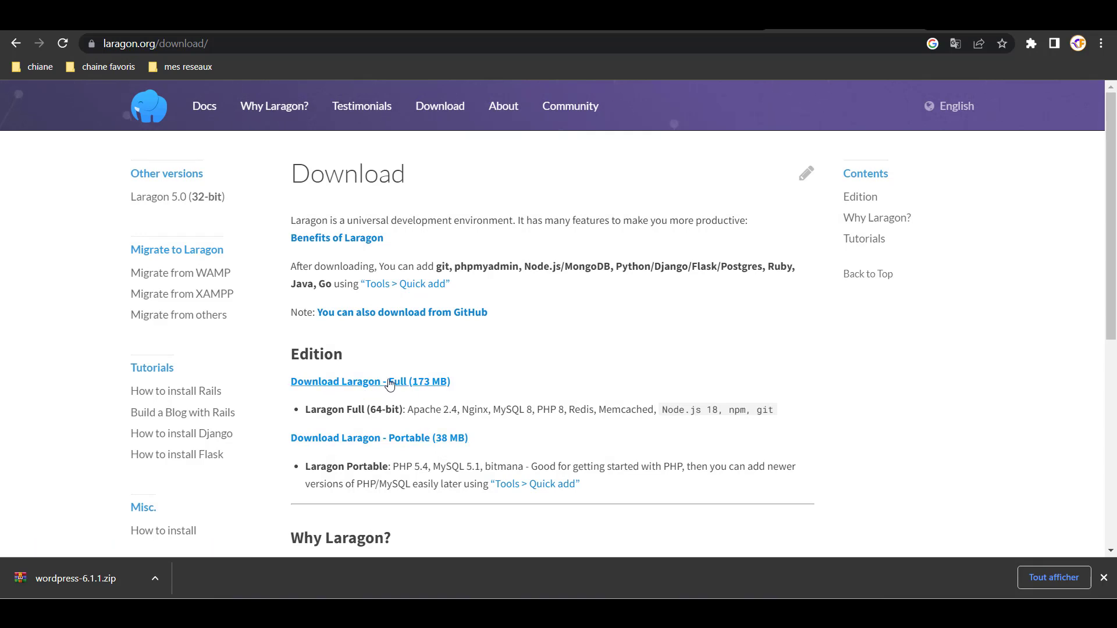
scroll(372, 401, down, 3)
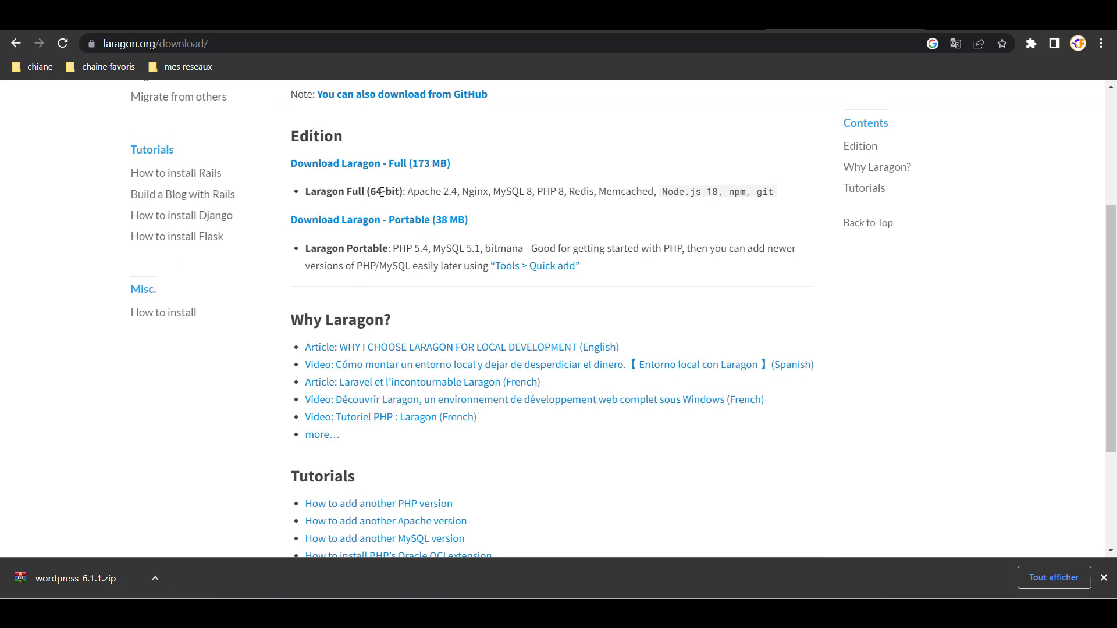
scroll(390, 279, up, 3)
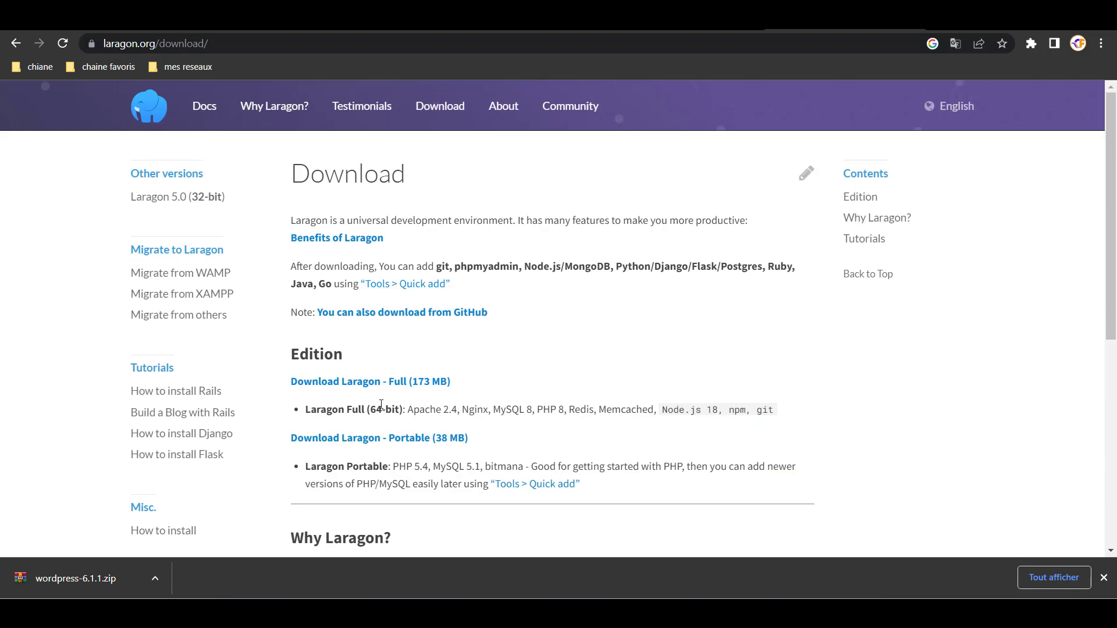
scroll(443, 384, down, 3)
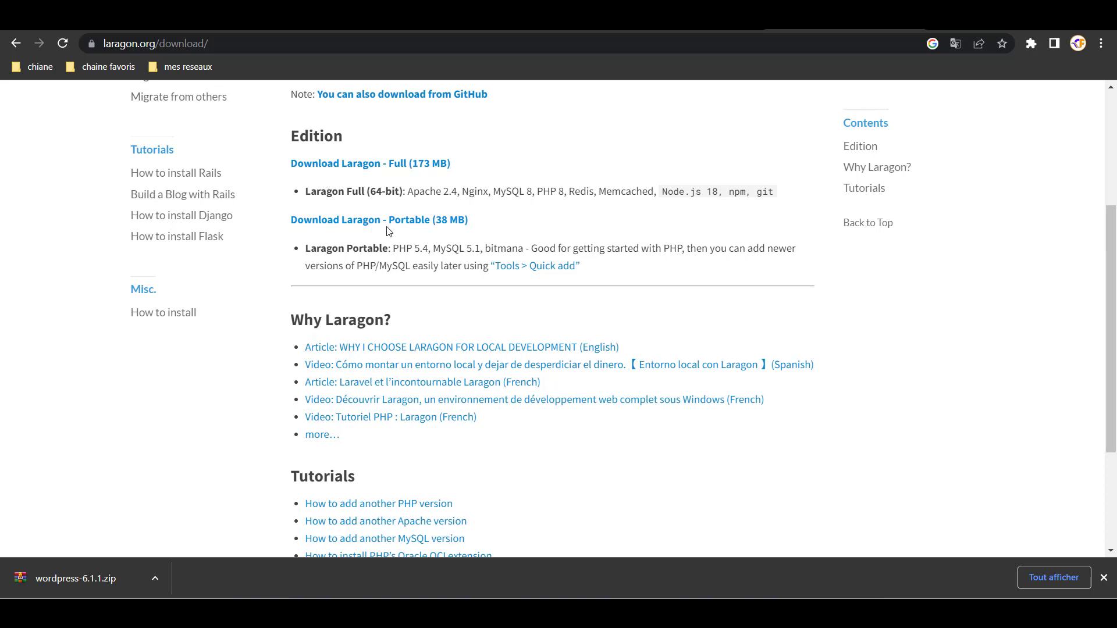
scroll(396, 271, up, 3)
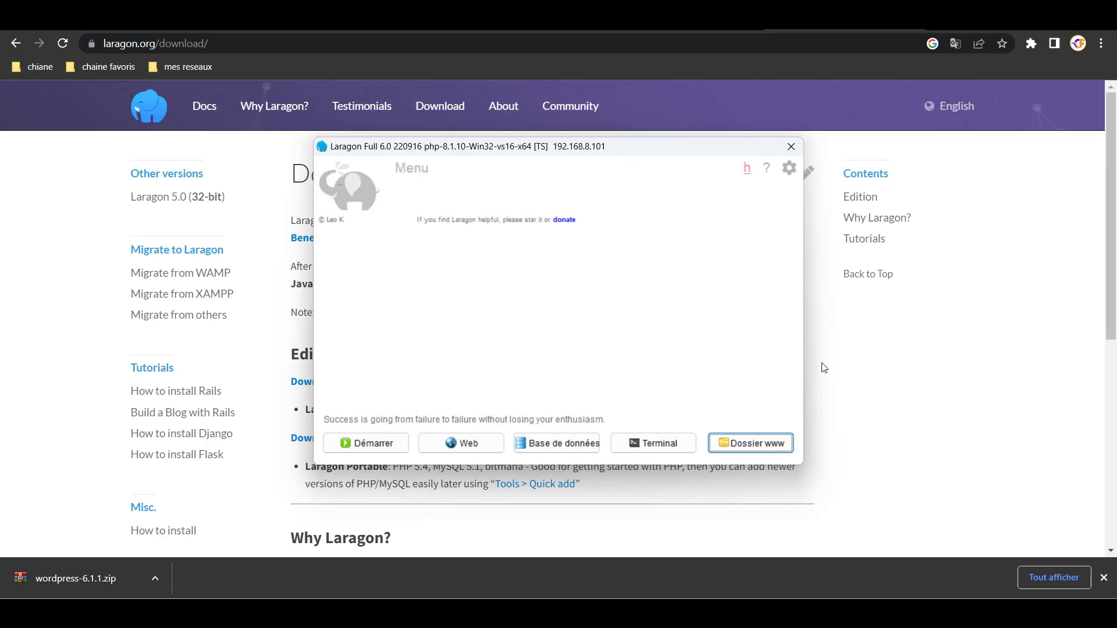
click(792, 147)
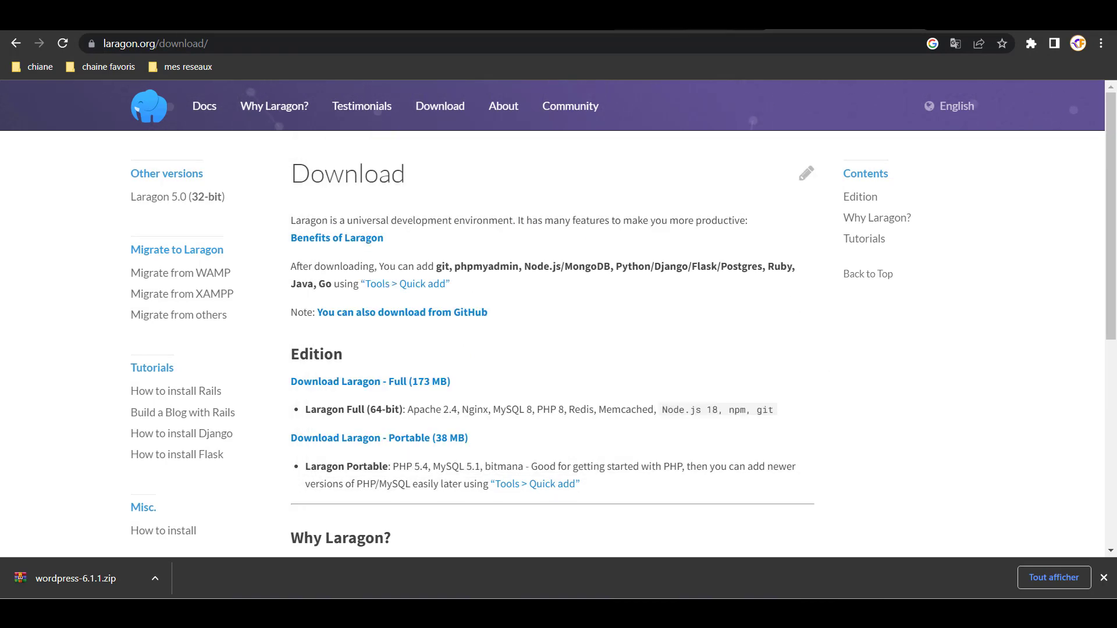
click(643, 30)
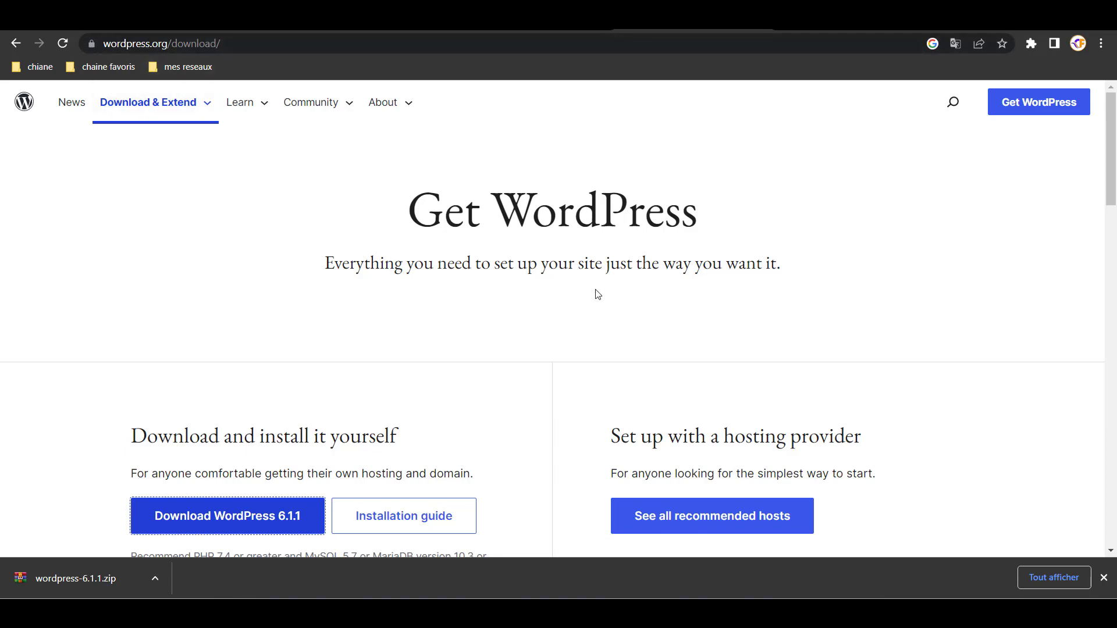
- Scroll the Get WordPress page, then return to the Laragon download page
scroll(394, 334, down, 3)
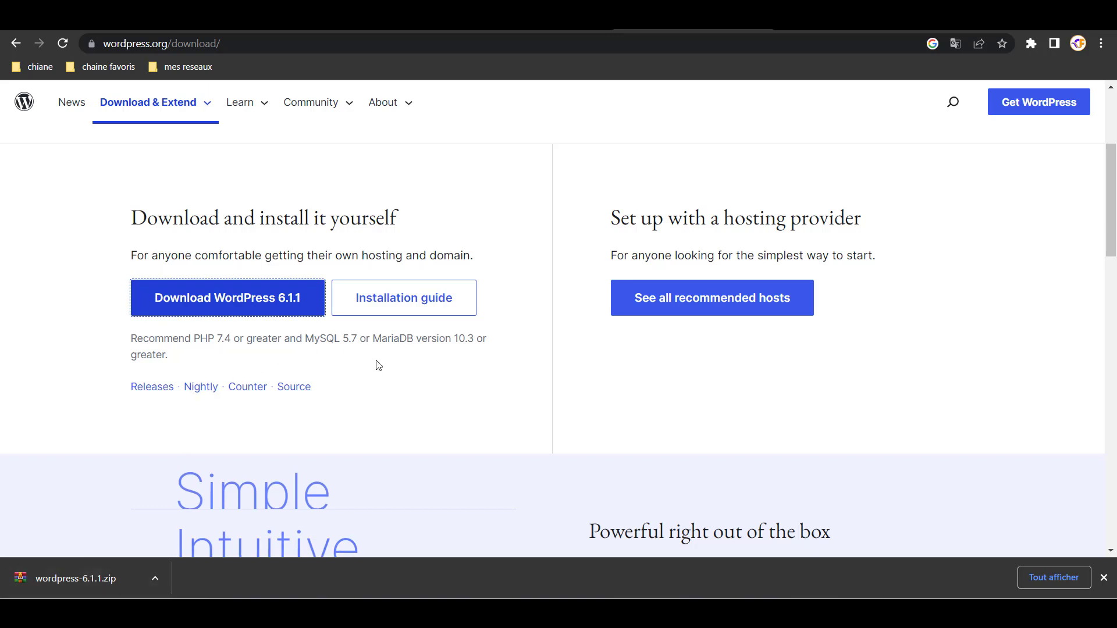
scroll(378, 365, up, 3)
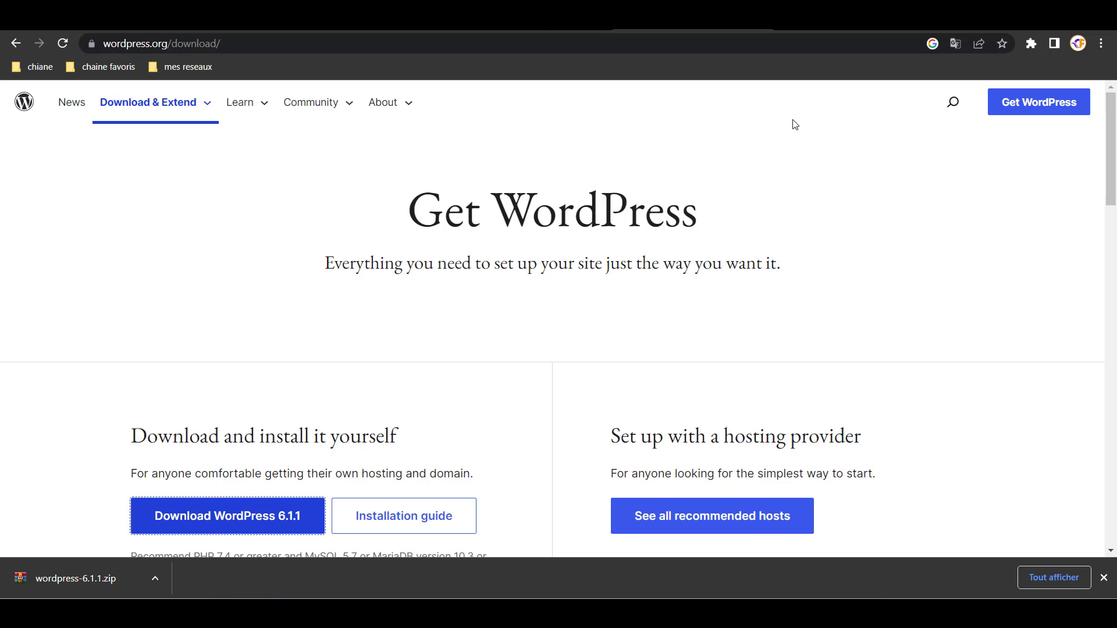
click(832, 22)
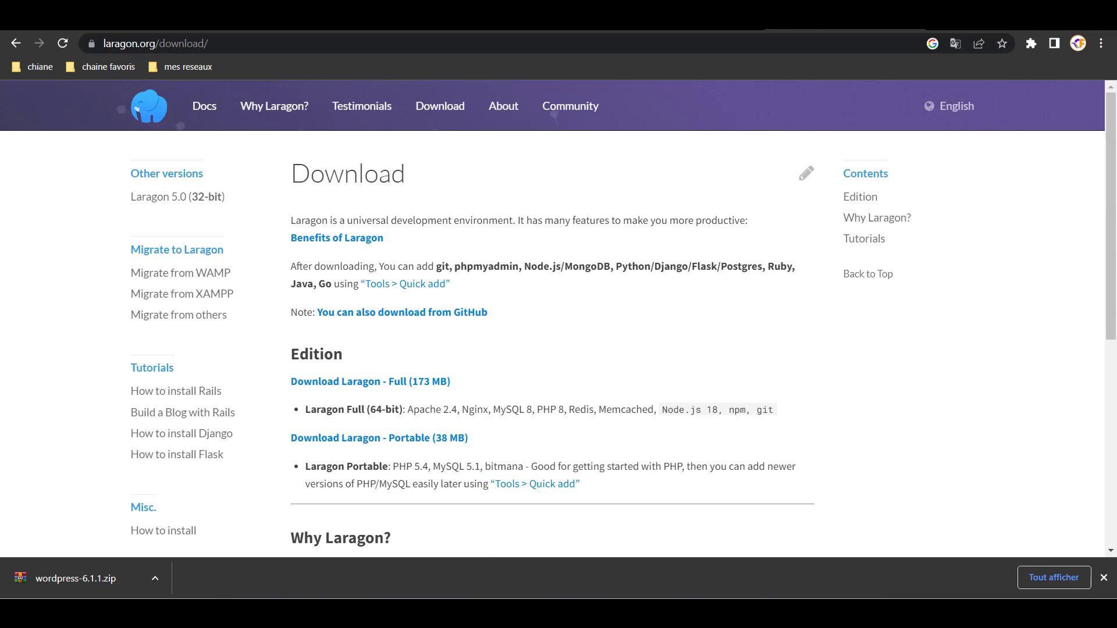
- Open Laragon's www folder (C:\laragon\www) in a maximized File Explorer window
click(771, 614)
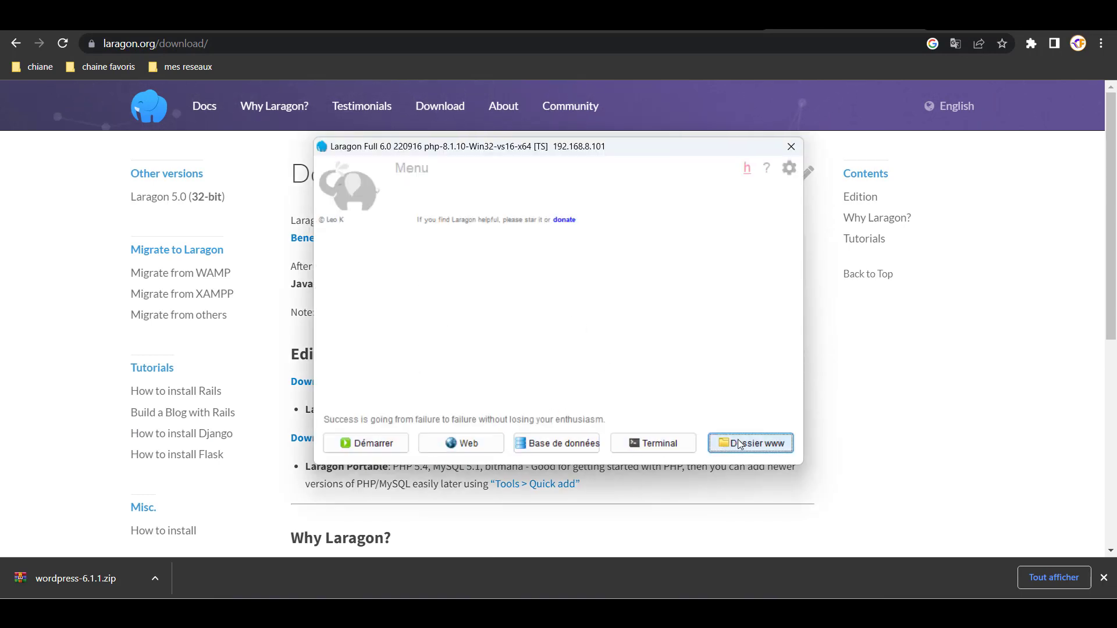
click(718, 448)
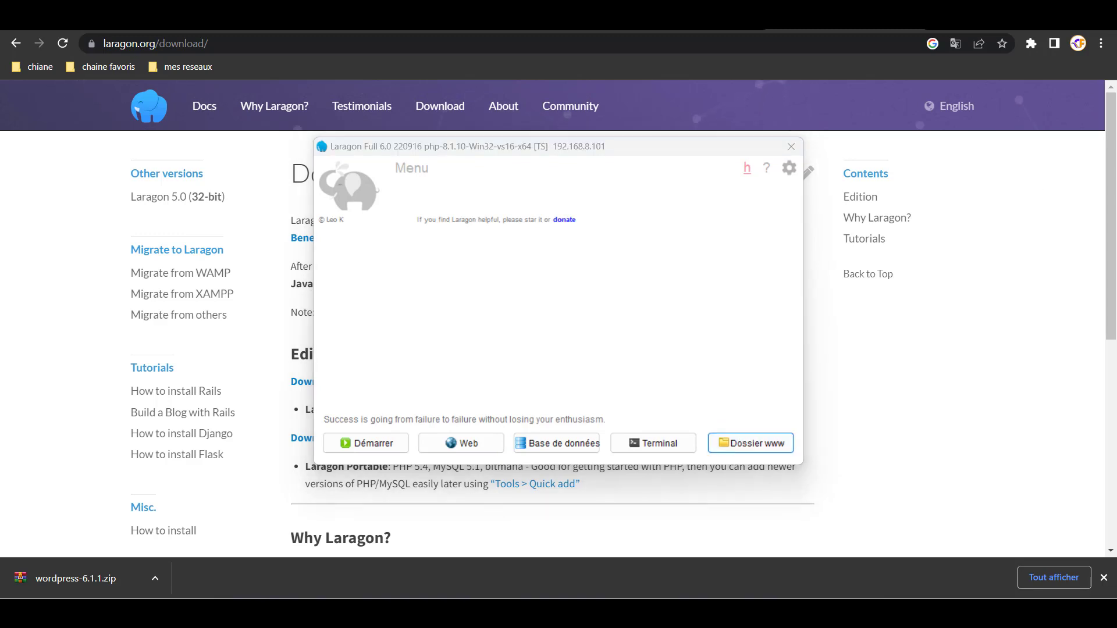
drag(1076, 93, 608, 29)
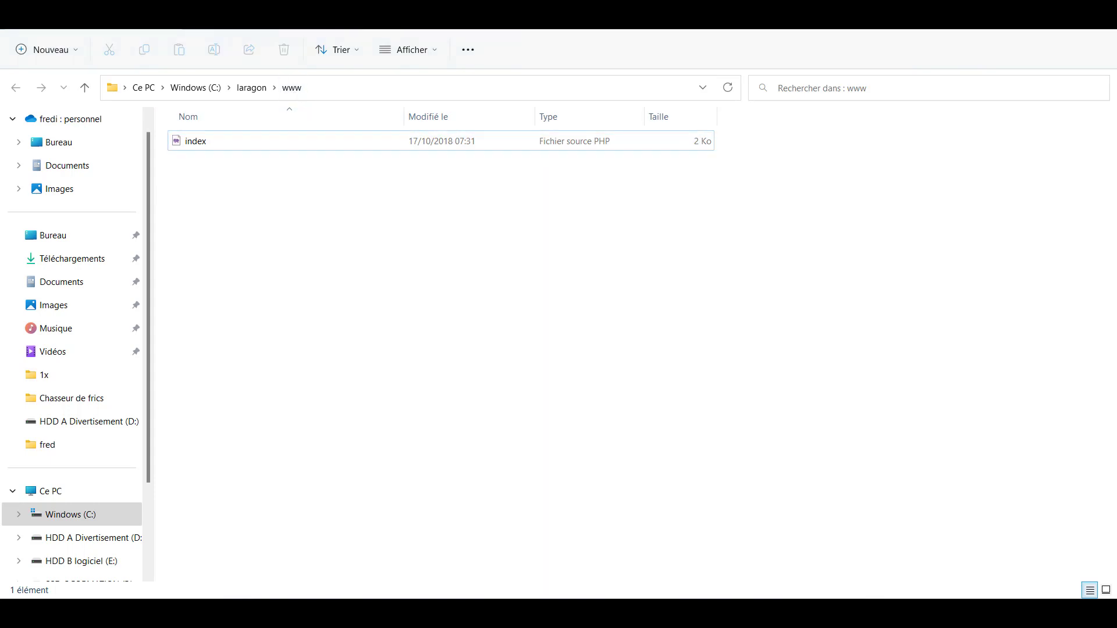
- Move wordpress-6.1.1.zip into www and extract it there into a wordpress-6.1.1 folder
drag(940, 390, 714, 348)
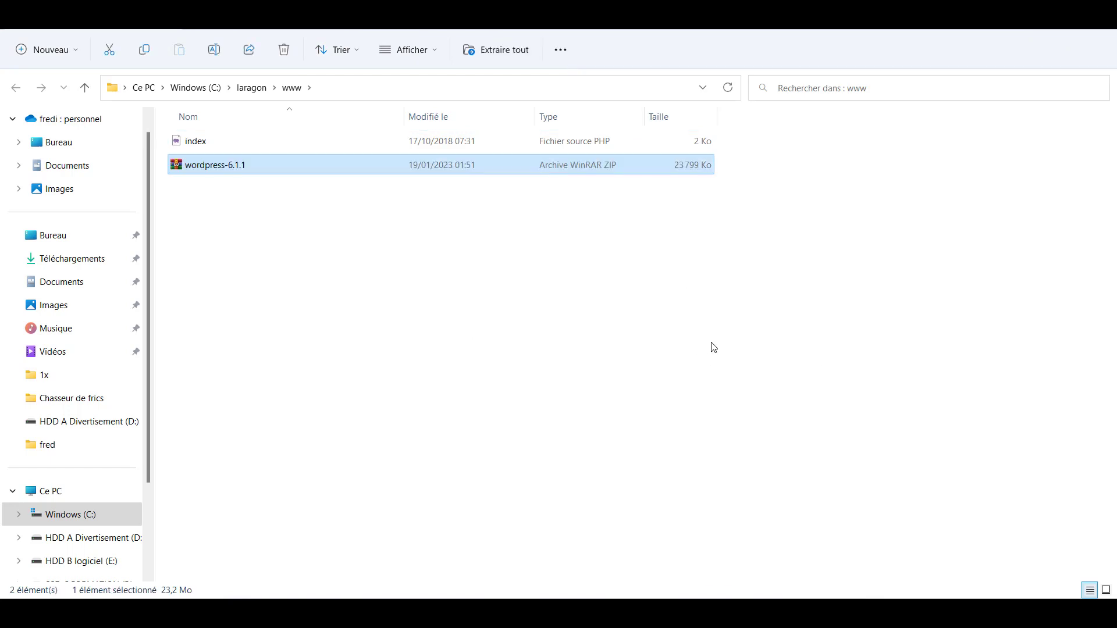
right_click(203, 167)
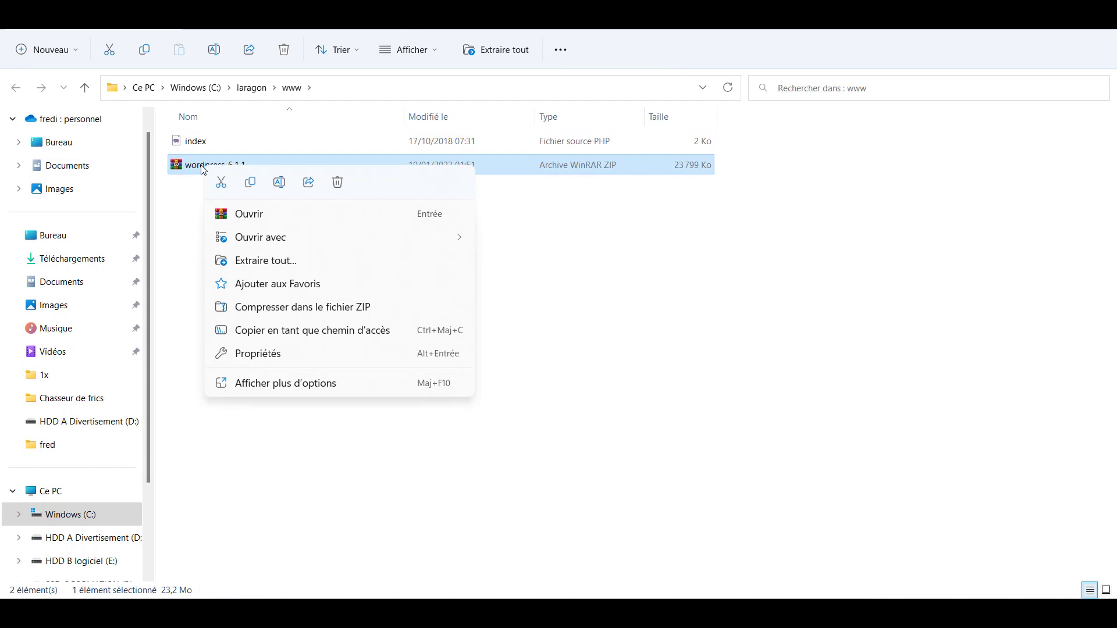
click(268, 262)
click(679, 459)
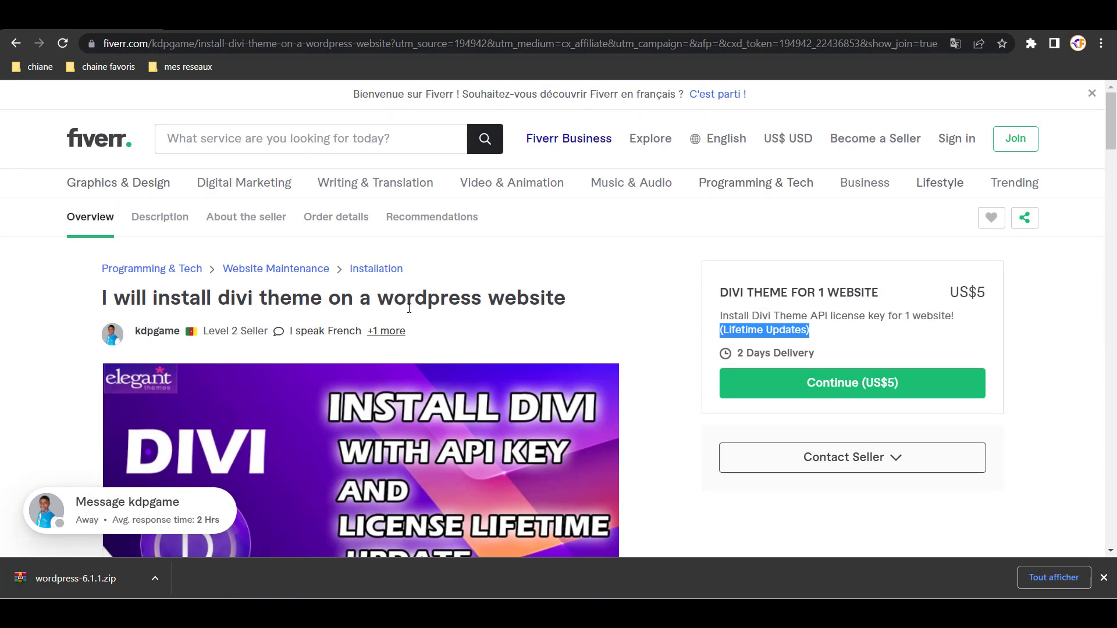
scroll(458, 330, down, 5)
scroll(486, 327, up, 5)
- Review the Elegant Themes members area and $249 lifetime plan, then bring up Laragon's control window
click(535, 29)
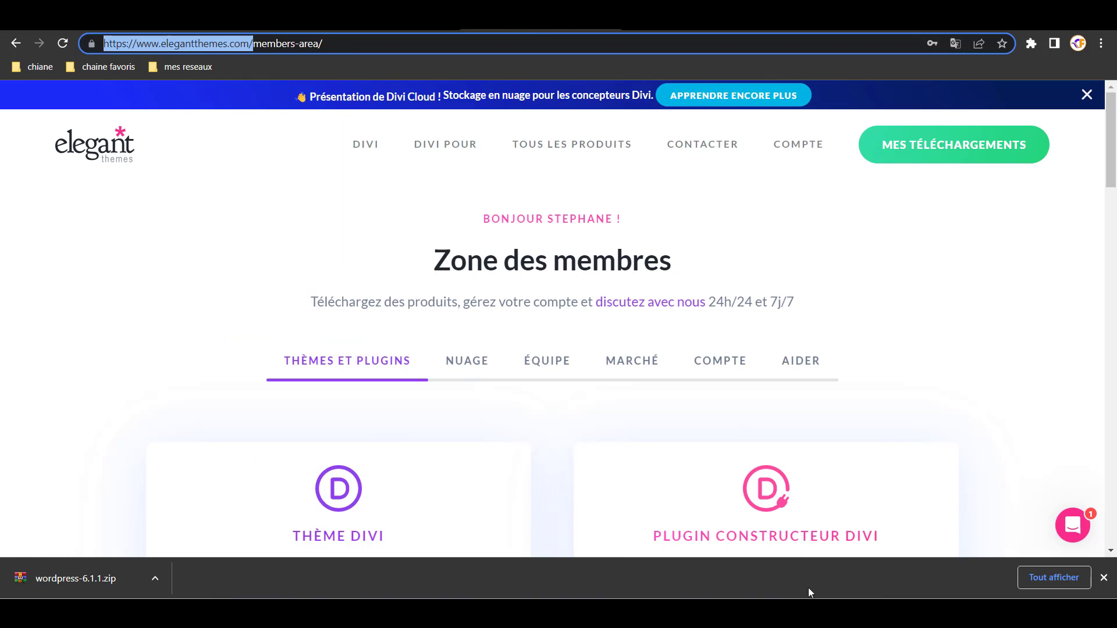
click(636, 614)
click(755, 573)
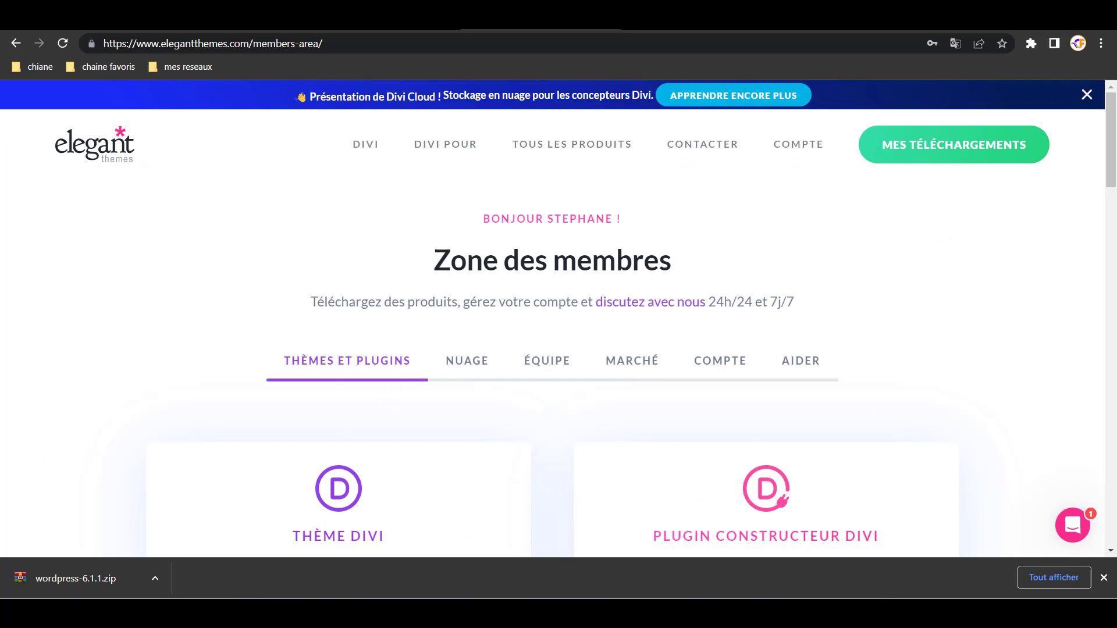
click(726, 612)
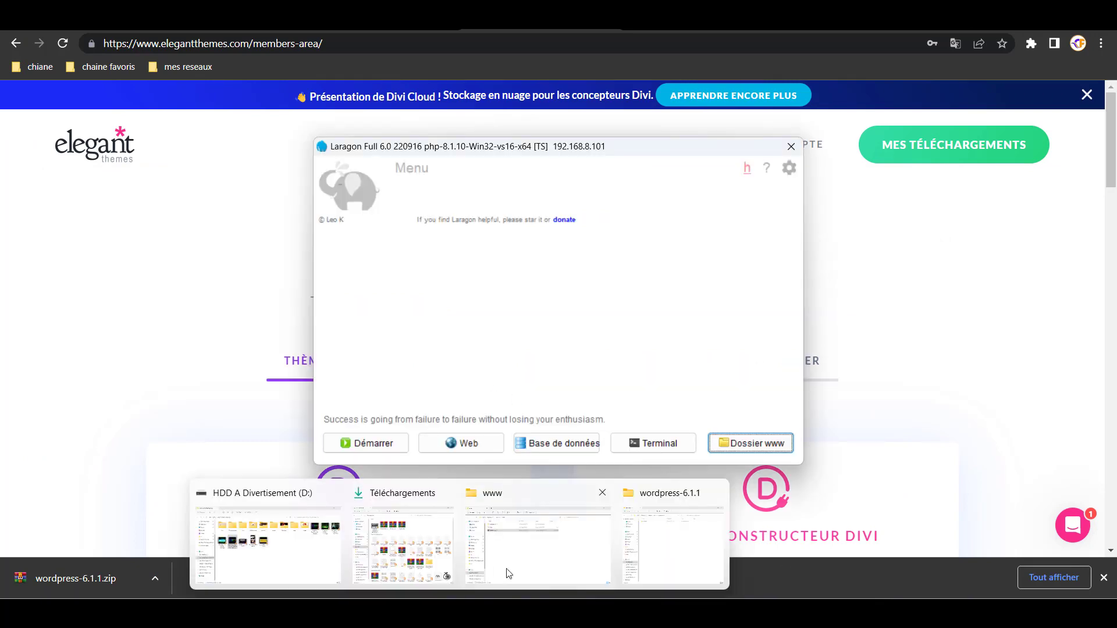
- Delete the wordpress-6.1.1 ZIP archive from the www folder
click(539, 567)
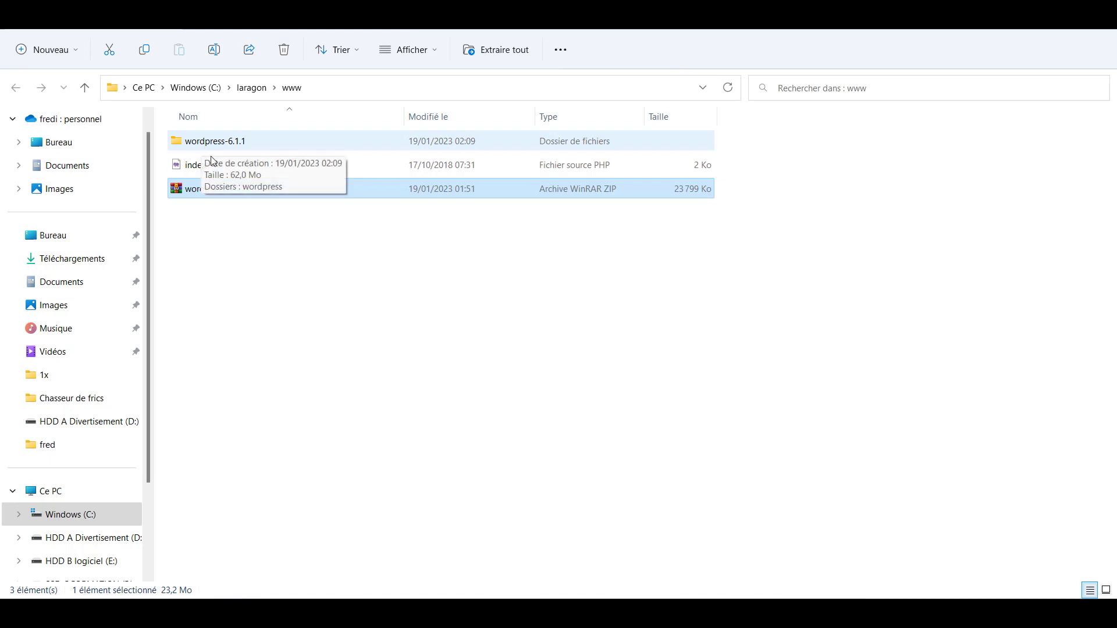
right_click(198, 192)
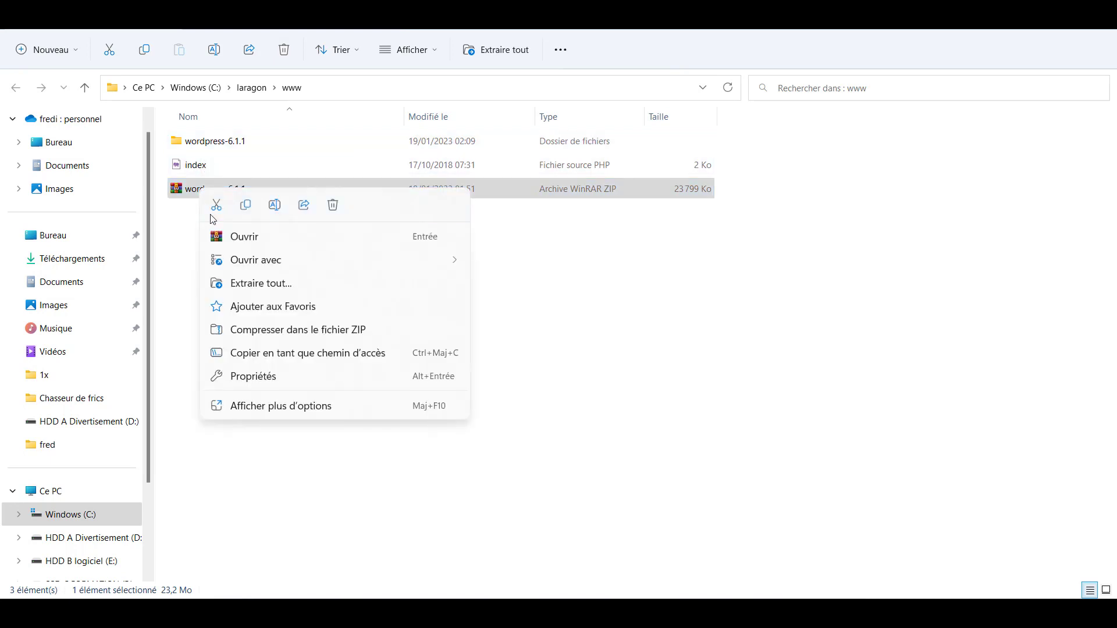
click(587, 357)
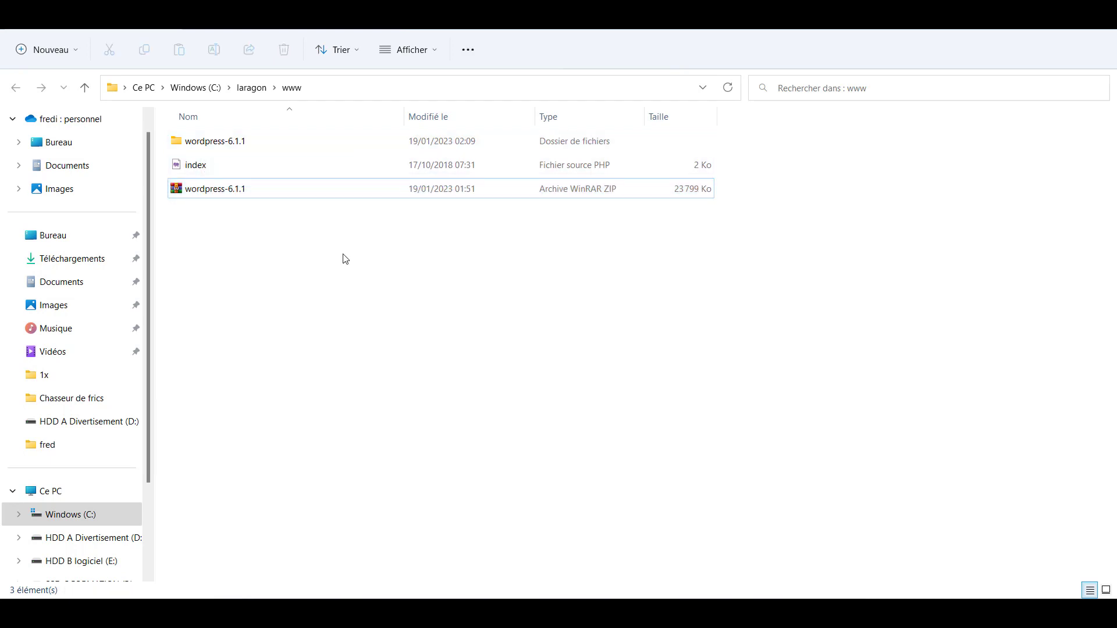
click(219, 191)
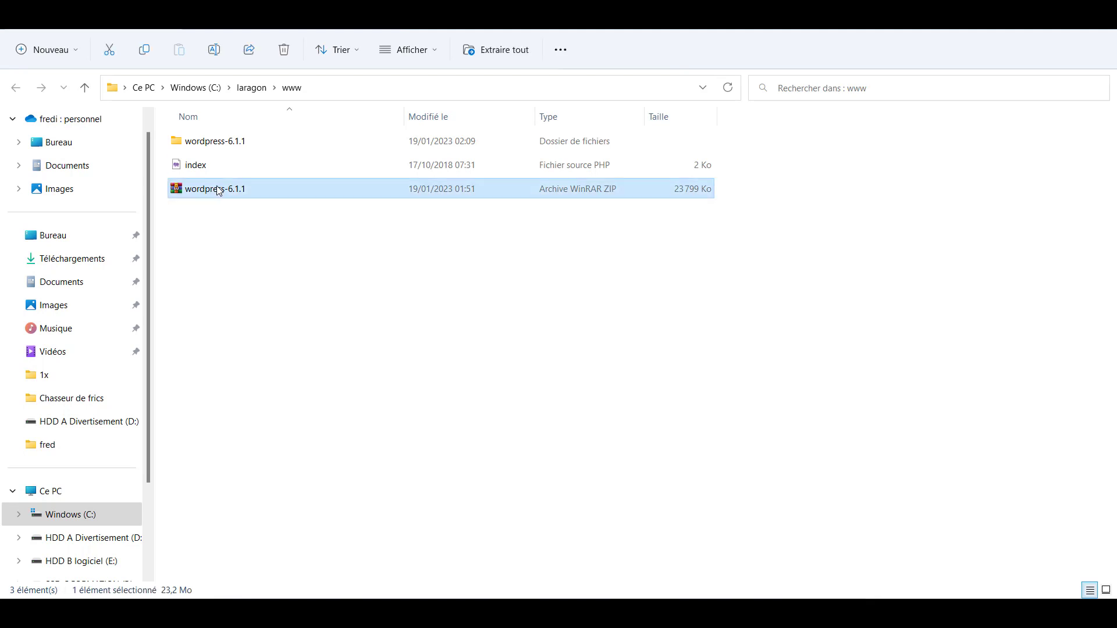
key(Delete)
- Rename the extracted wordpress-6.1.1 folder to tutowordpress and open it
click(215, 144)
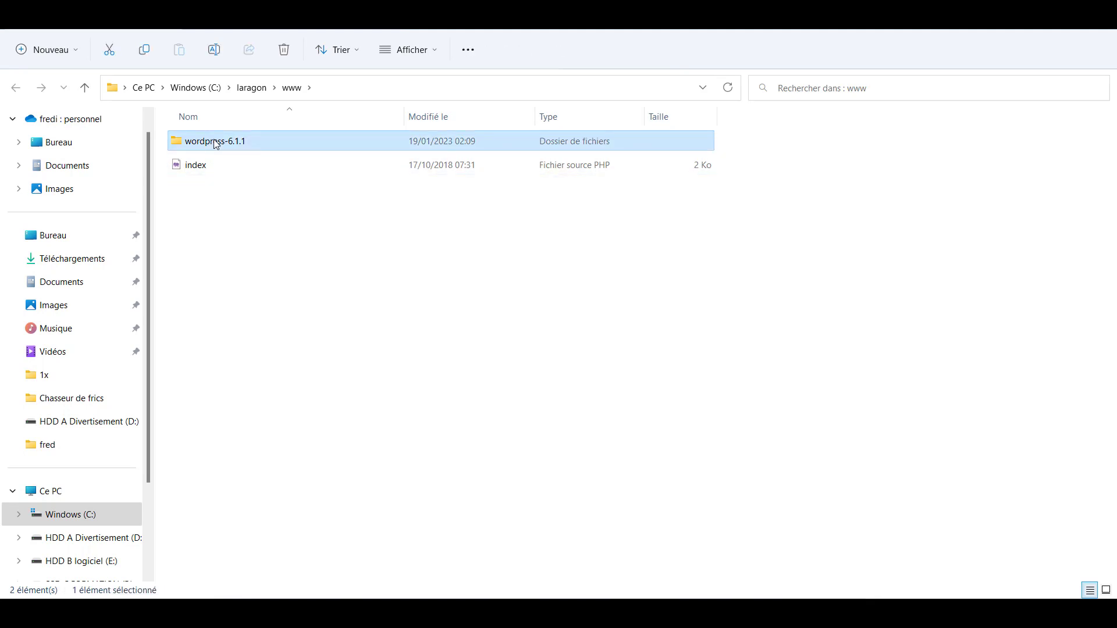
click(215, 142)
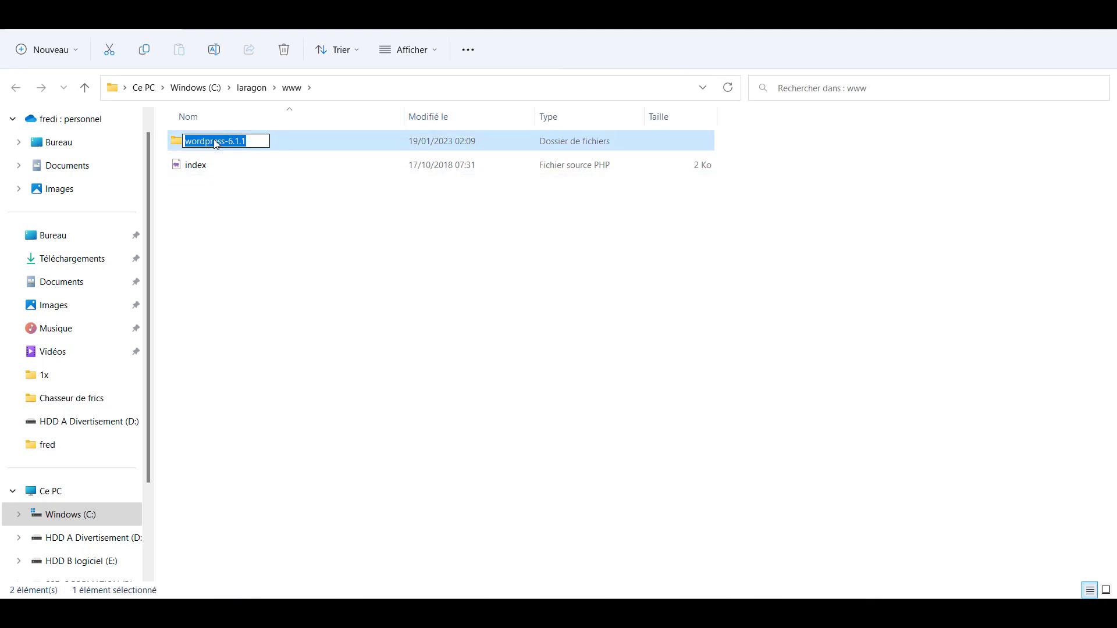
text(tut)
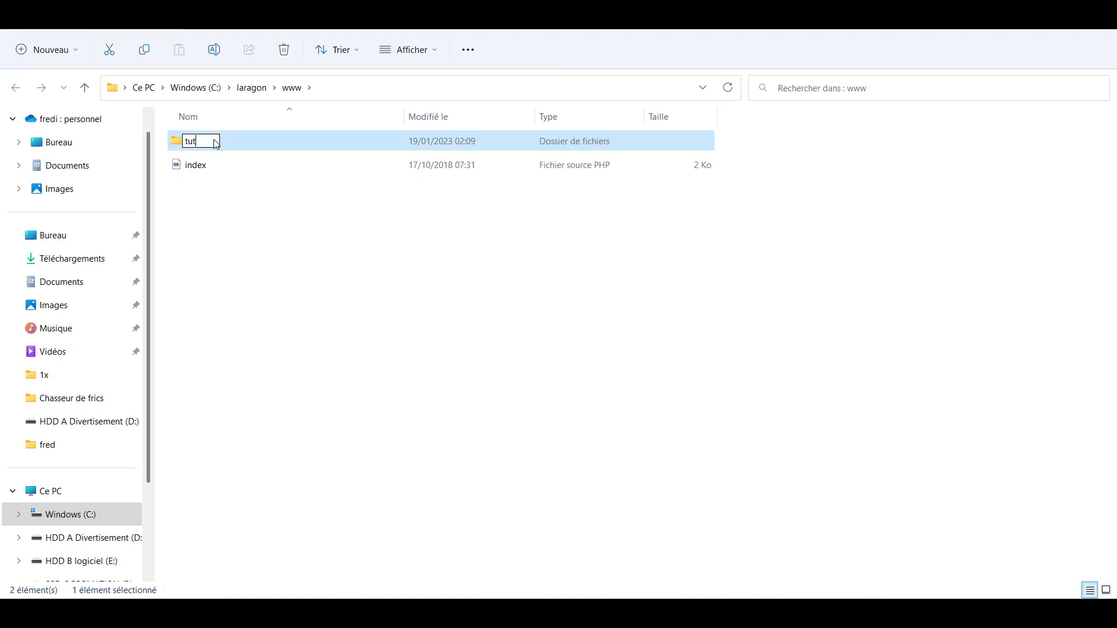
text(owordpress)
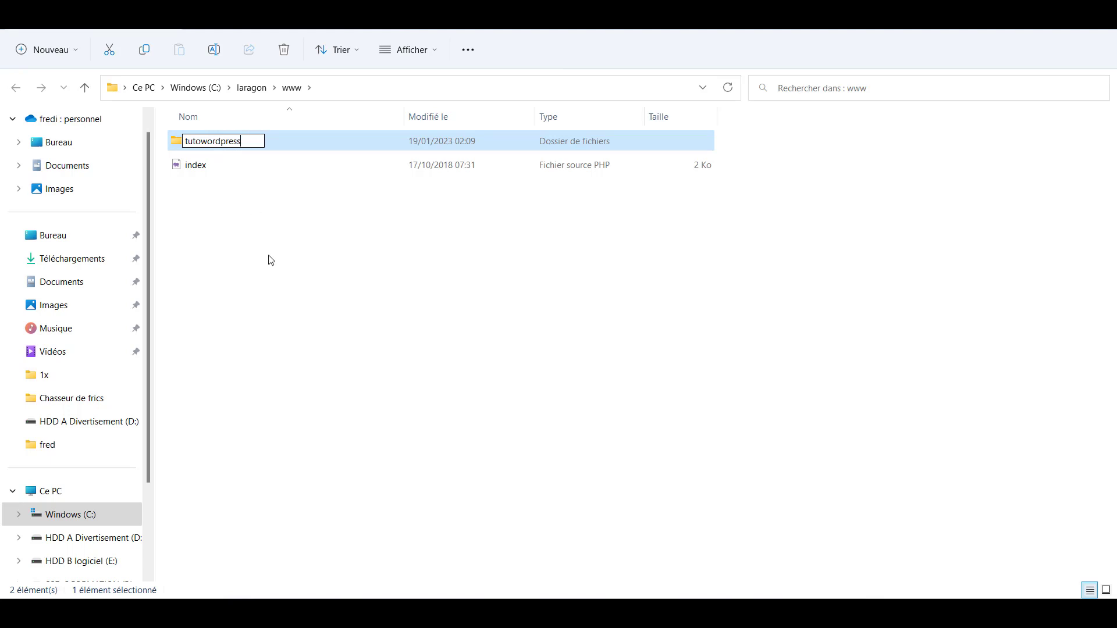
key(Return)
click(227, 192)
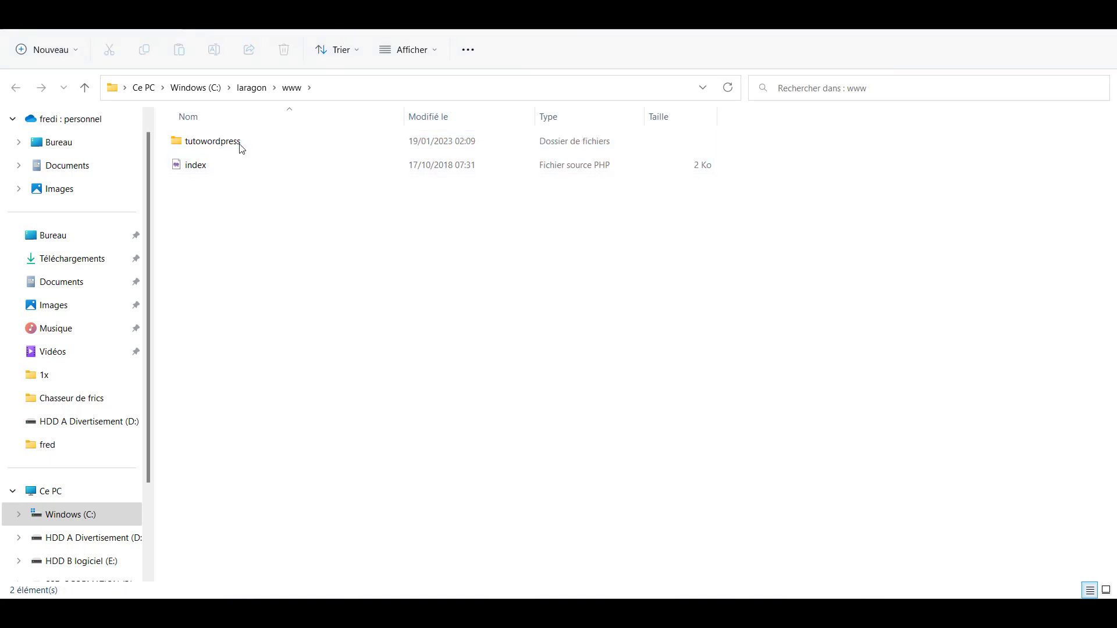
double_click(199, 145)
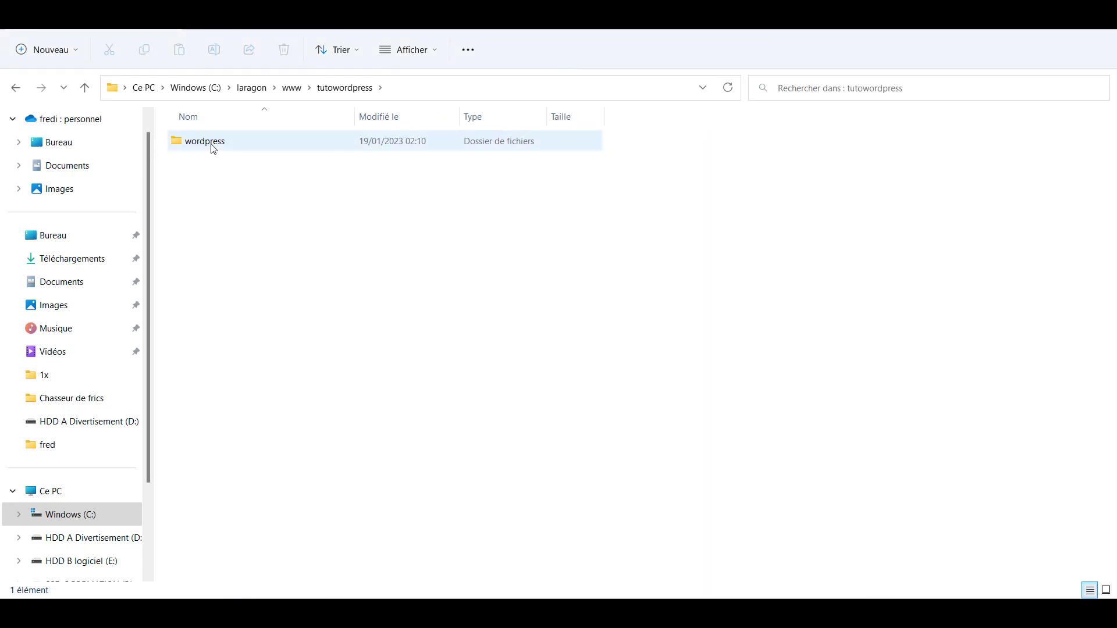
double_click(216, 148)
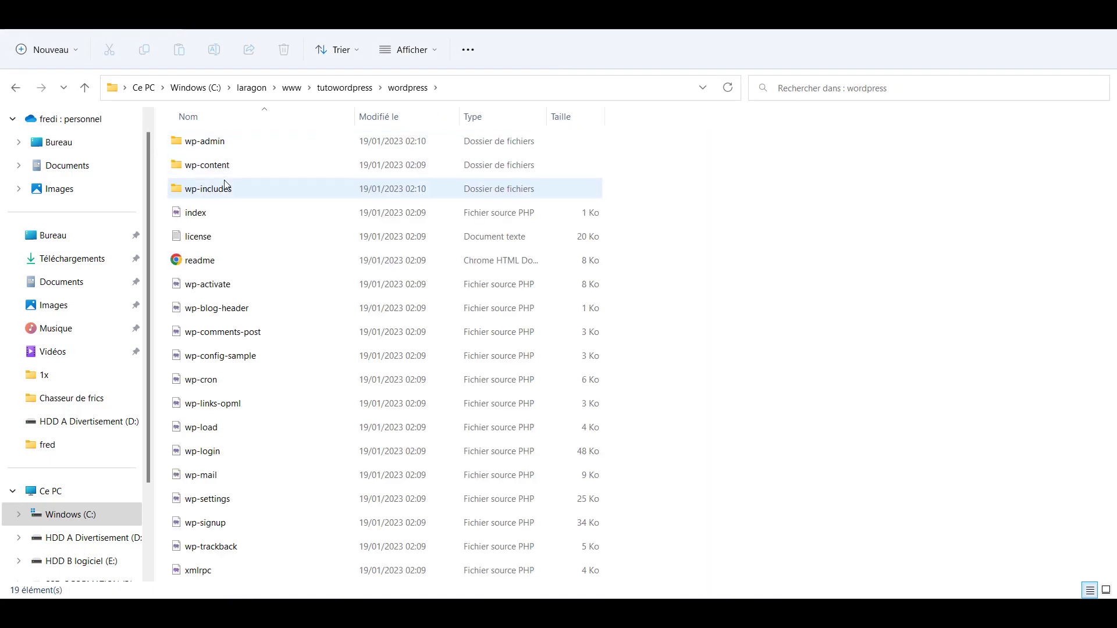
click(10, 80)
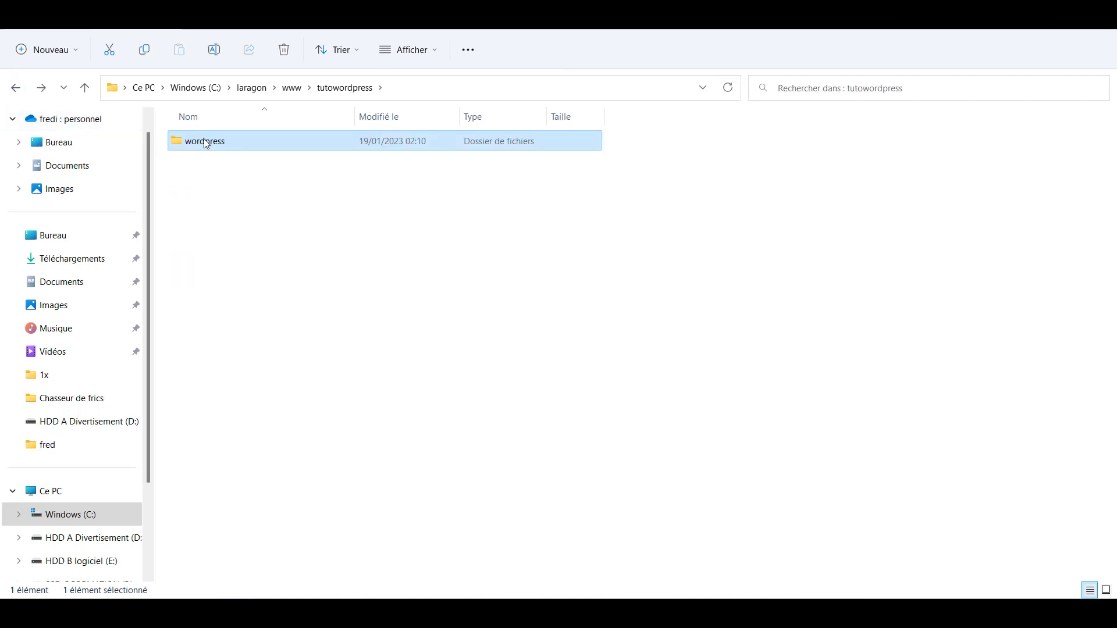
click(205, 146)
click(236, 200)
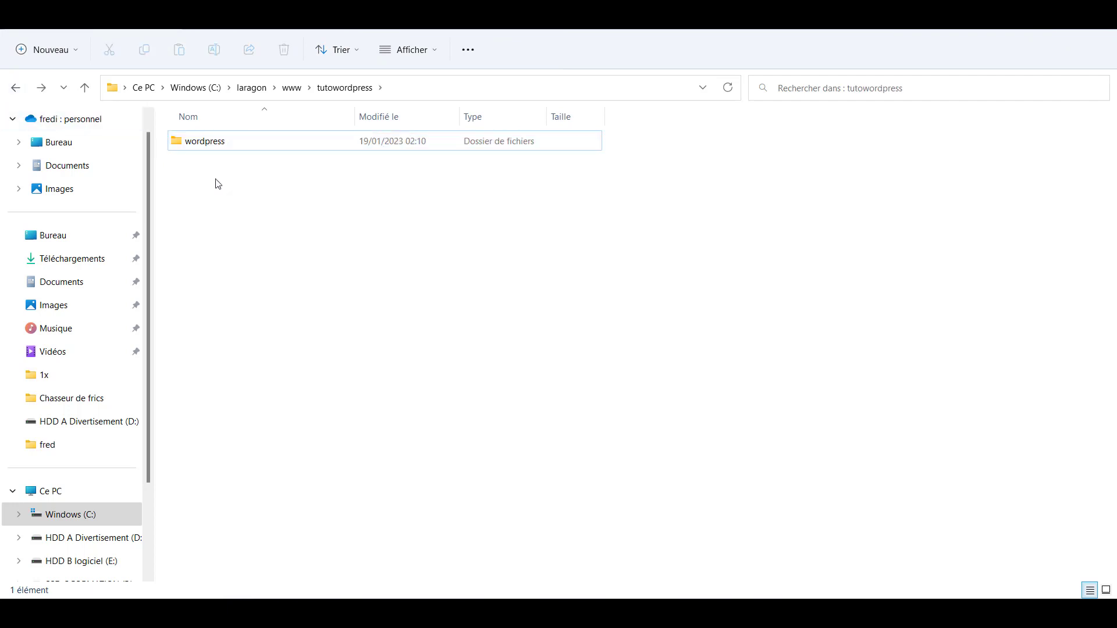
drag(204, 142, 218, 178)
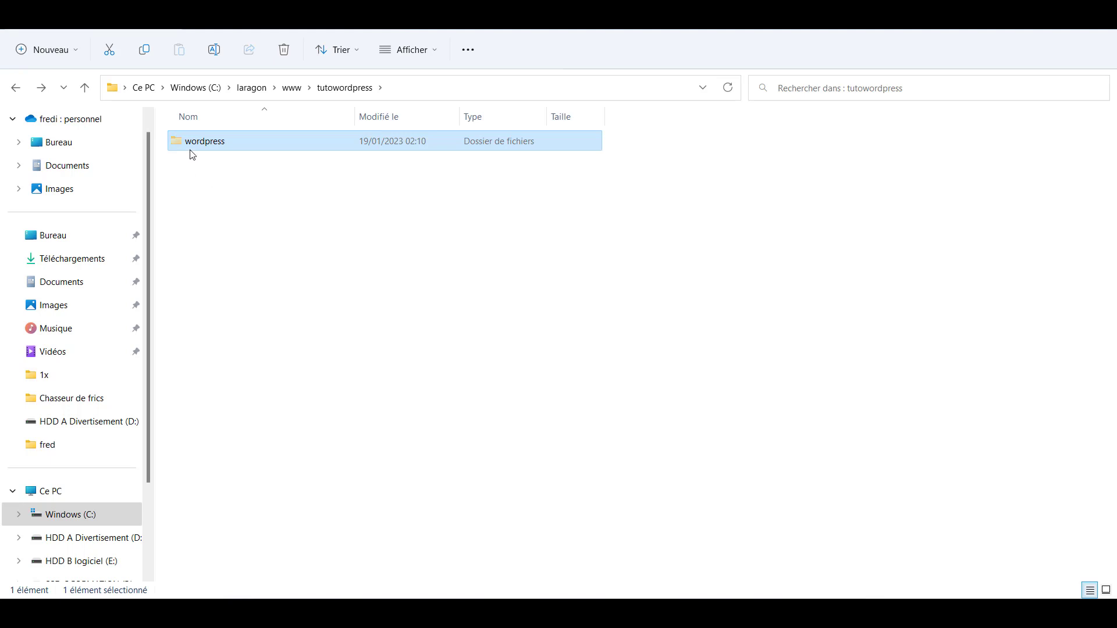
click(15, 87)
right_click(249, 218)
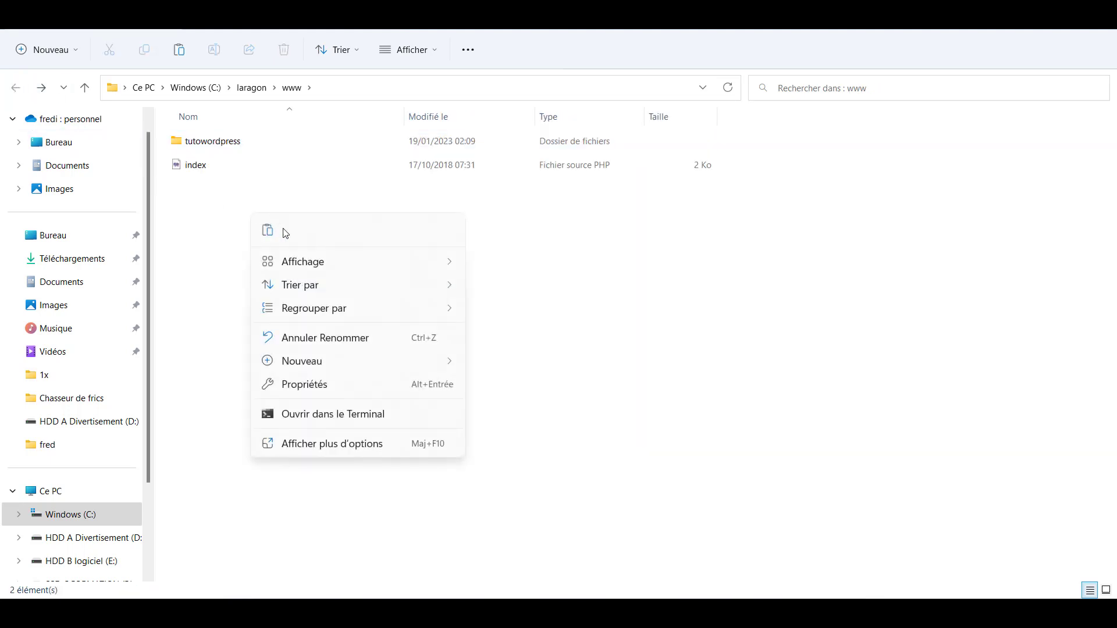
click(268, 234)
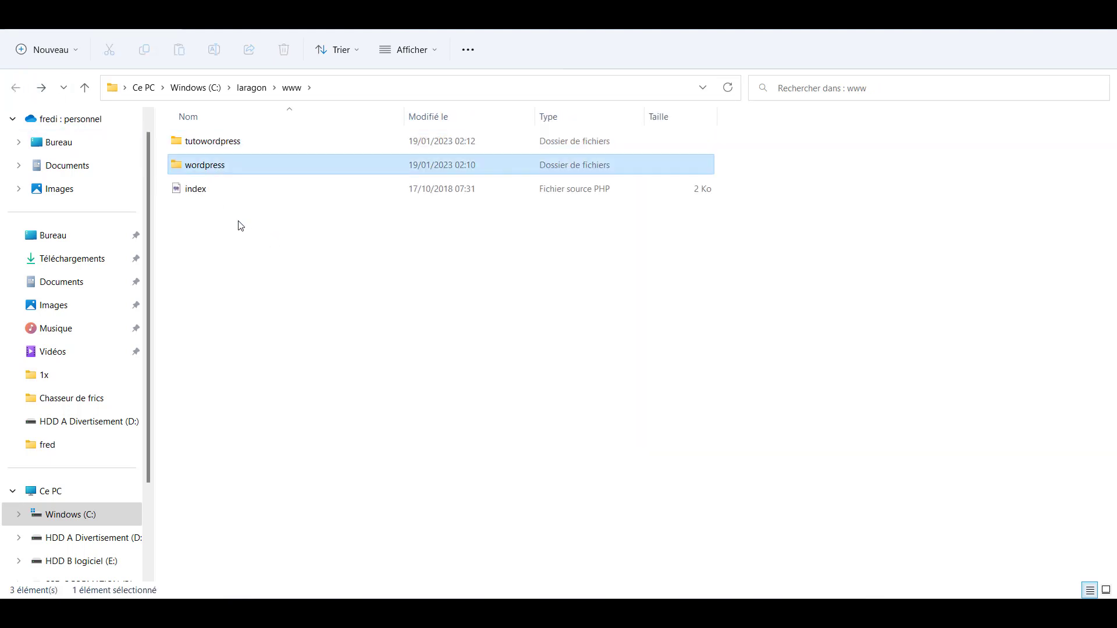
- Delete the empty tutowordpress folder and rename wordpress to tutowordpress
click(219, 147)
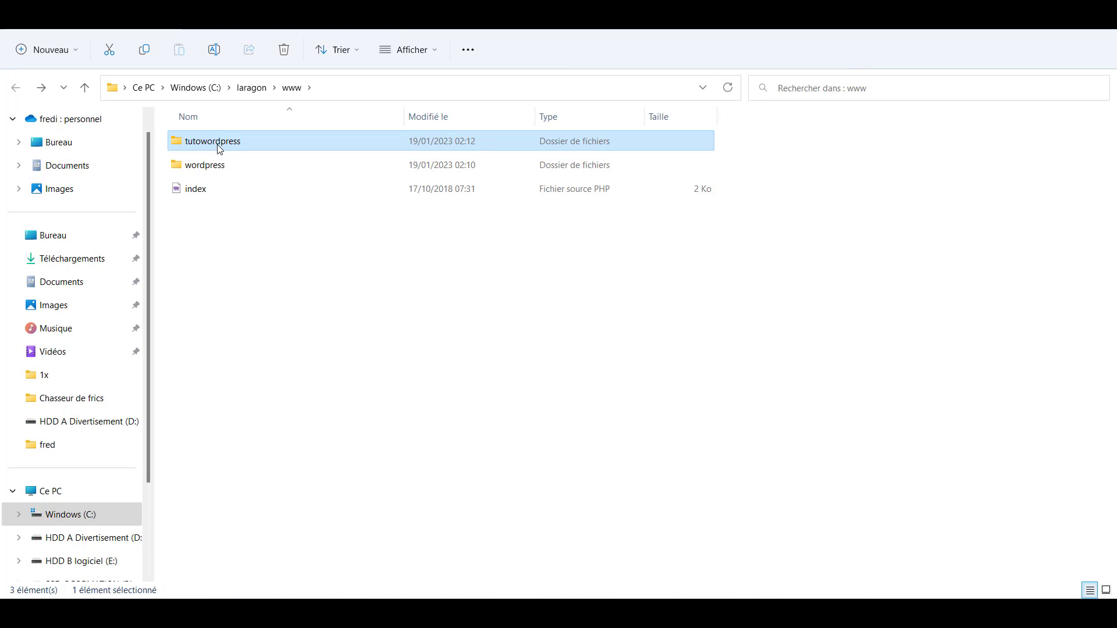
key(Delete)
double_click(201, 144)
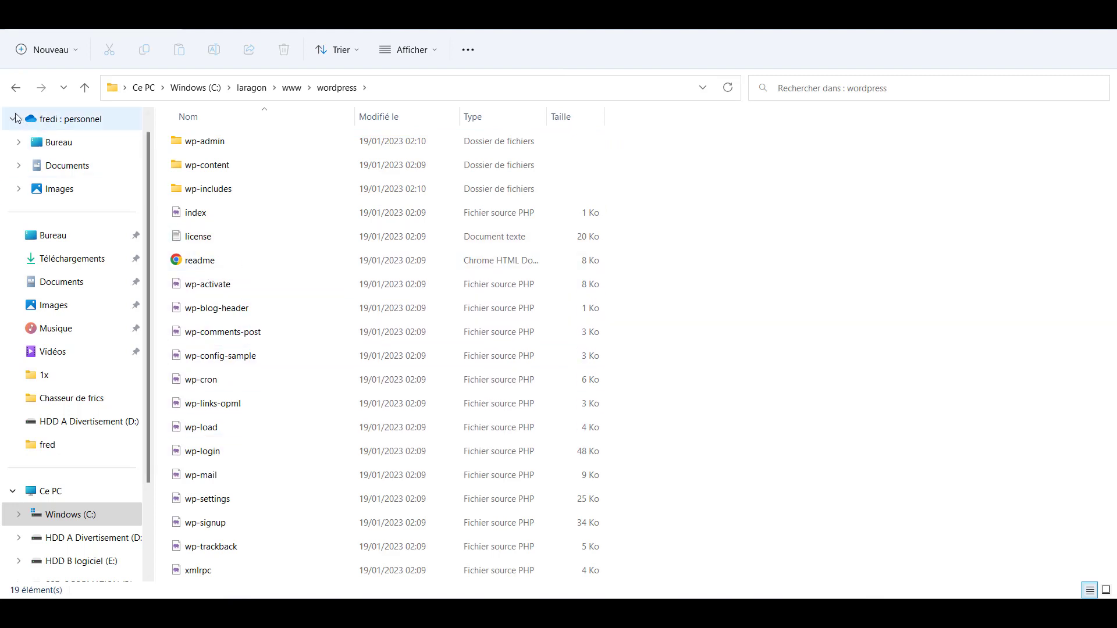
click(15, 87)
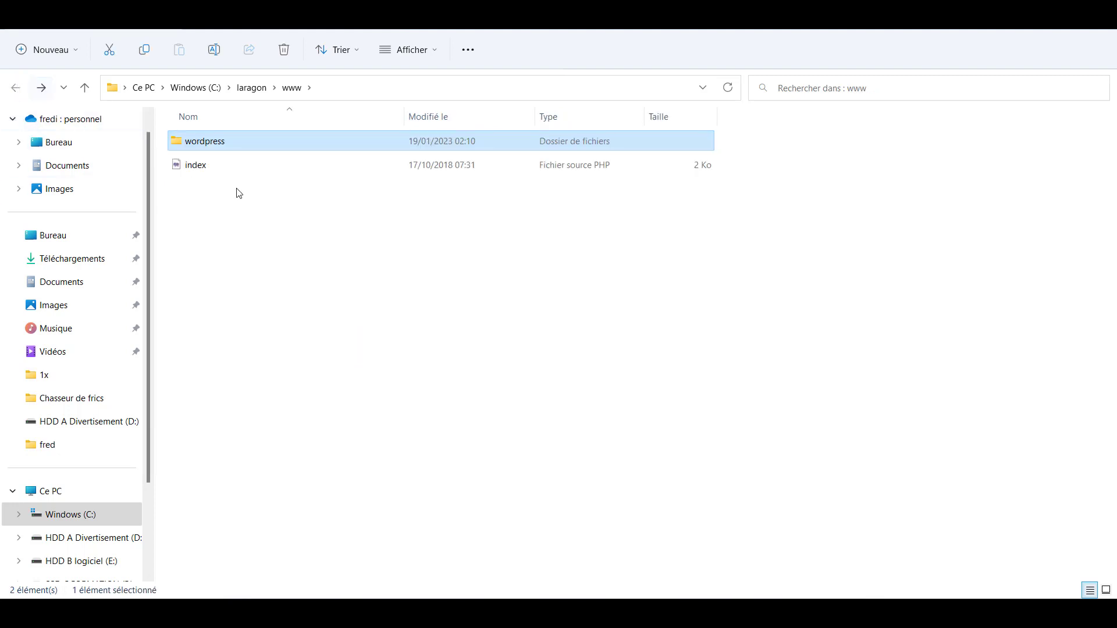
click(189, 145)
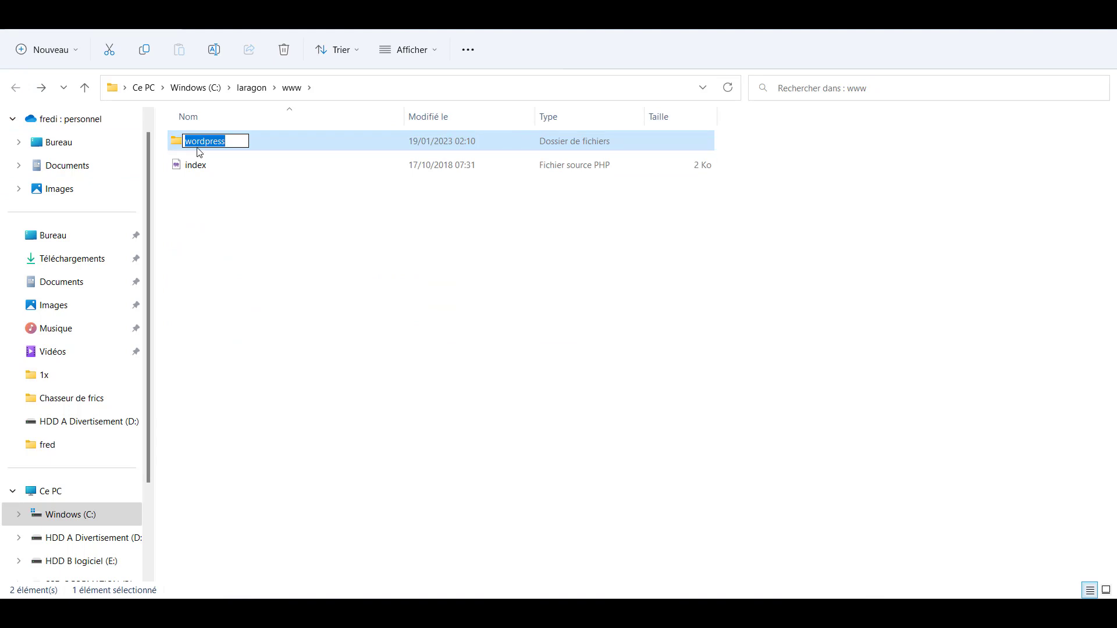
key(Home)
text(tuto)
click(270, 242)
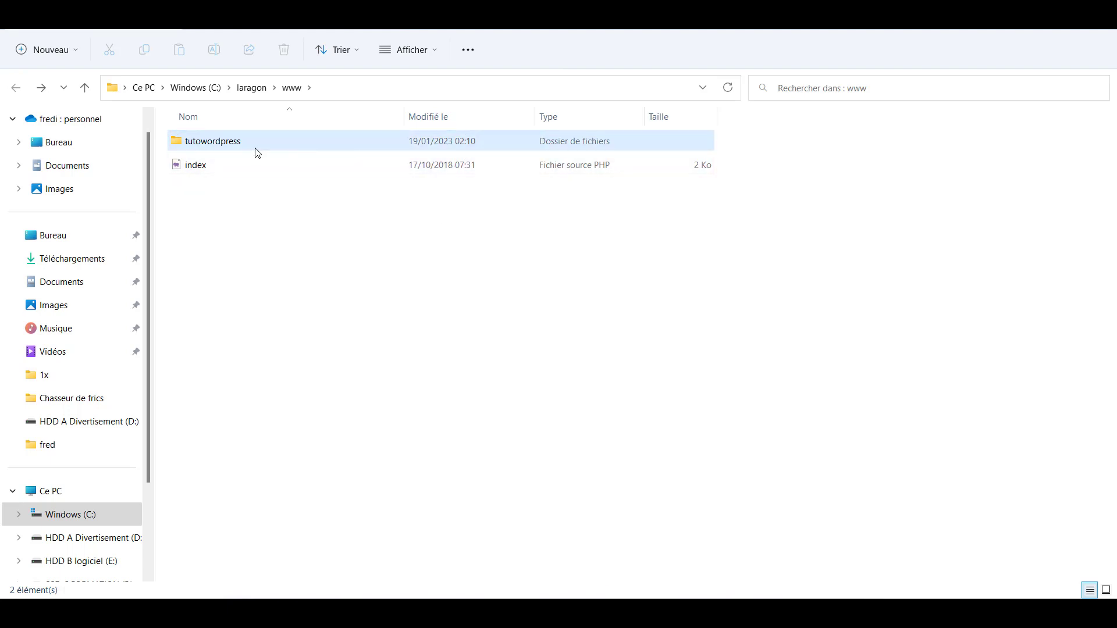
click(221, 144)
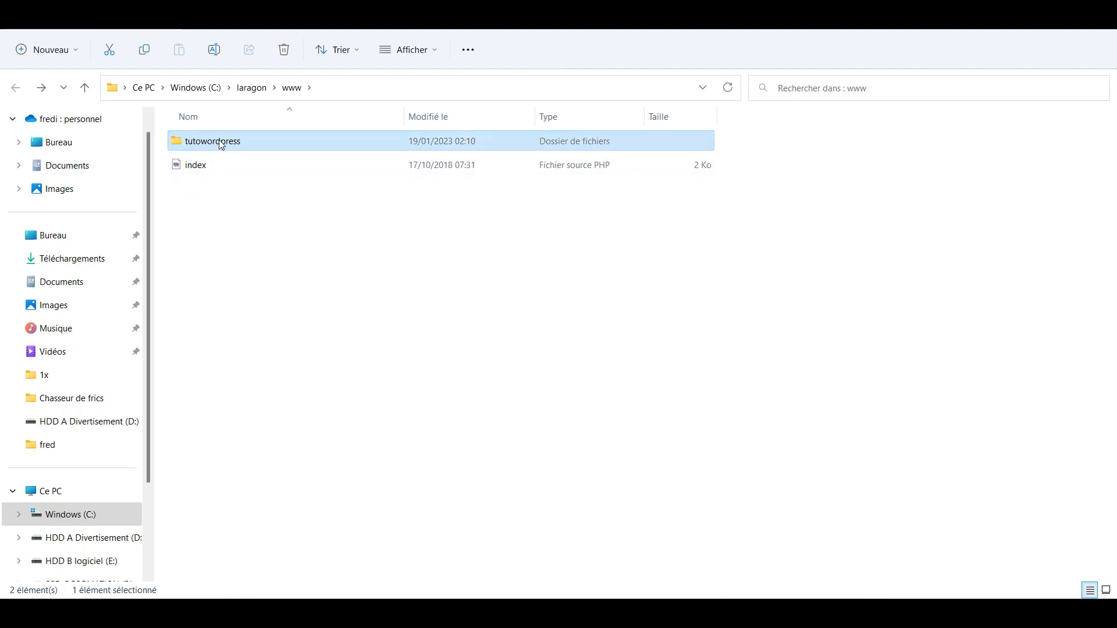
click(221, 144)
key(ctrl+c)
- Start Apache and MySQL in Laragon and allow both through the Windows firewall
click(469, 274)
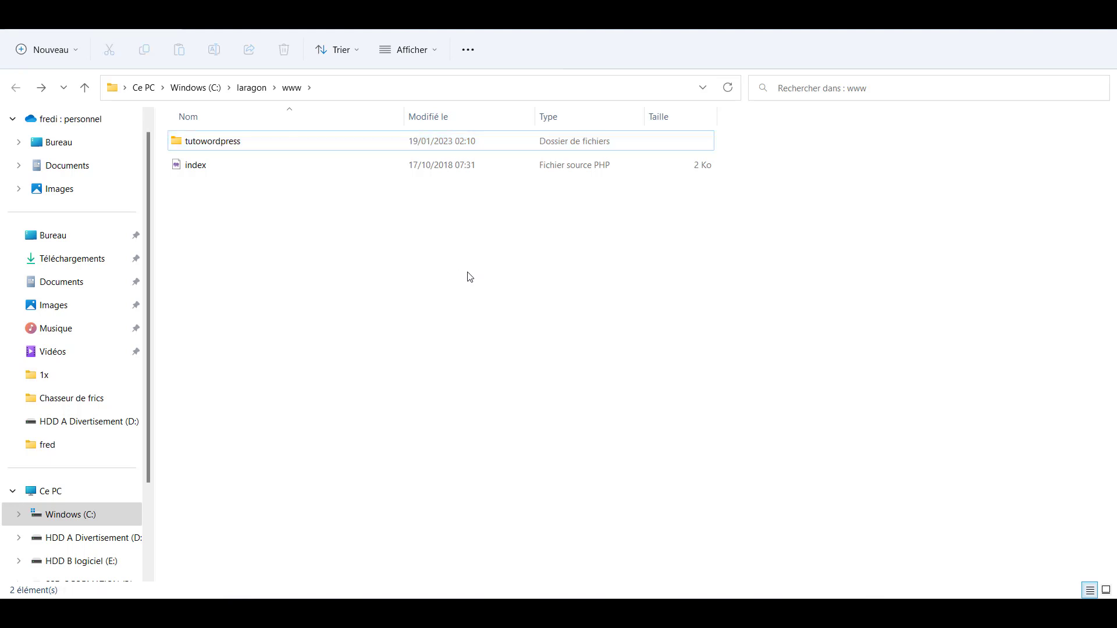
click(809, 613)
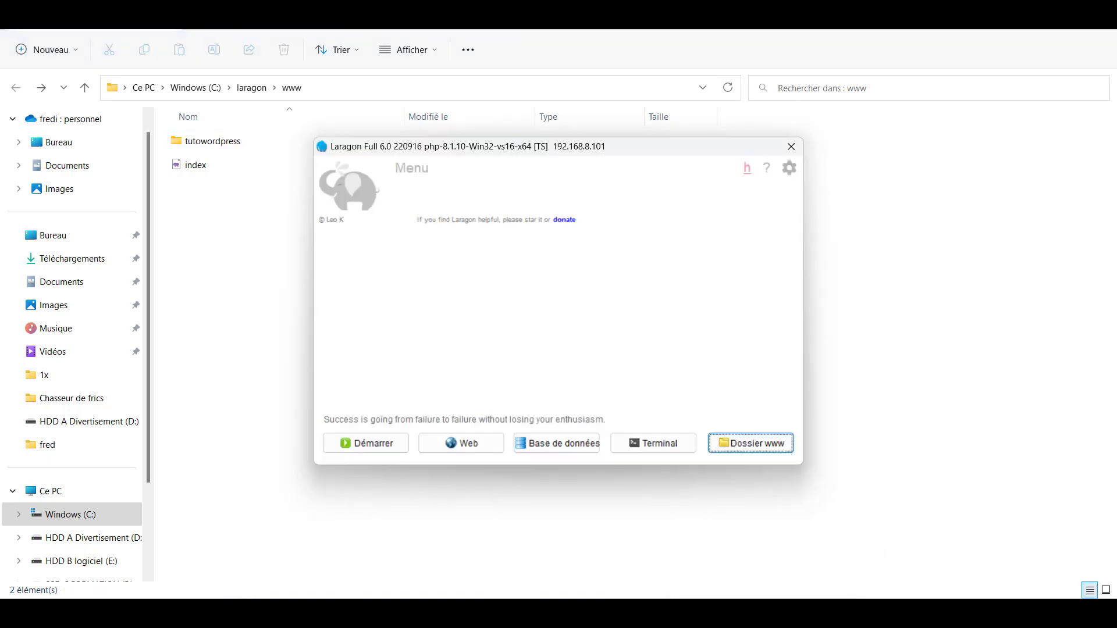
click(382, 446)
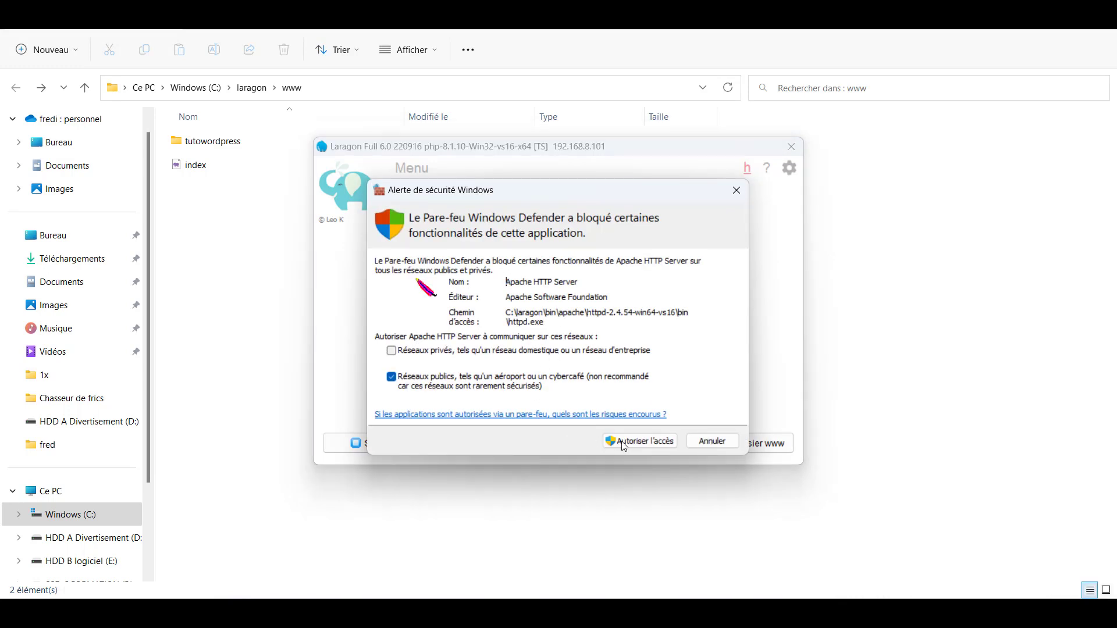
click(639, 441)
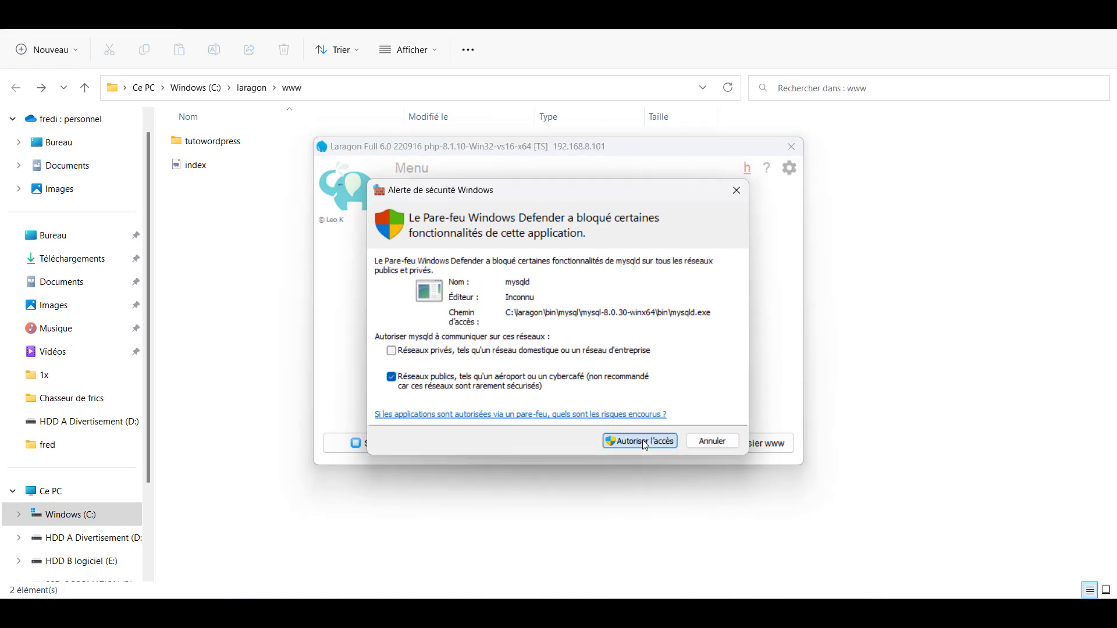
click(641, 440)
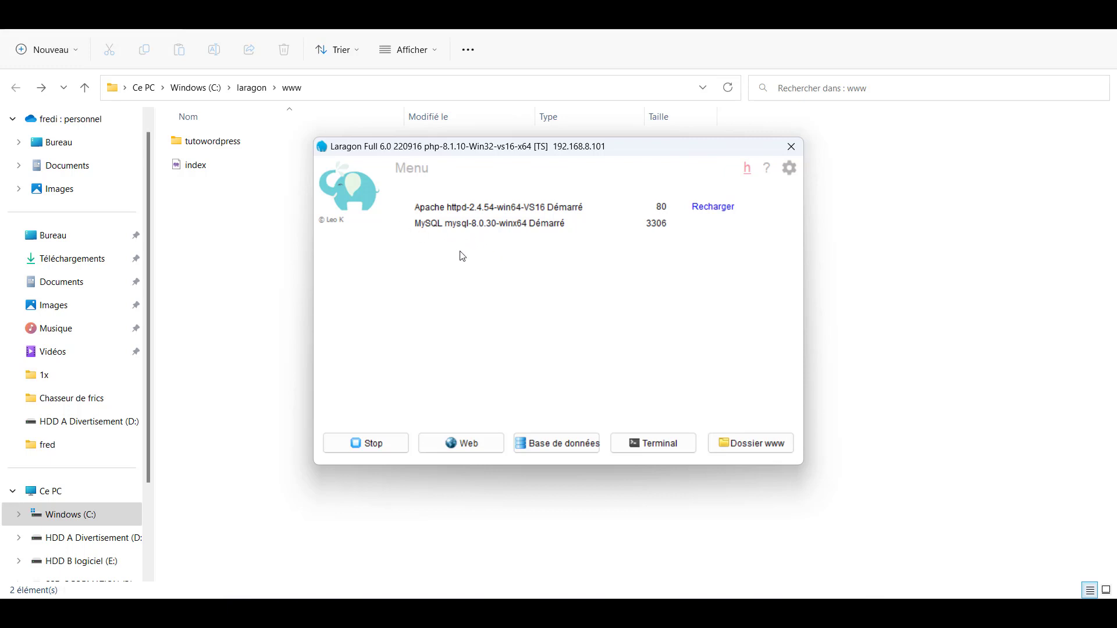
right_click(538, 248)
mouse_move(602, 259)
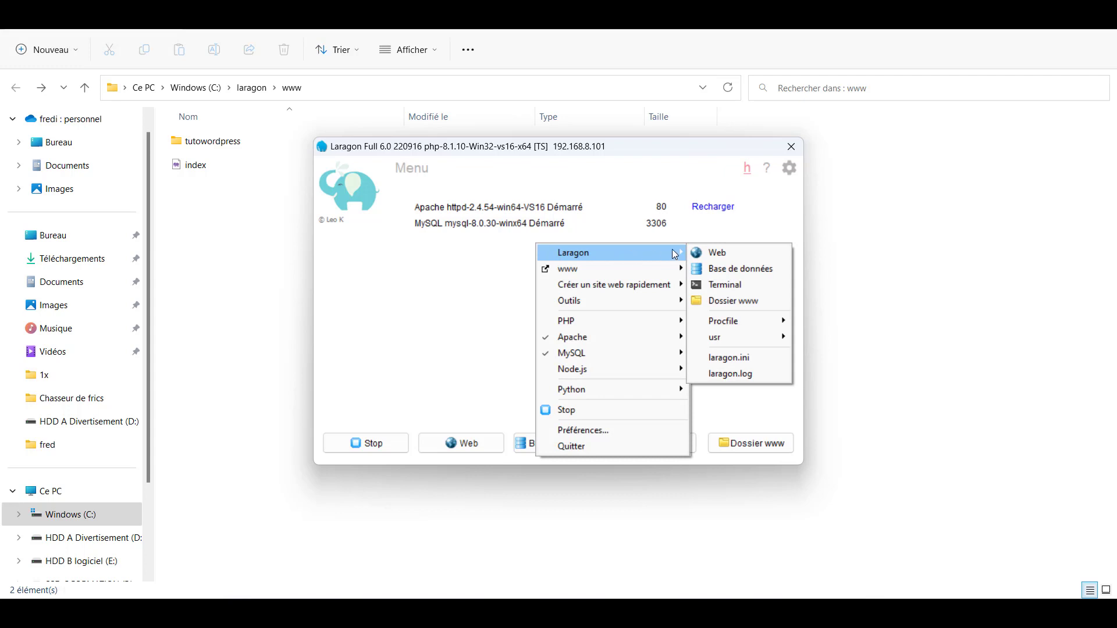
mouse_move(670, 270)
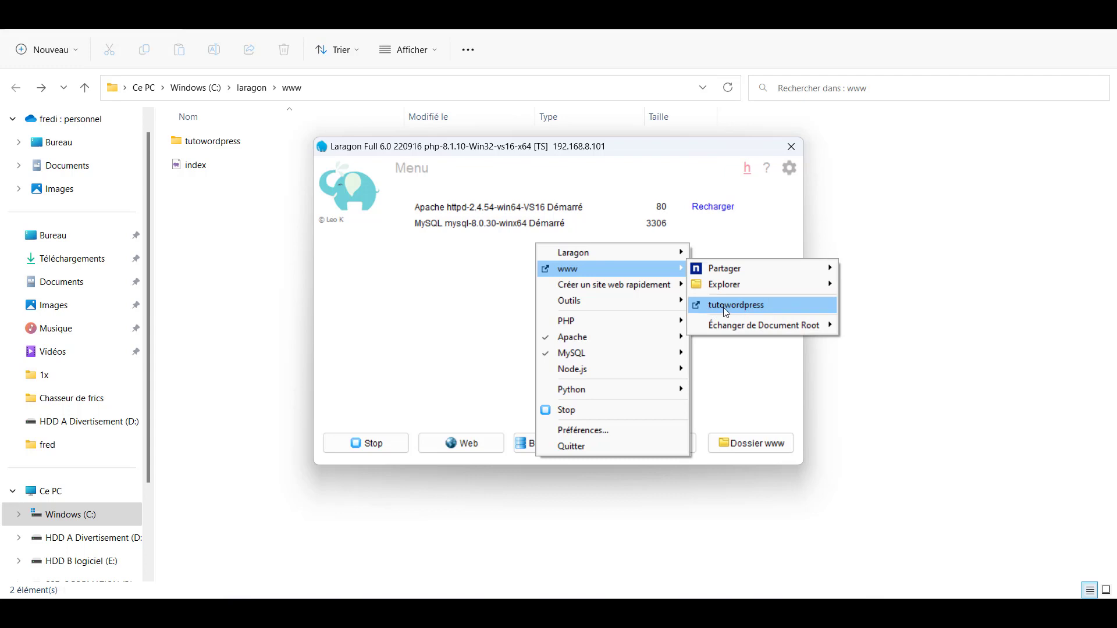
mouse_move(725, 271)
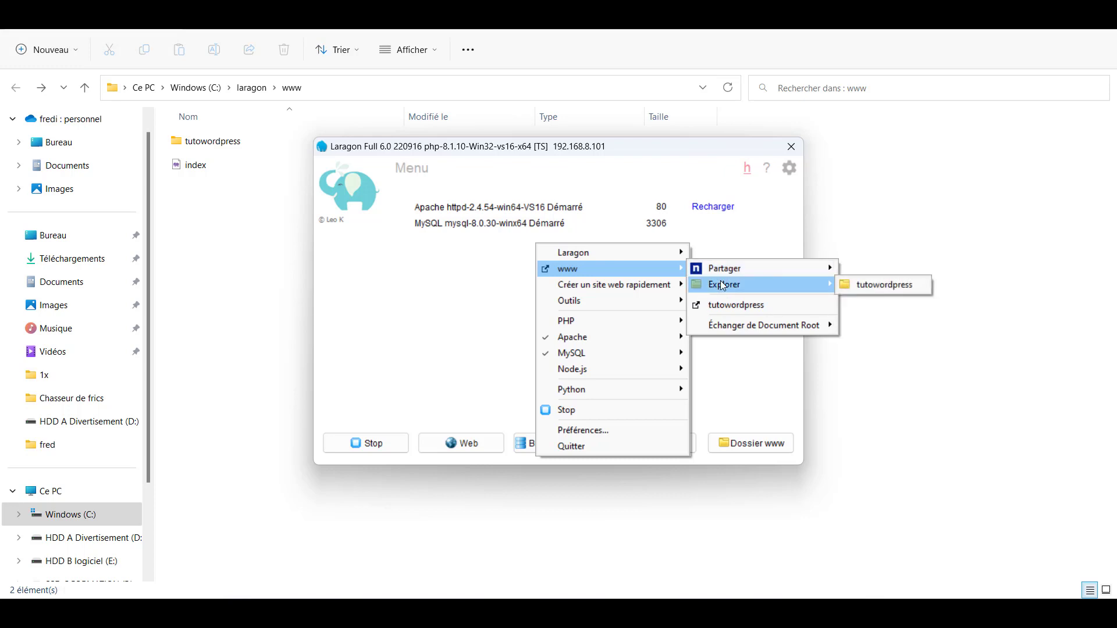
click(480, 298)
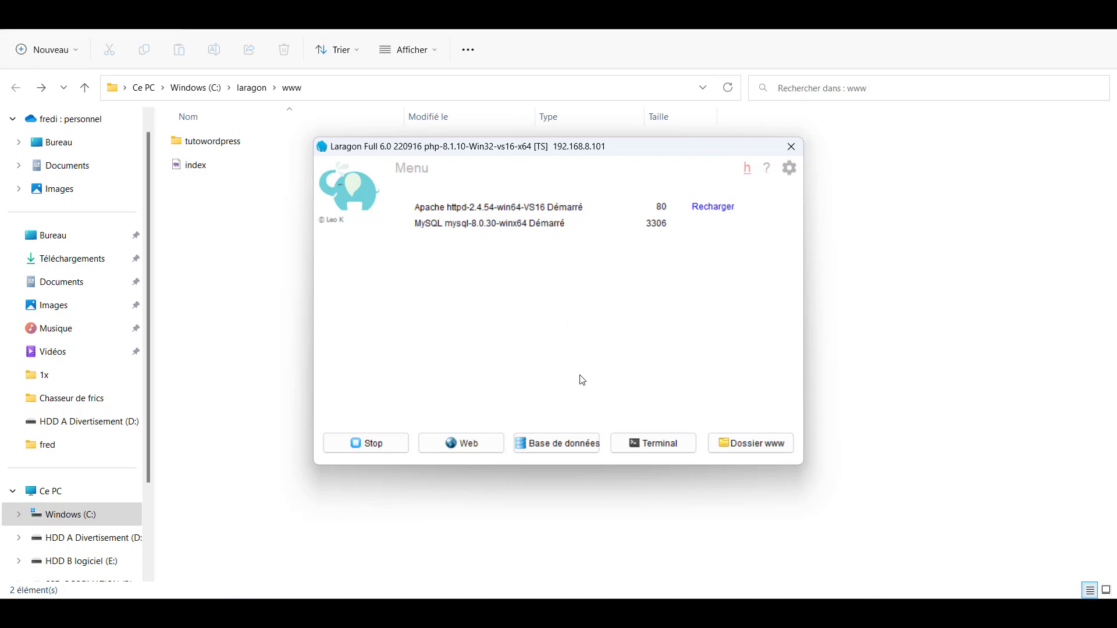
- Open HeidiSQL, connect to the Laragon.MySQL session, and begin creating a new database
click(553, 449)
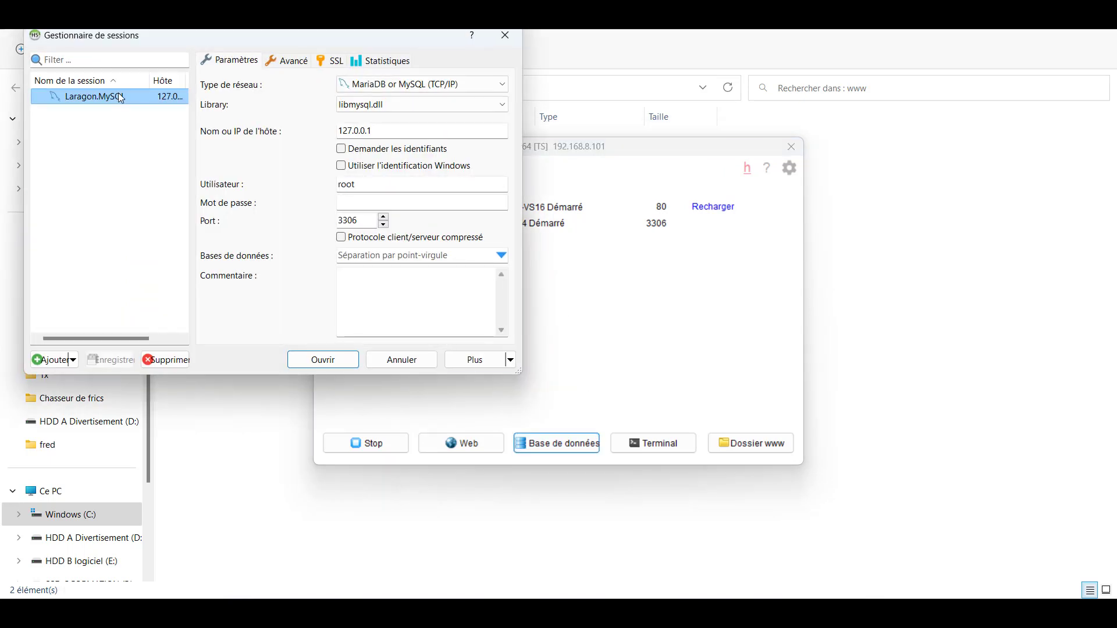
click(321, 358)
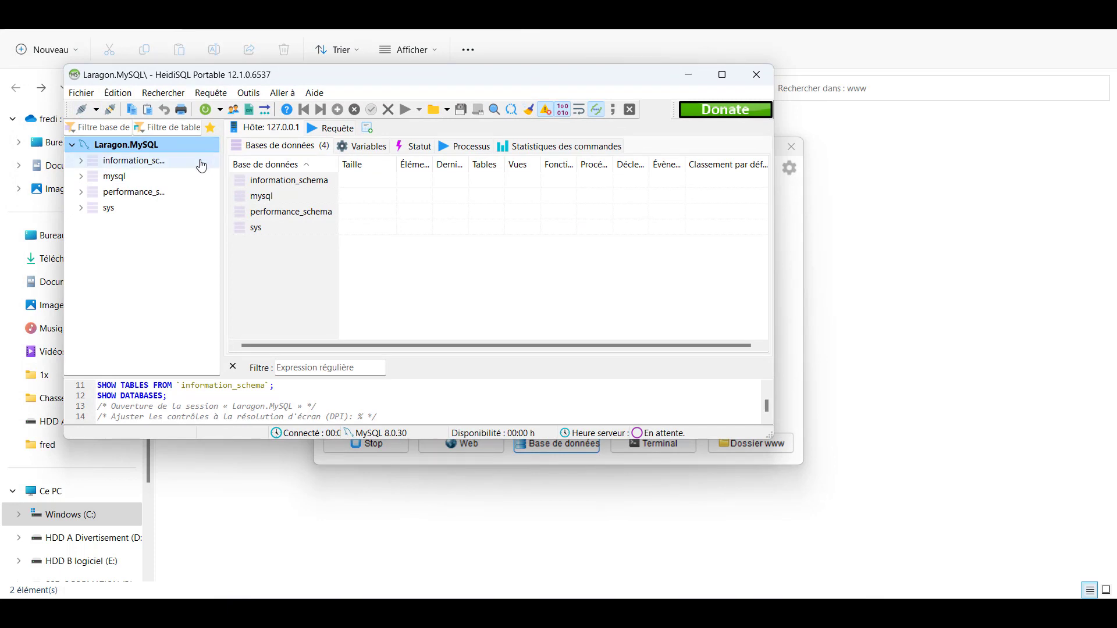
right_click(127, 239)
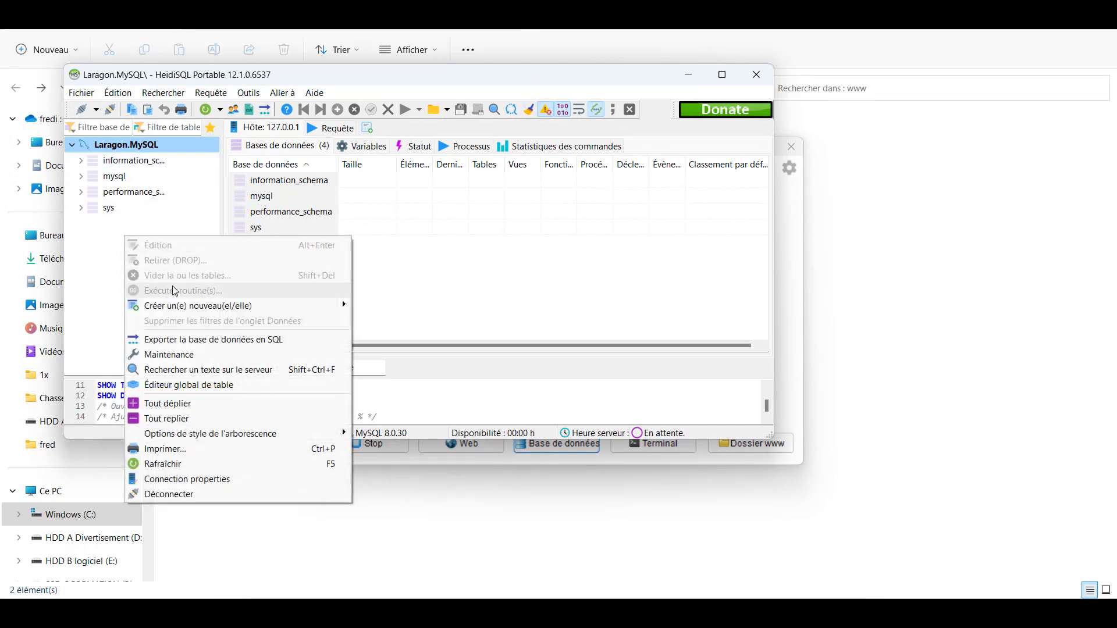
mouse_move(215, 311)
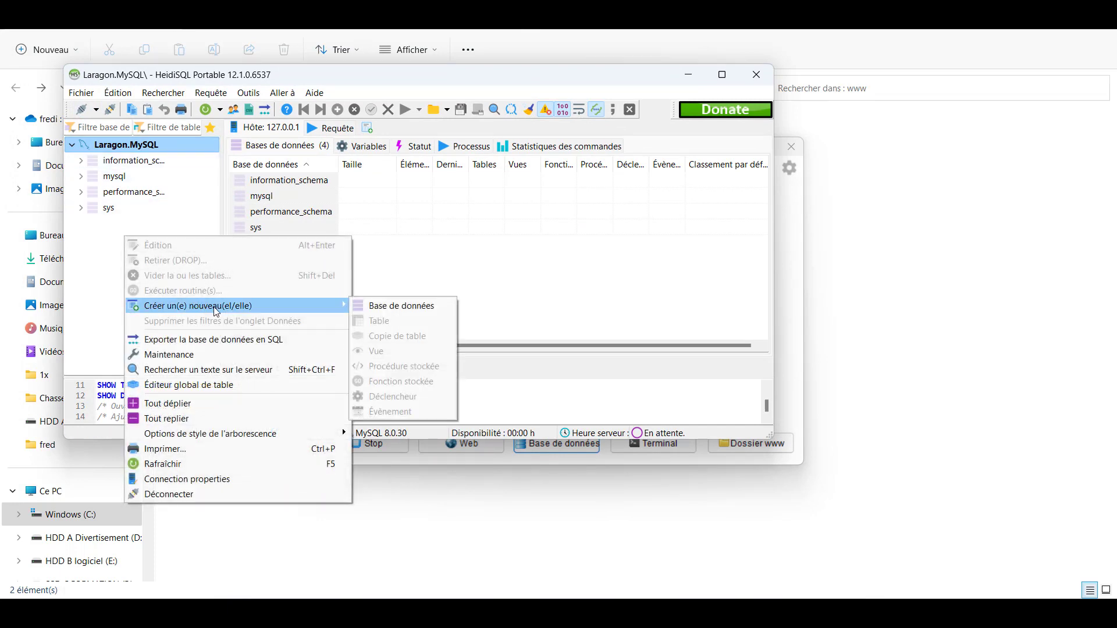
click(411, 308)
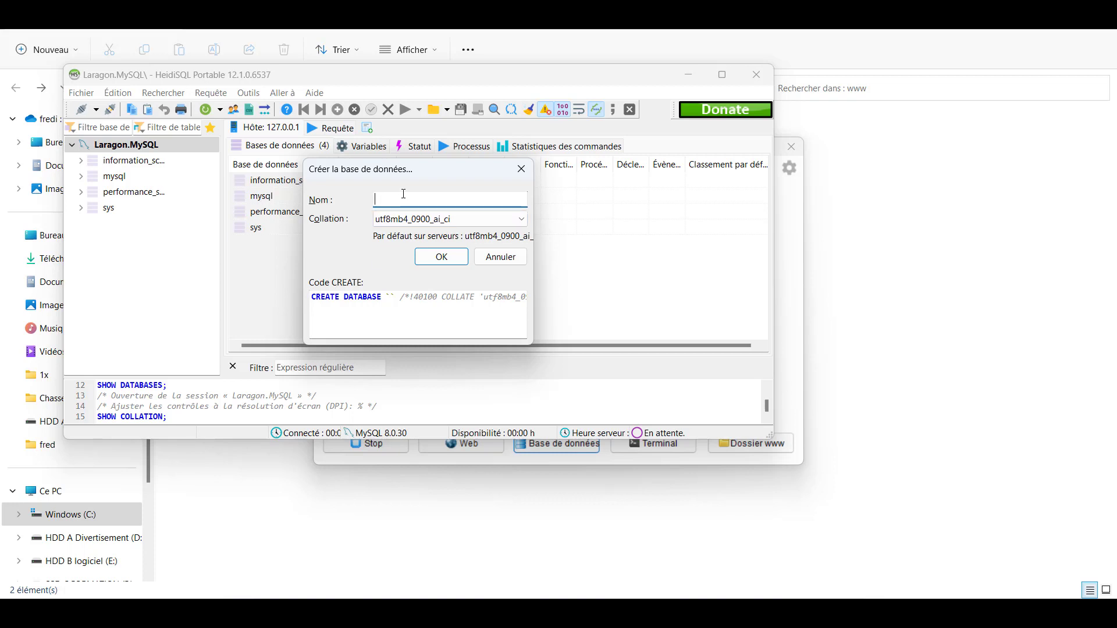
- Name the new database tutowordpress, keep utf8mb4_0900_ai_ci collation, and create it
key(ctrl+v)
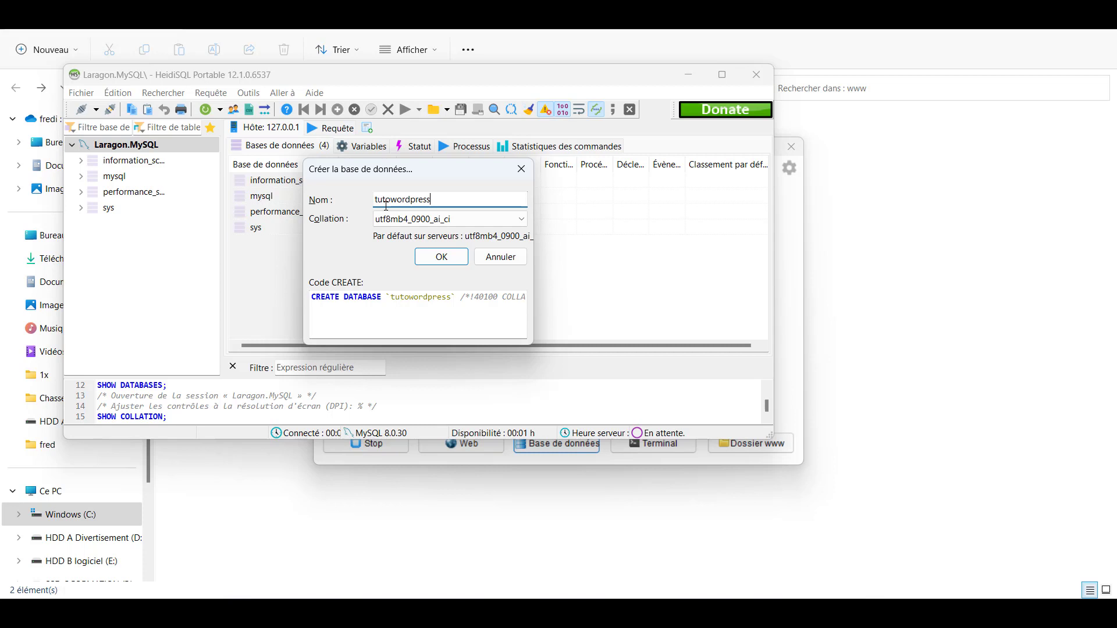
click(484, 227)
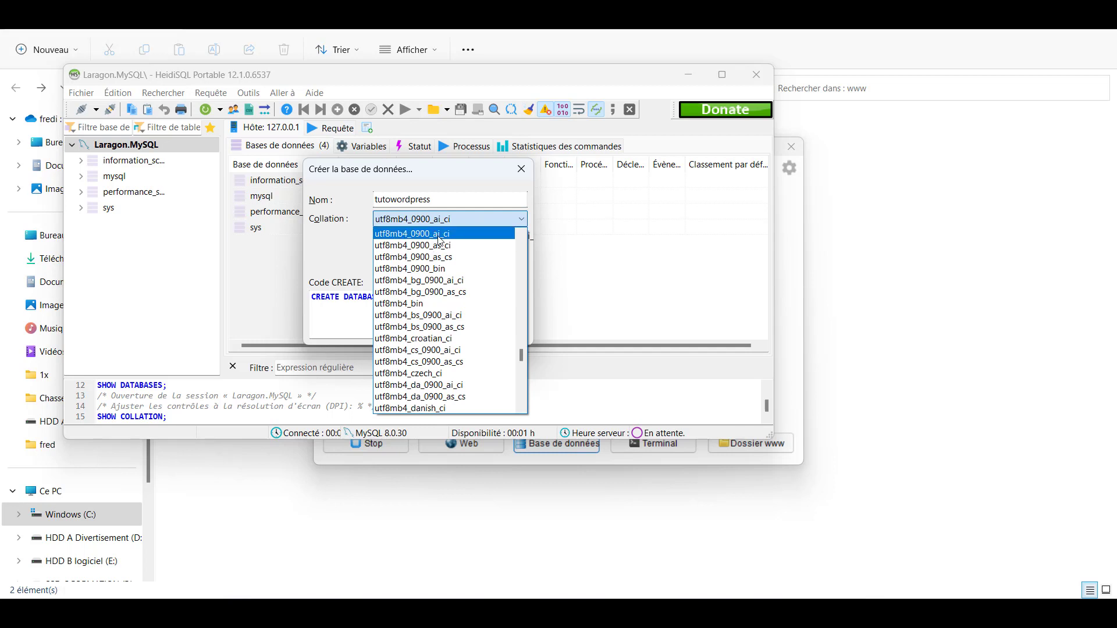
scroll(461, 361, down, 10)
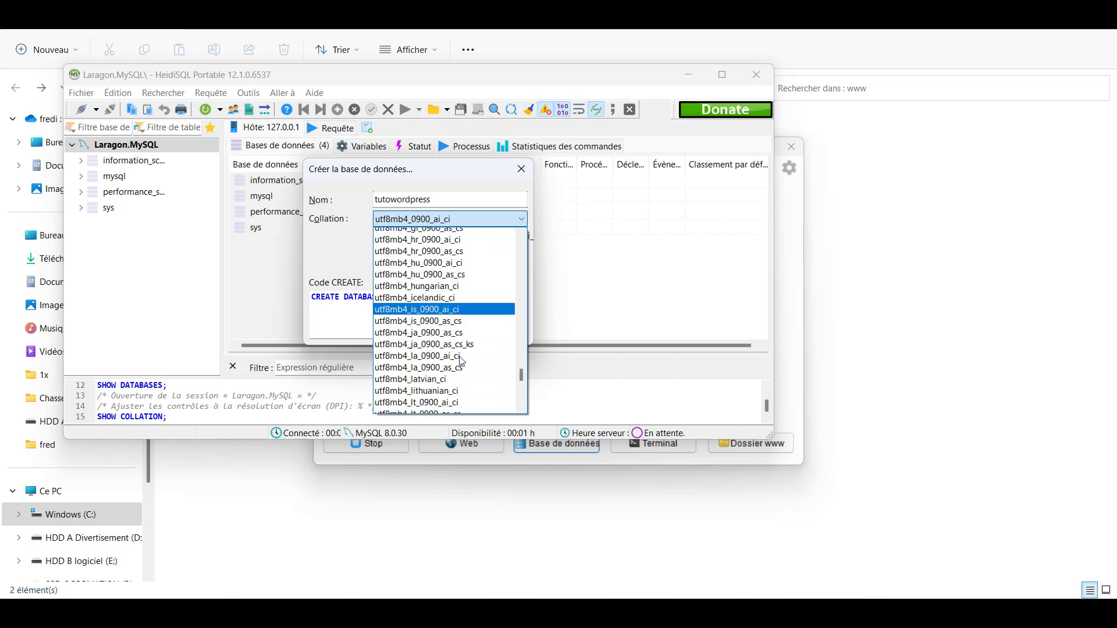
scroll(461, 361, down, 12)
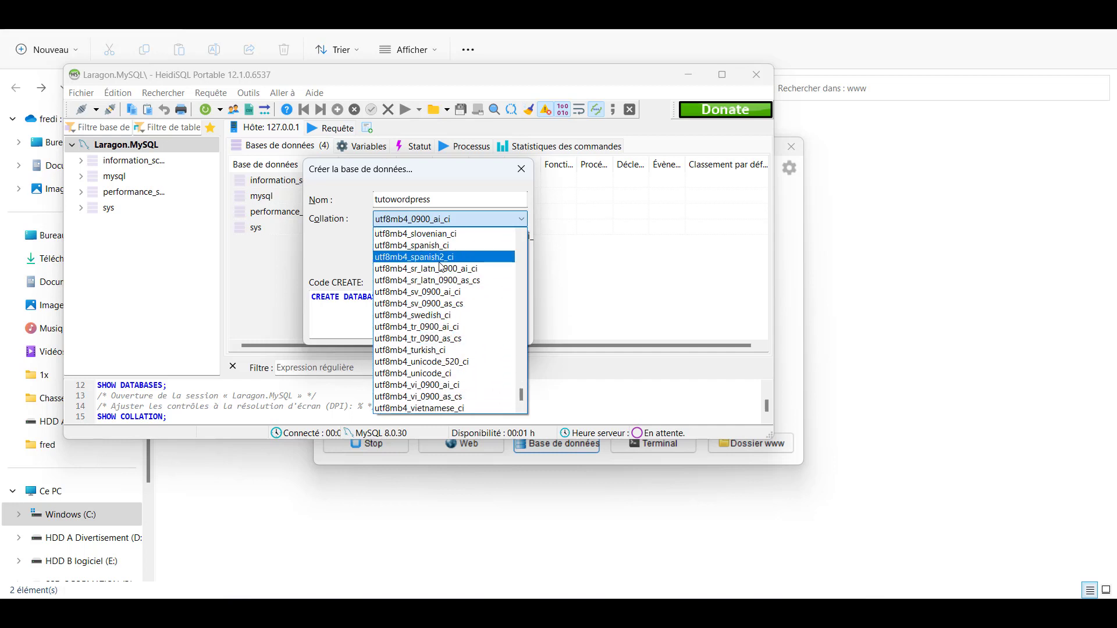
scroll(441, 319, down, 1)
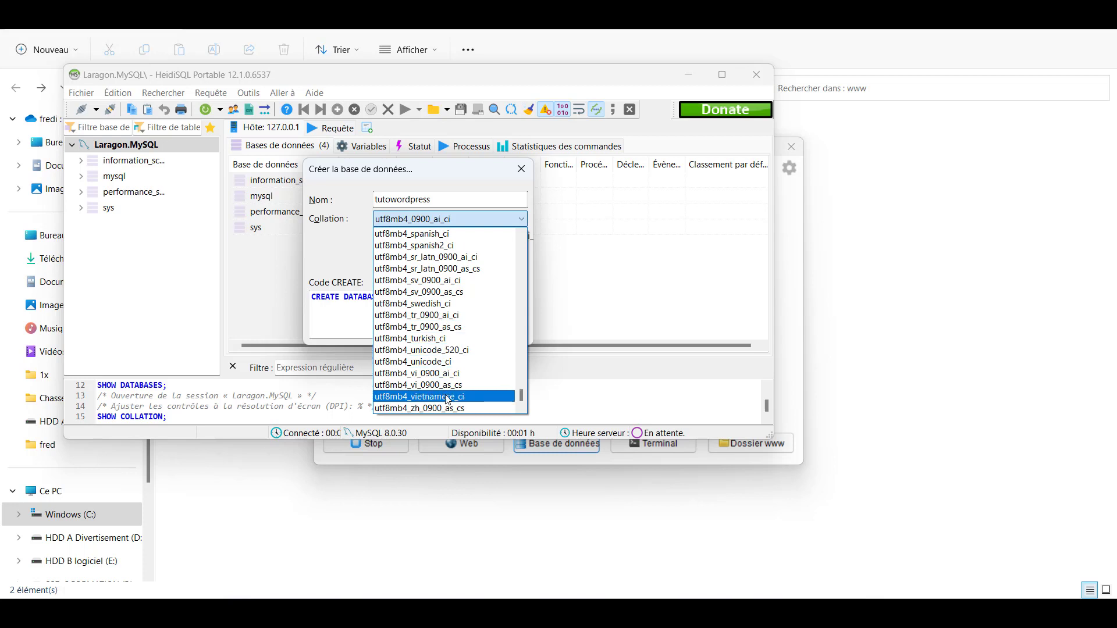
scroll(439, 343, up, 10)
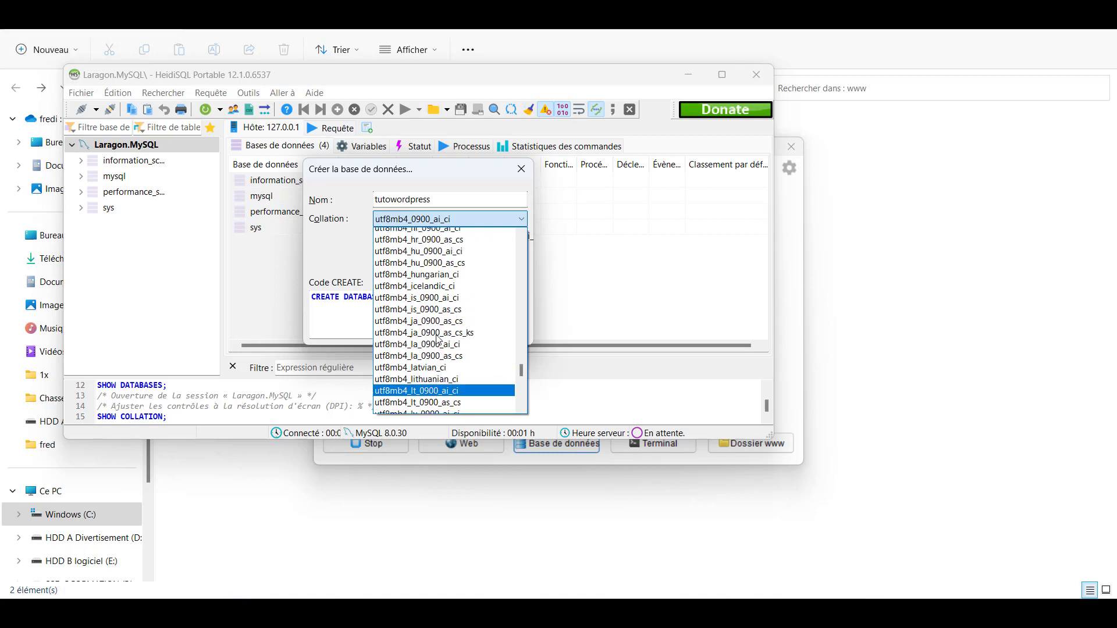
scroll(438, 338, up, 8)
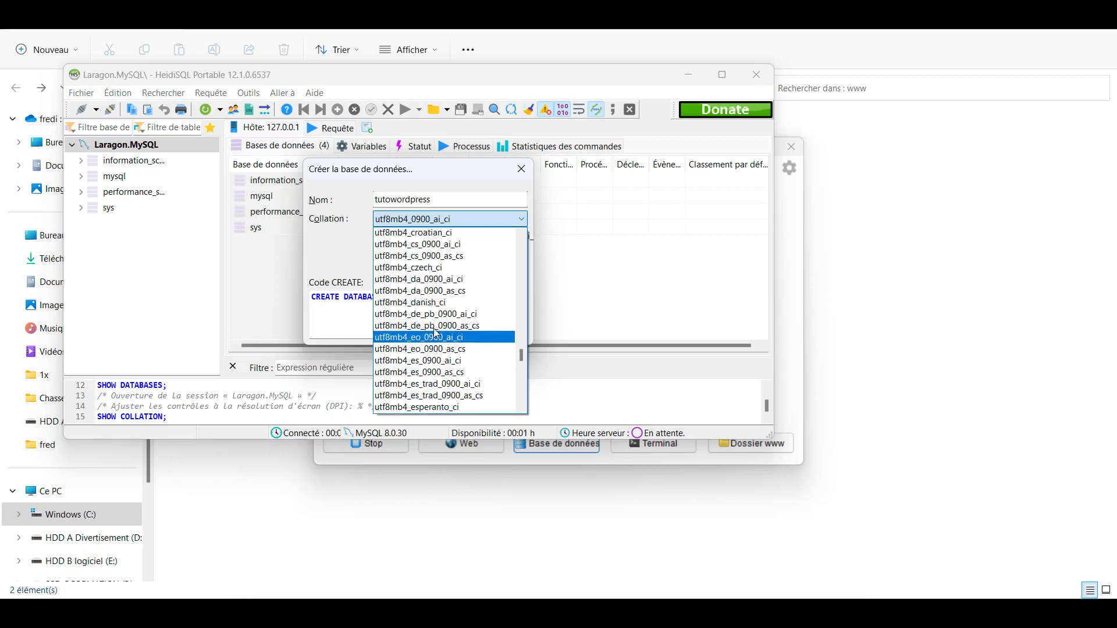
scroll(437, 333, up, 7)
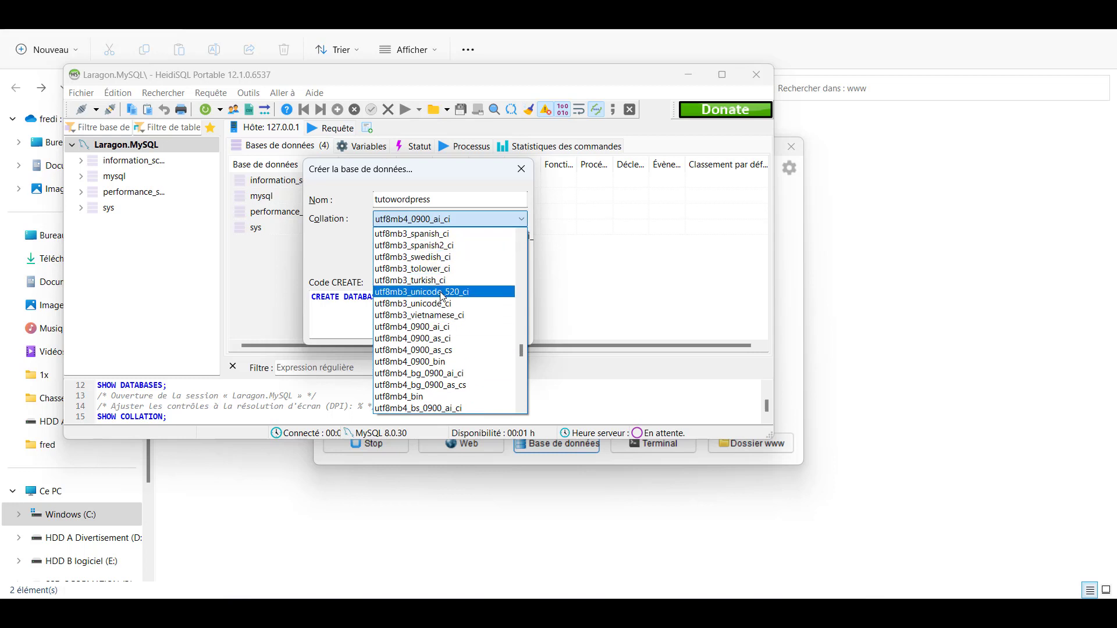
scroll(438, 291, up, 6)
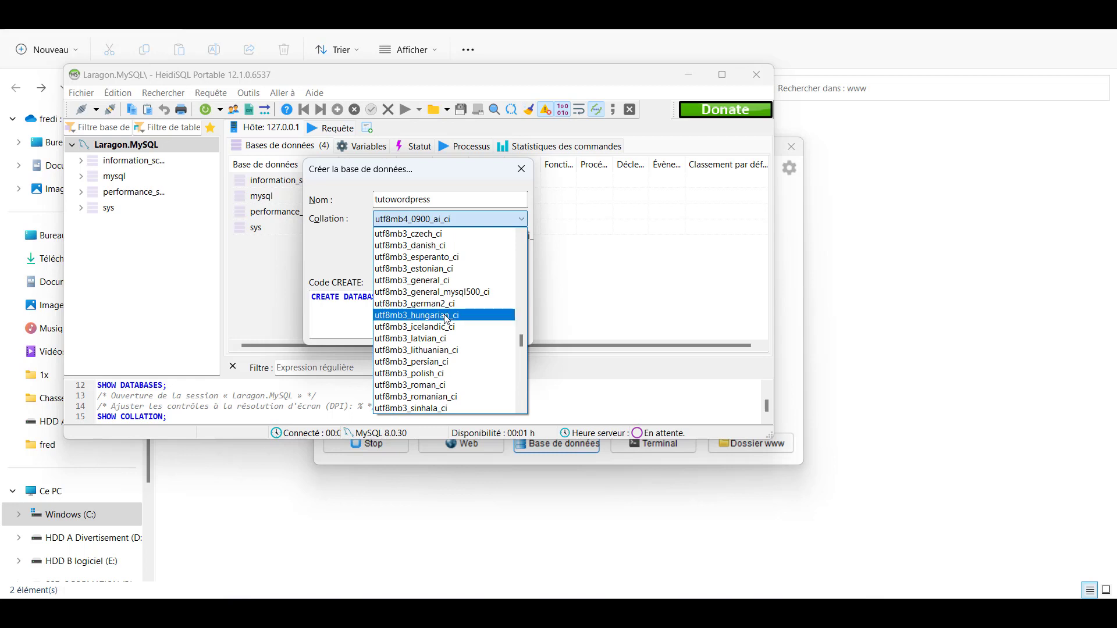
scroll(440, 286, up, 2)
scroll(439, 286, up, 2)
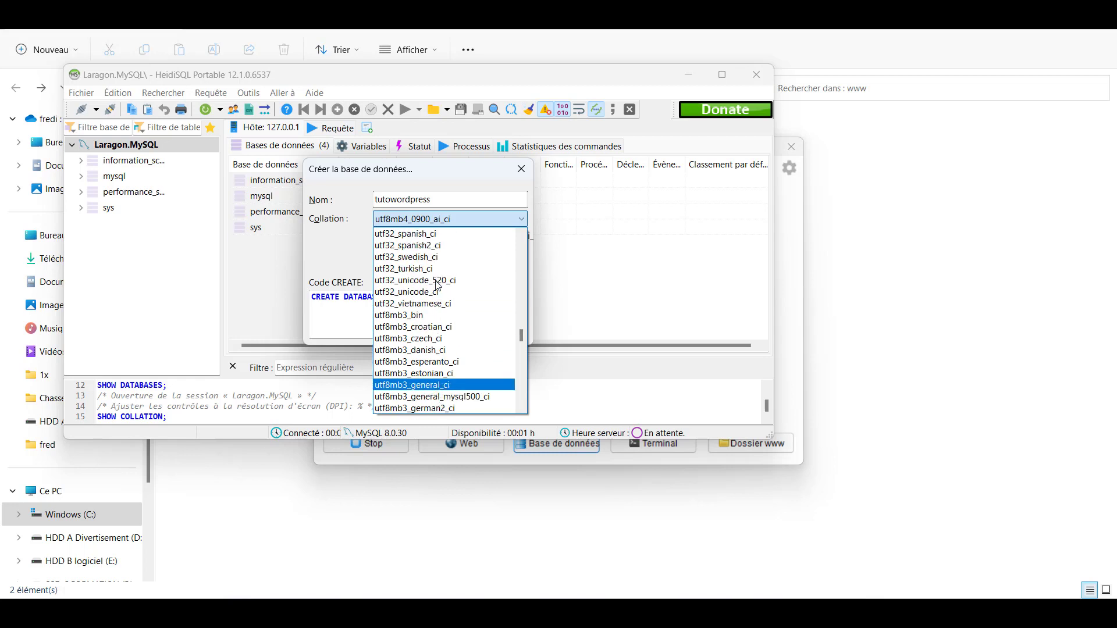
scroll(422, 330, up, 2)
scroll(422, 329, up, 3)
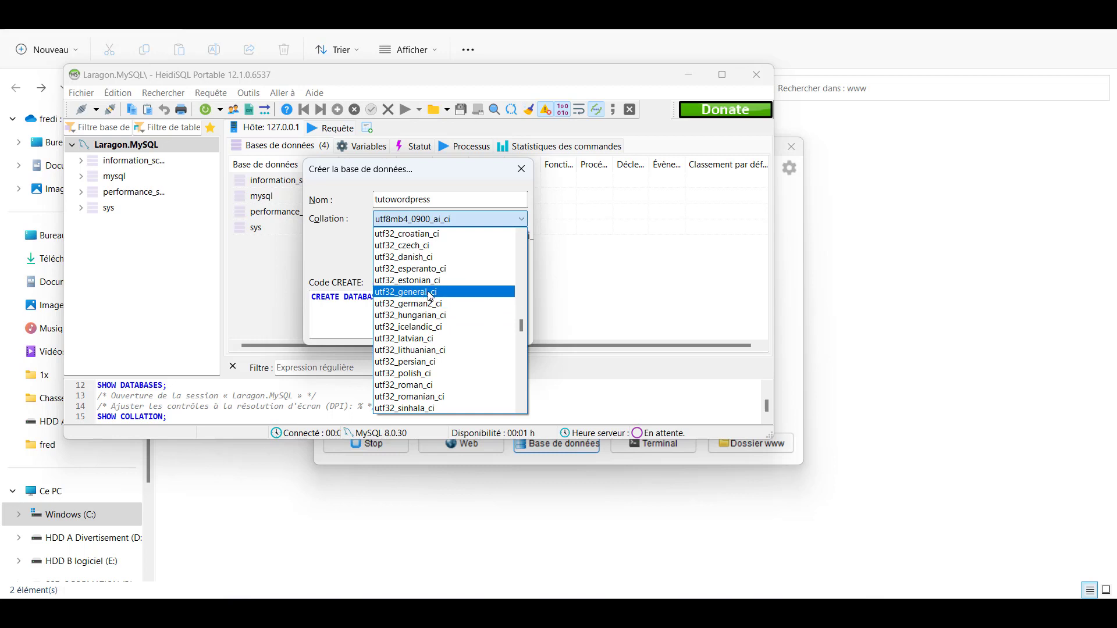
scroll(431, 296, up, 8)
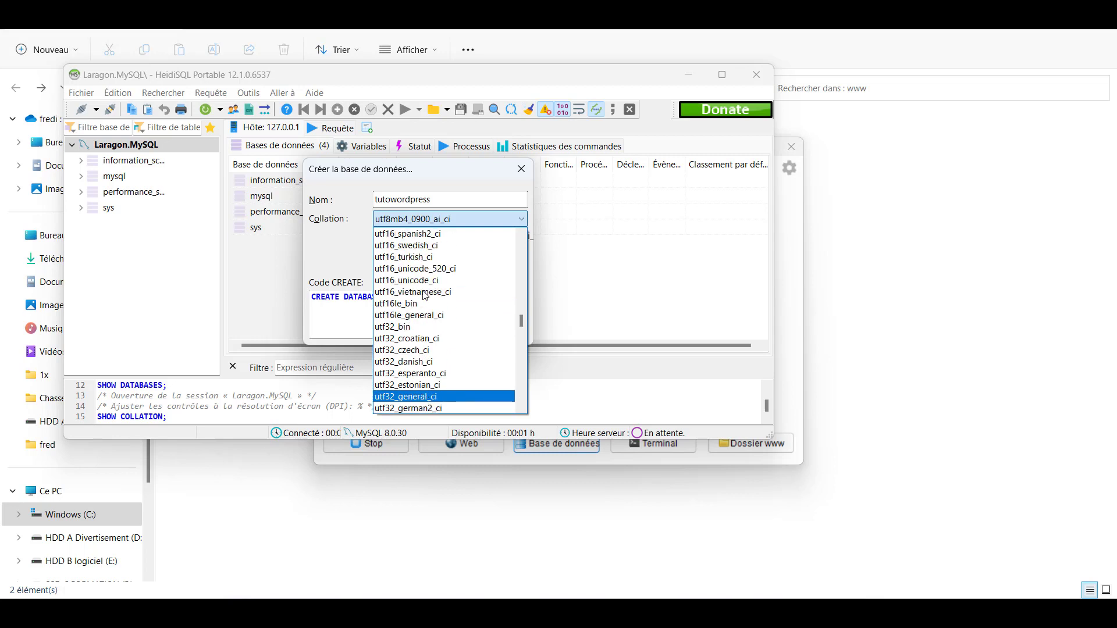
scroll(425, 296, up, 12)
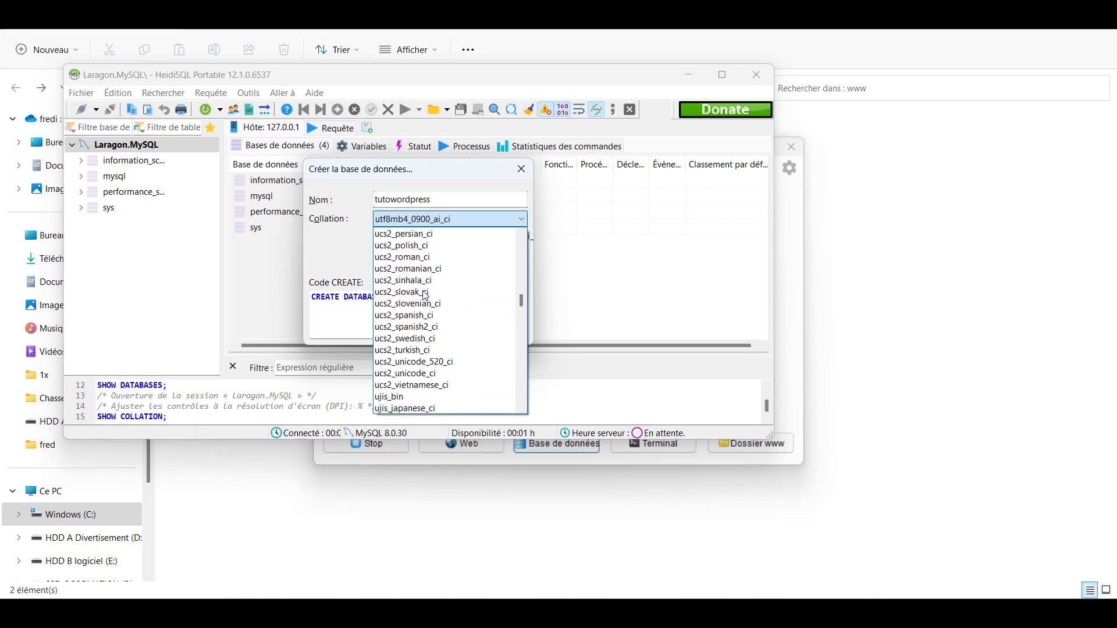
scroll(425, 296, down, 20)
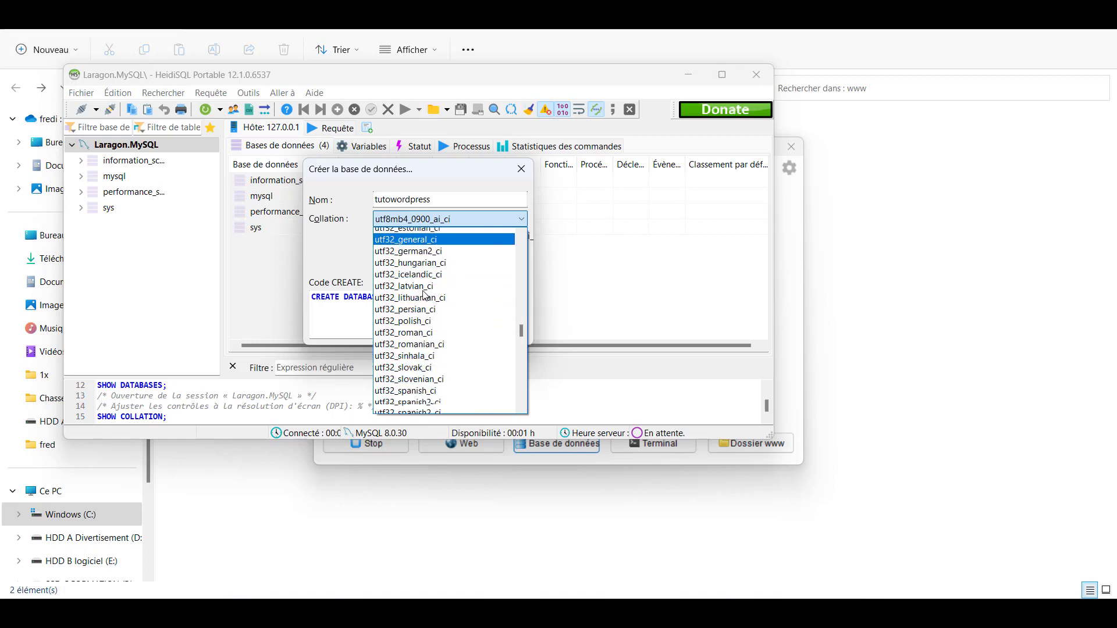
scroll(411, 296, down, 2)
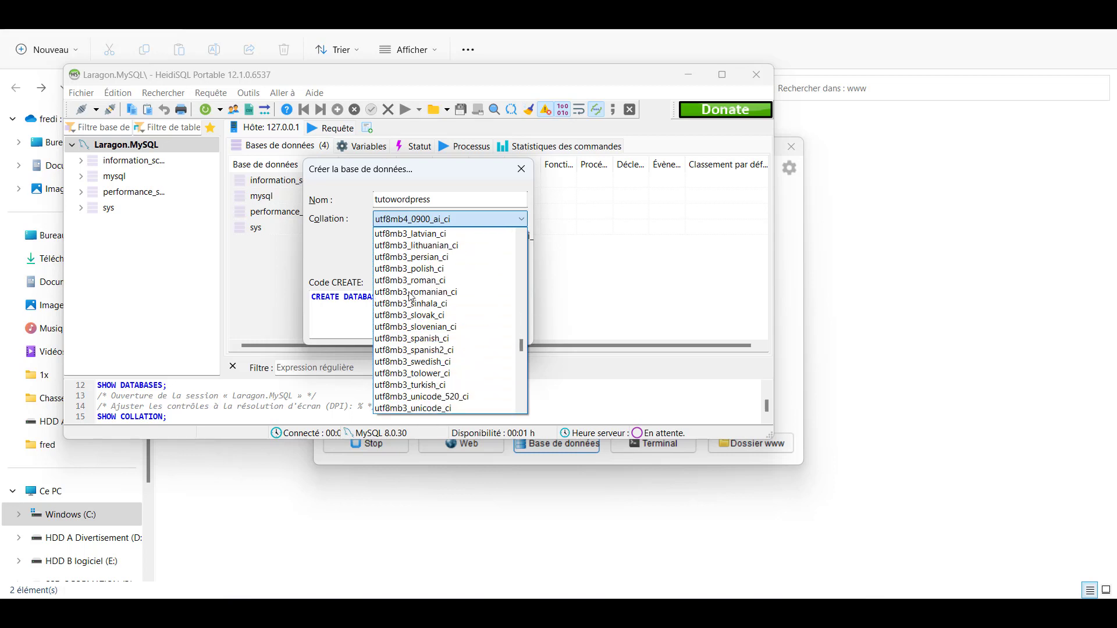
scroll(410, 296, up, 3)
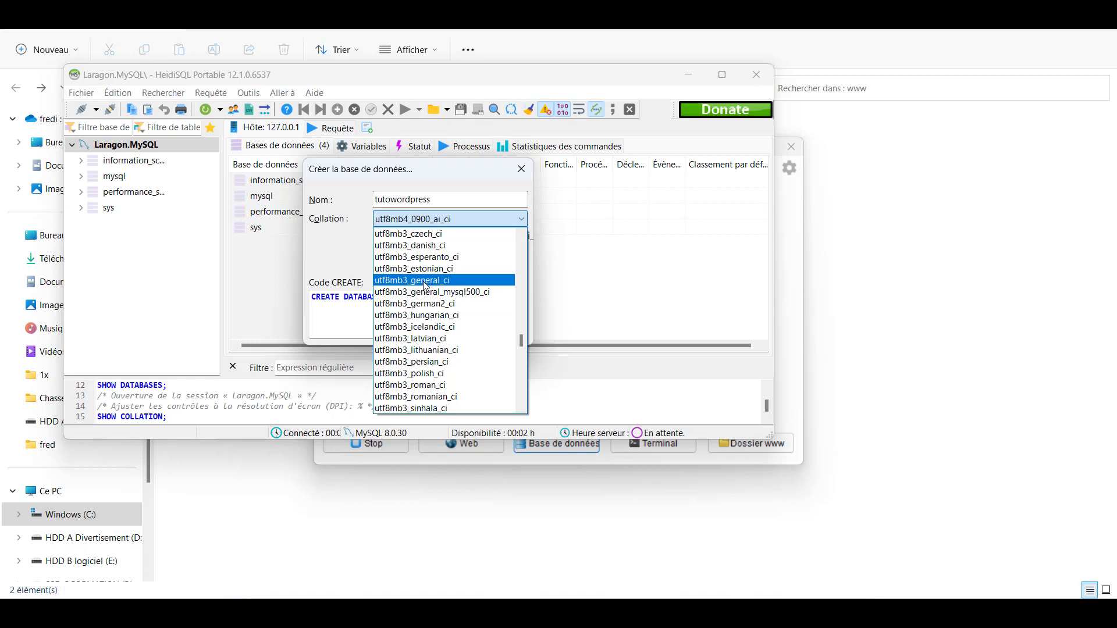
click(335, 251)
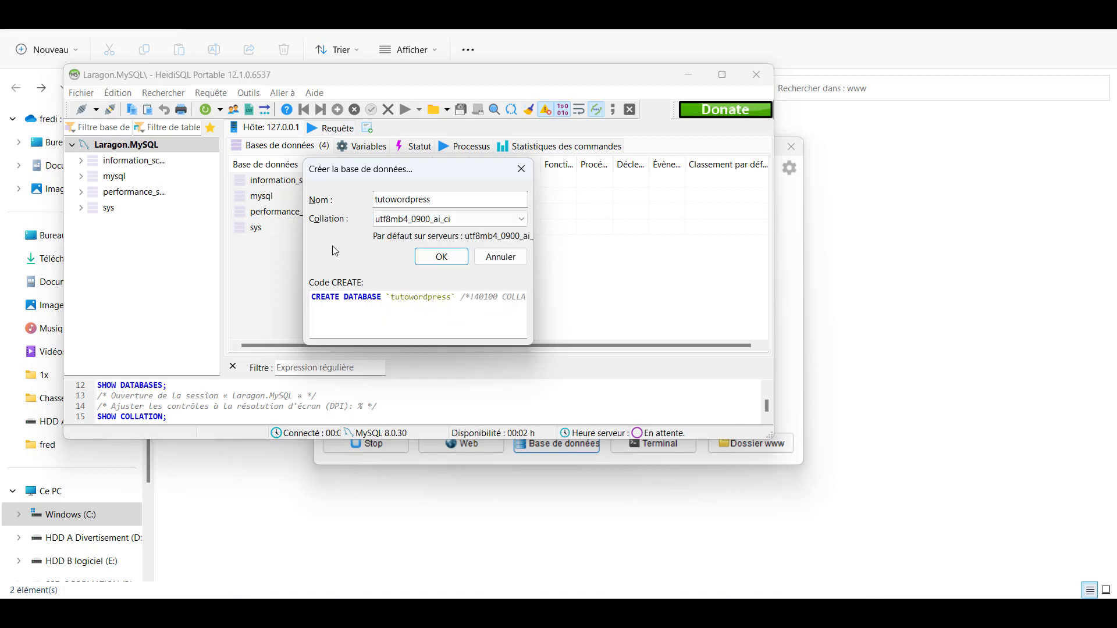
click(459, 262)
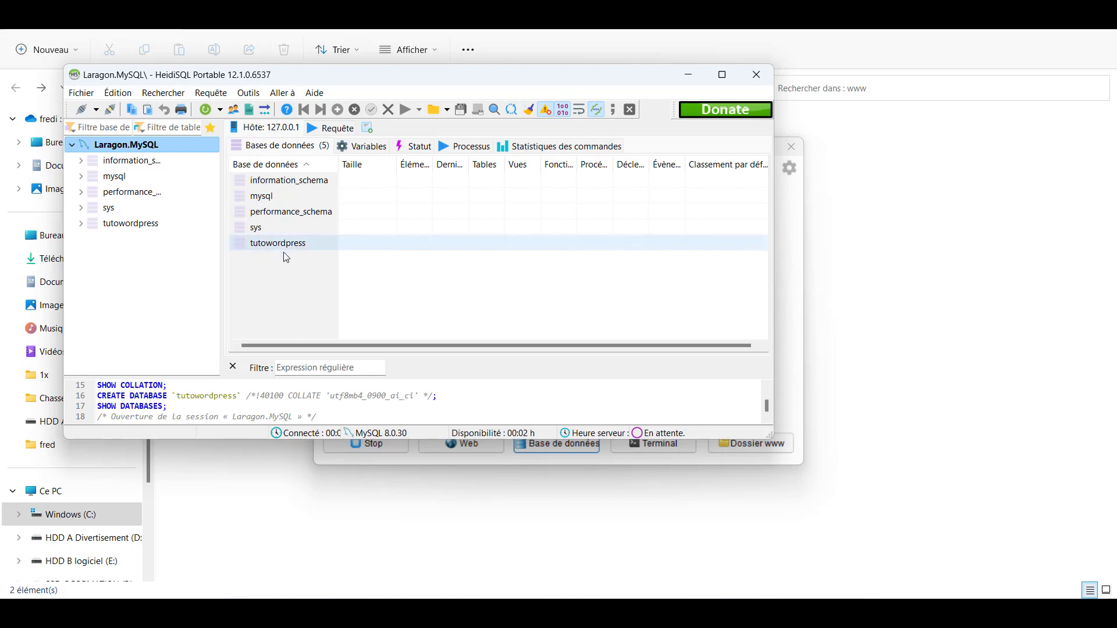
- Bring Laragon's control panel back in front of HeidiSQL
click(790, 247)
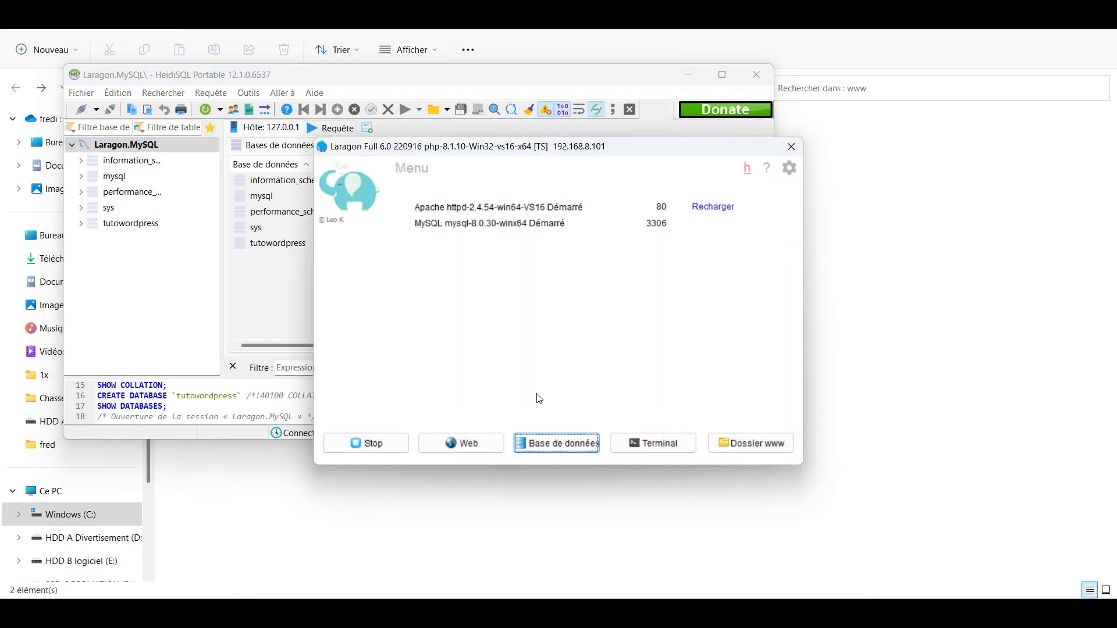
- Open and close Laragon's Preferences, then launch the tutowordpress site from the www menu
right_click(615, 234)
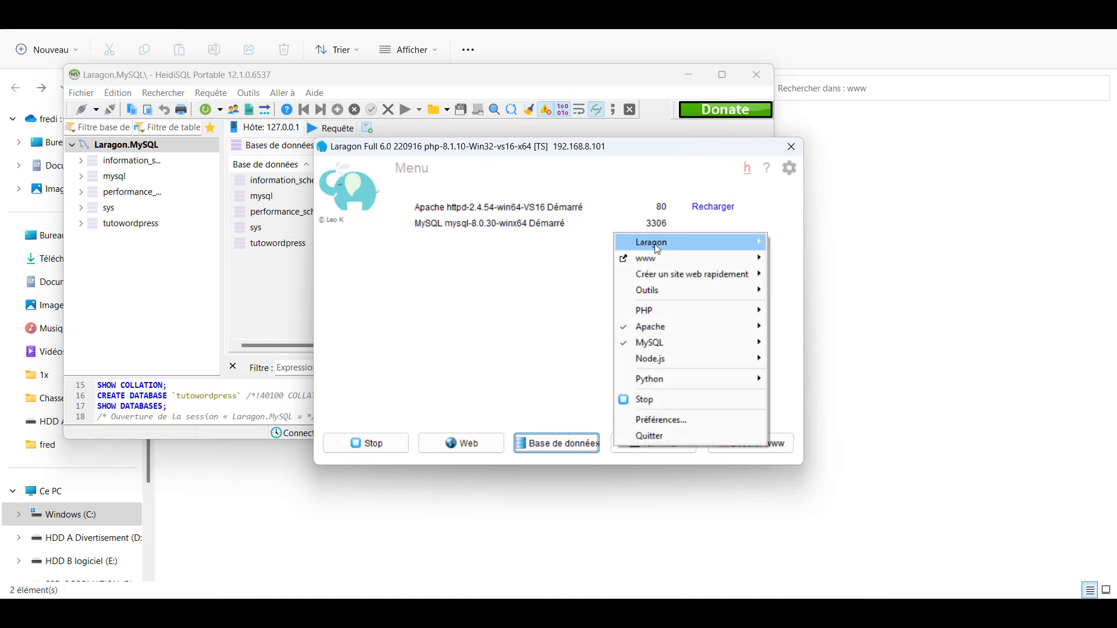
click(654, 421)
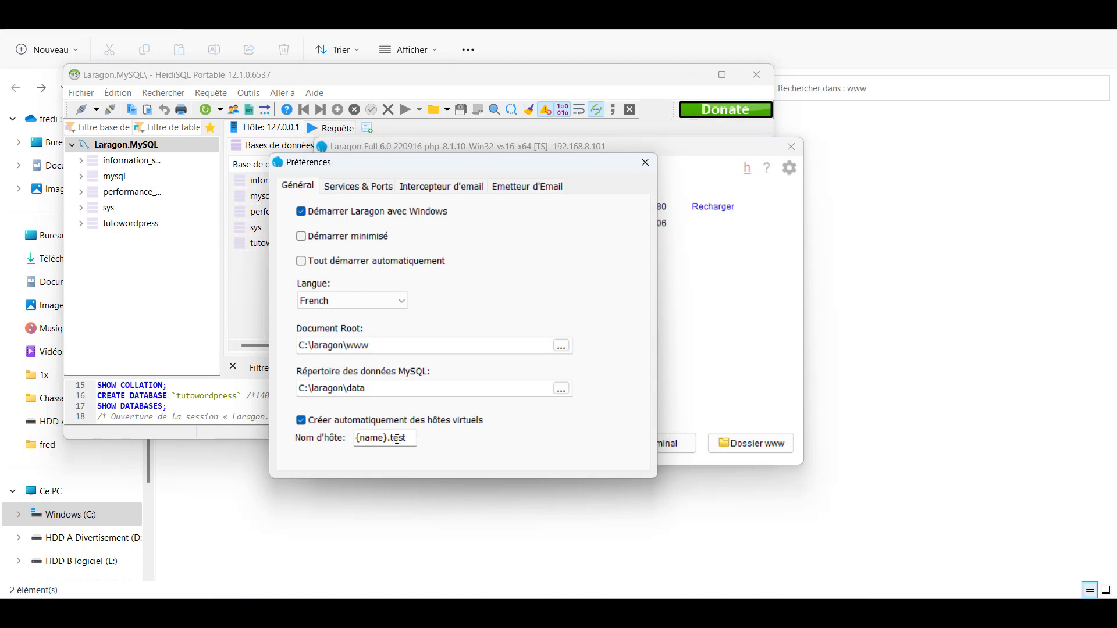
click(645, 162)
right_click(628, 289)
mouse_move(686, 321)
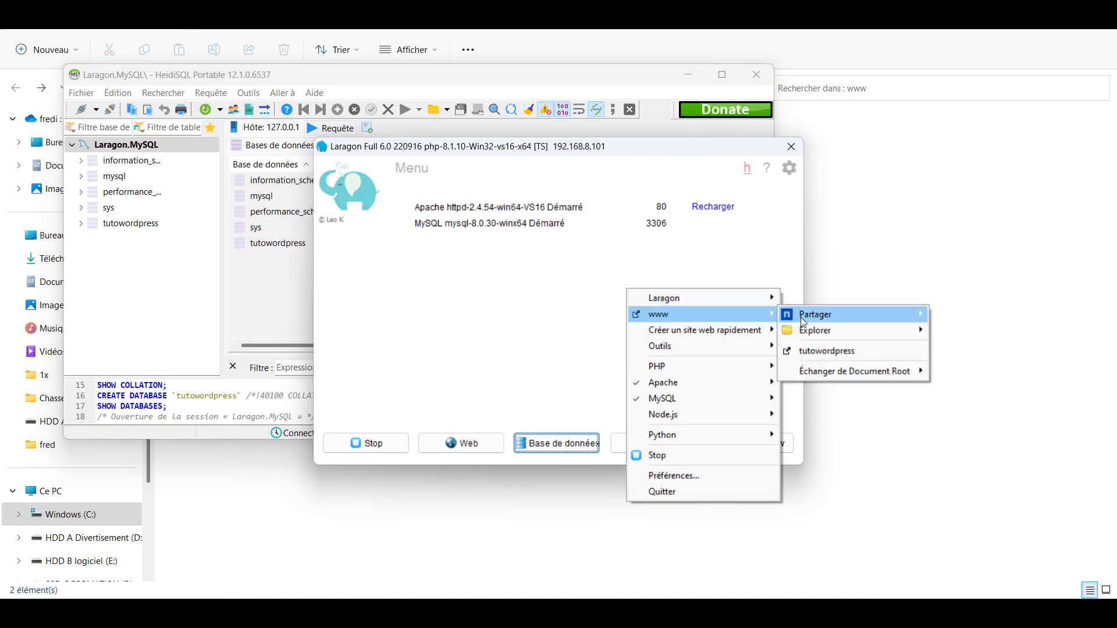
click(815, 351)
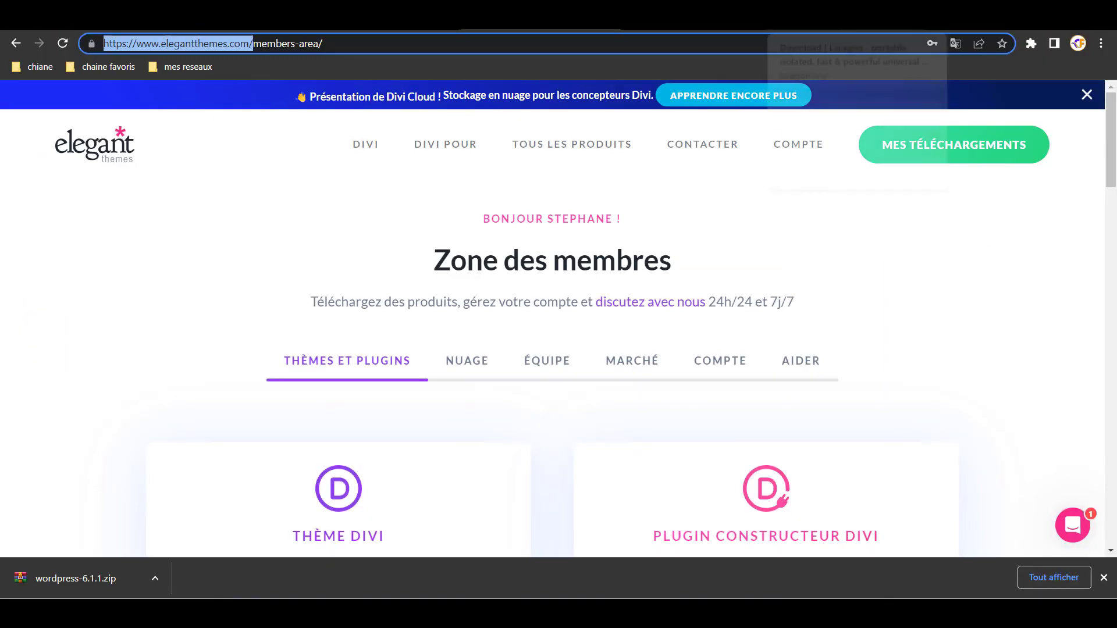
- Load the tutowordpress.test setup-config page in Chrome
click(844, 18)
click(675, 44)
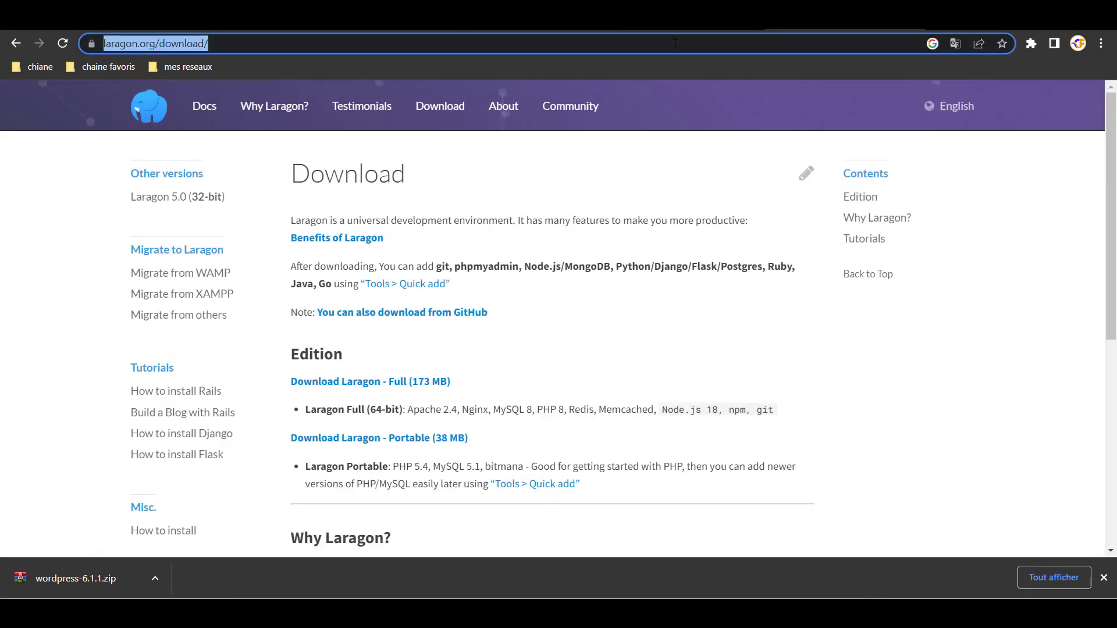
text(http://tutowordpress.test/wp-admin/setup-config.php)
key(Return)
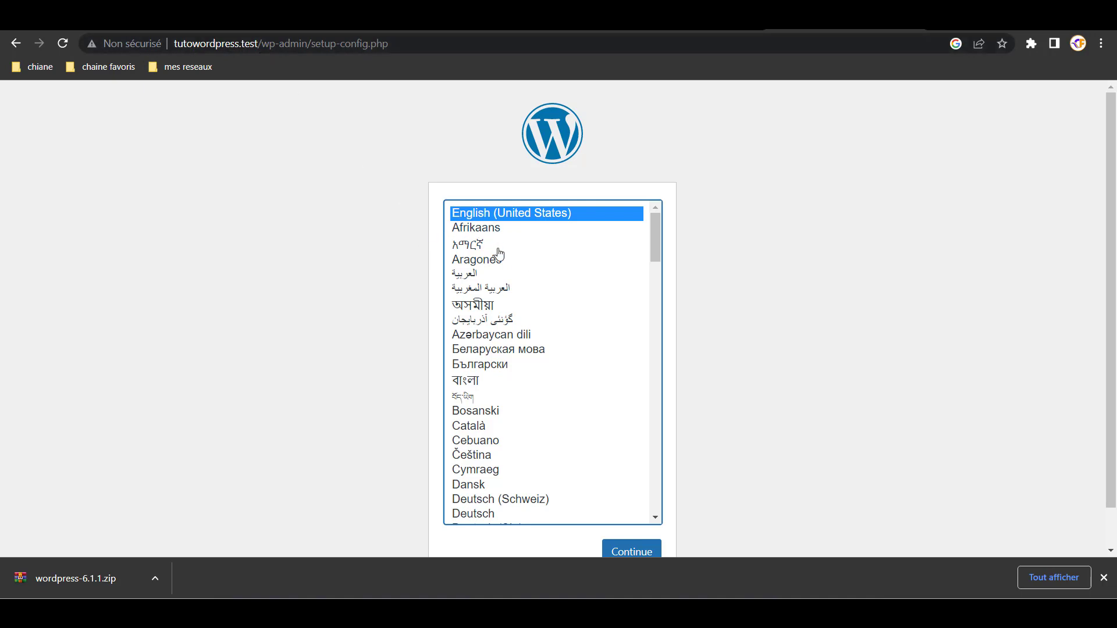
- Choose Français as the installation language and continue
scroll(516, 391, down, 3)
scroll(516, 391, down, 3)
scroll(514, 386, up, 6)
key(f)
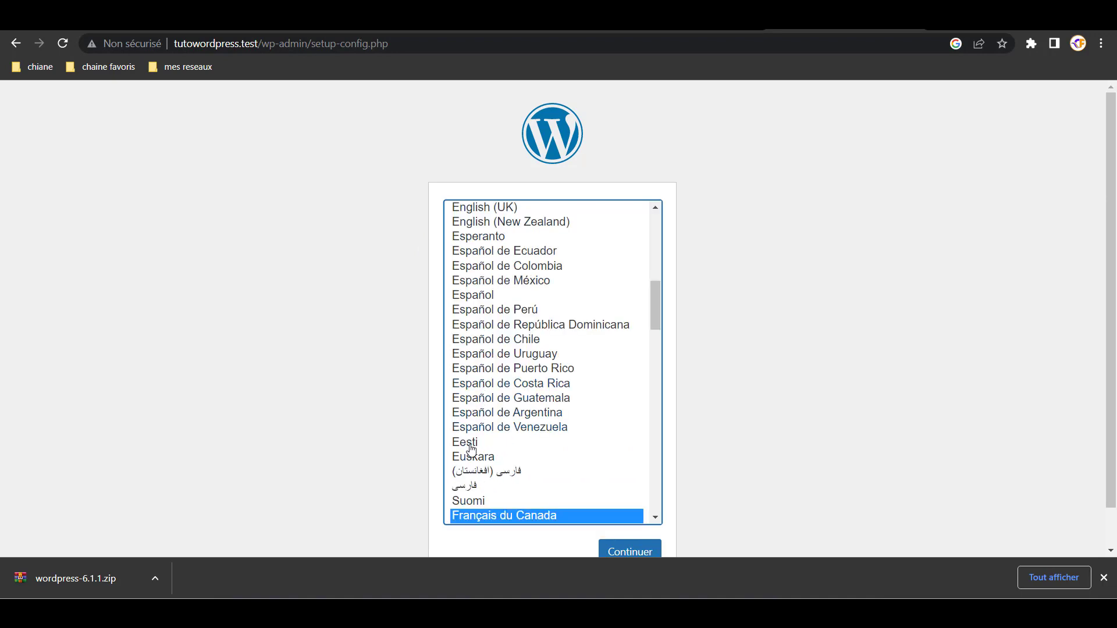
scroll(489, 451, down, 3)
click(481, 313)
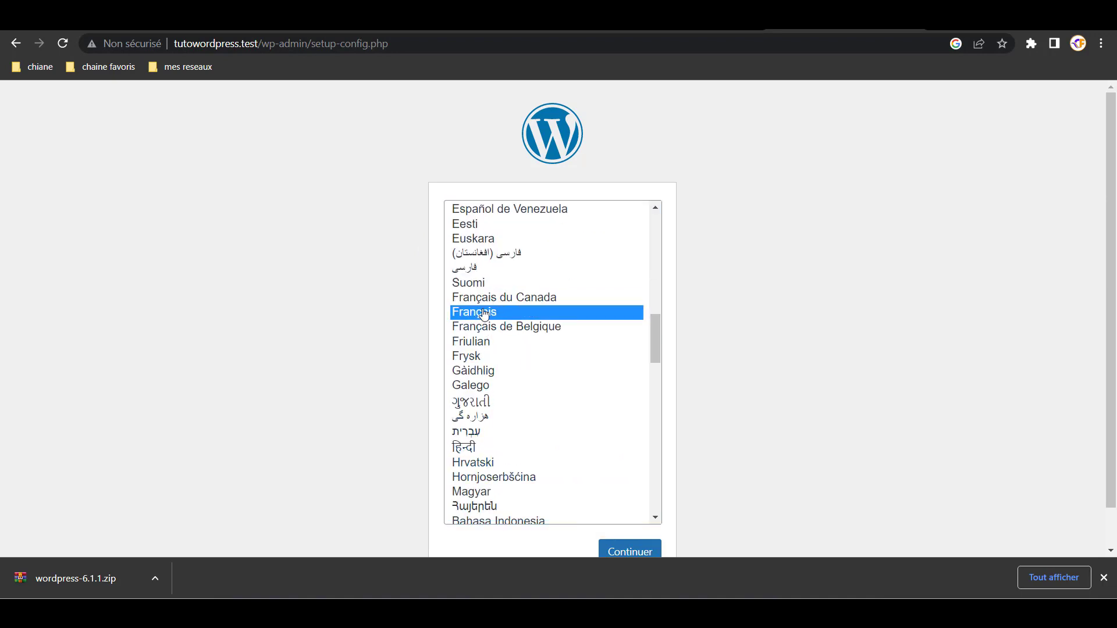
click(630, 552)
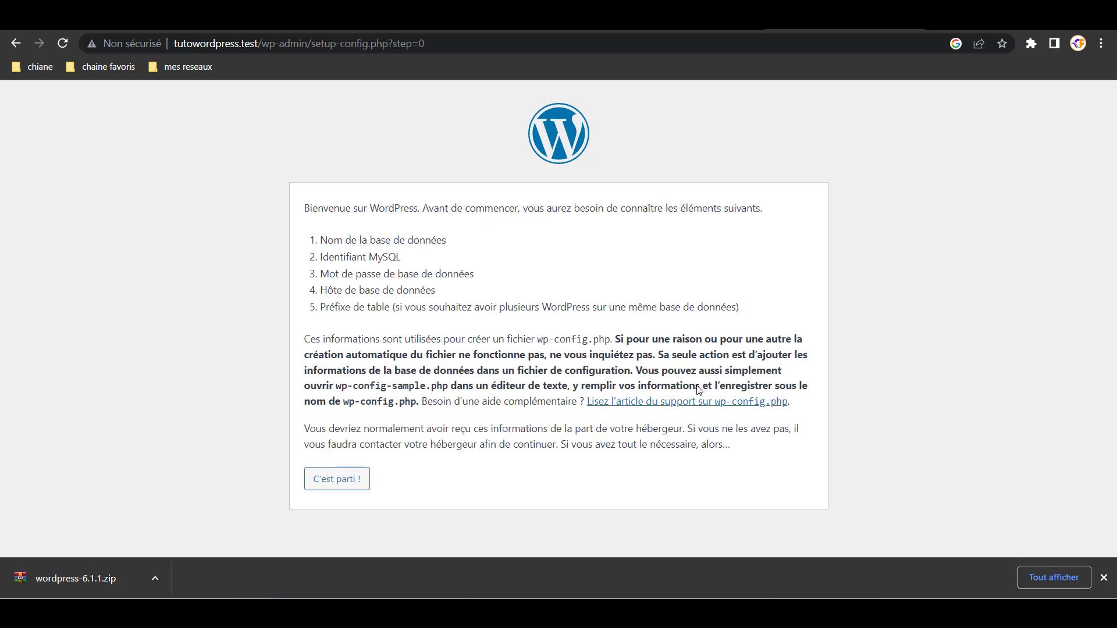
- Submit database name tutowordpress, user root and an empty password to WordPress setup
click(336, 480)
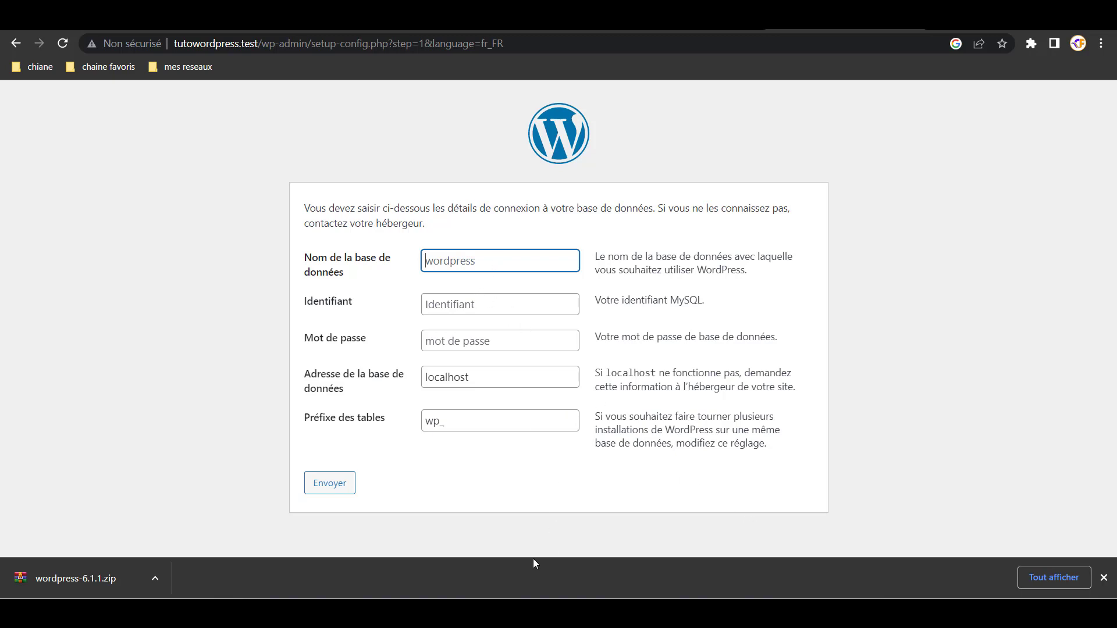
key(alt+Tab)
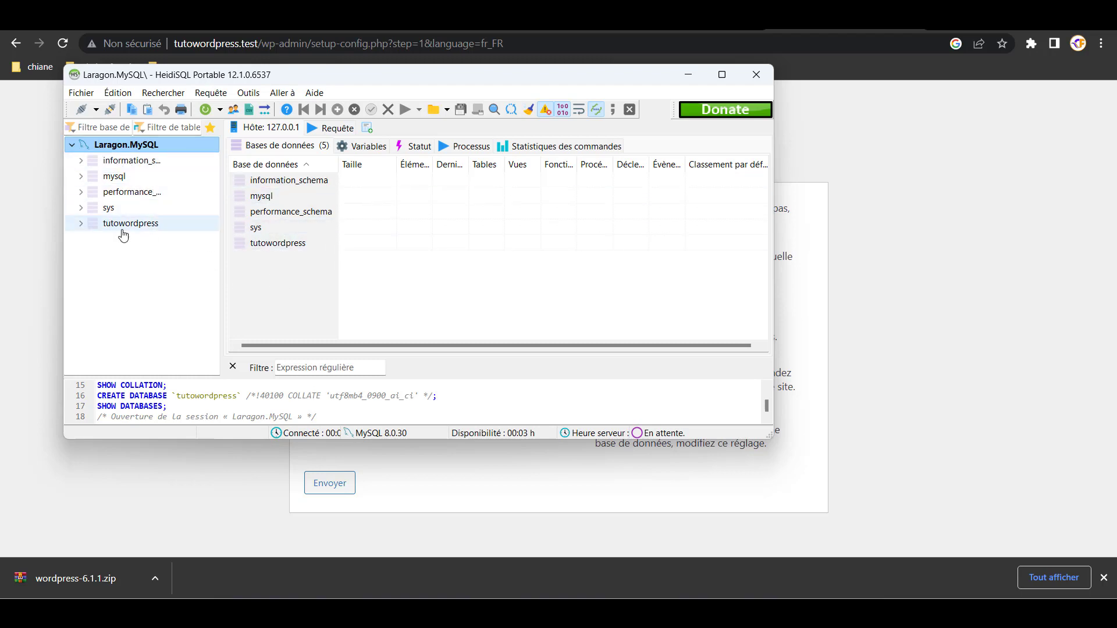
click(559, 481)
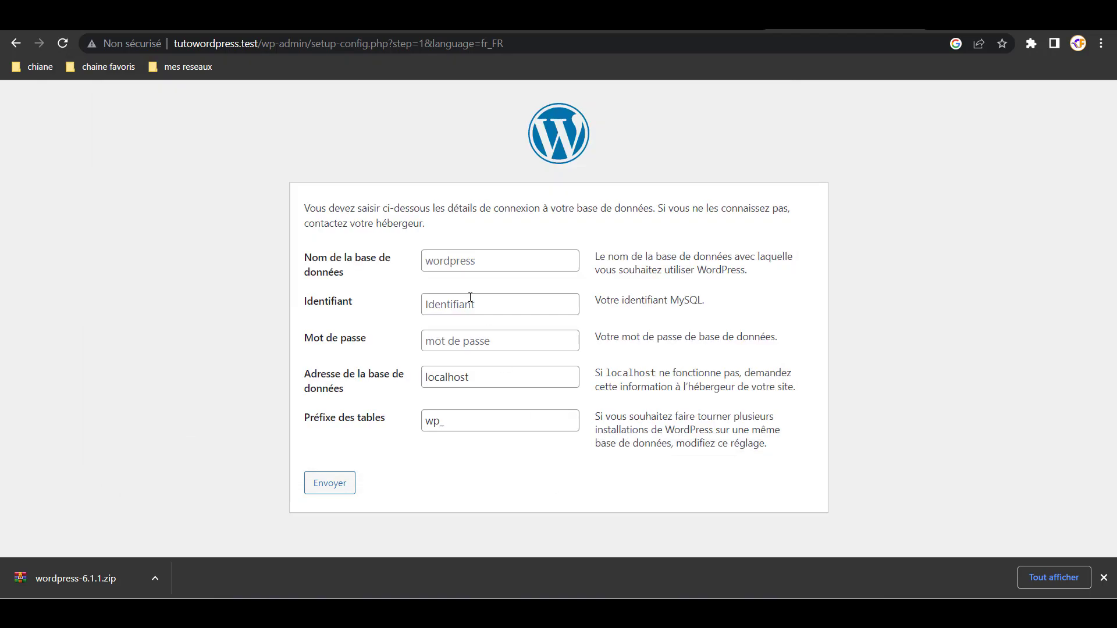
click(470, 261)
text(tu)
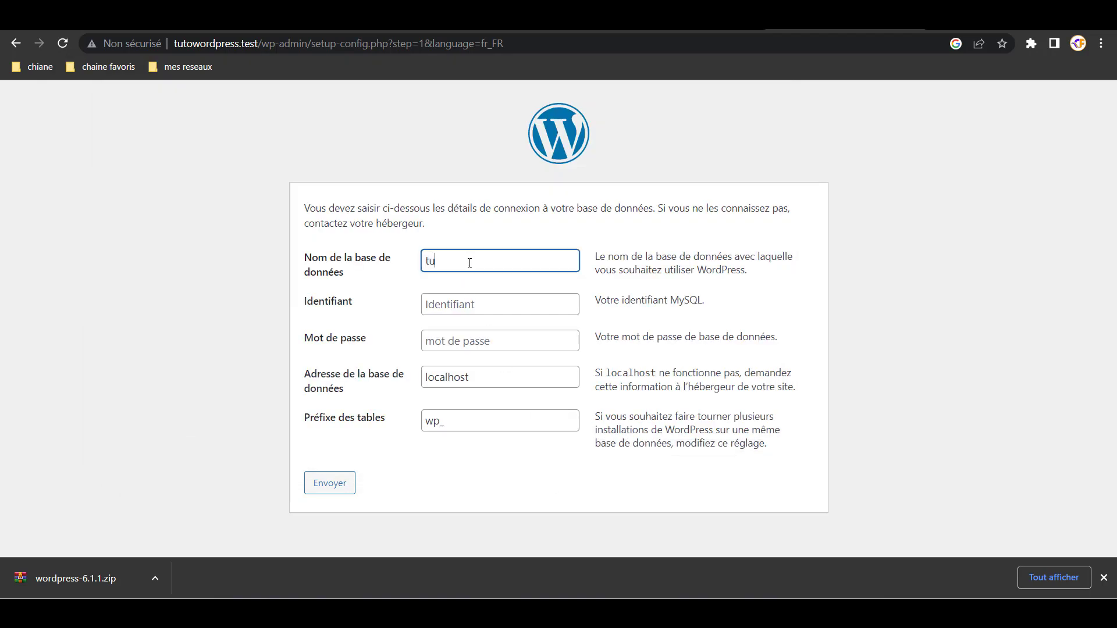
text(towordpress)
click(479, 305)
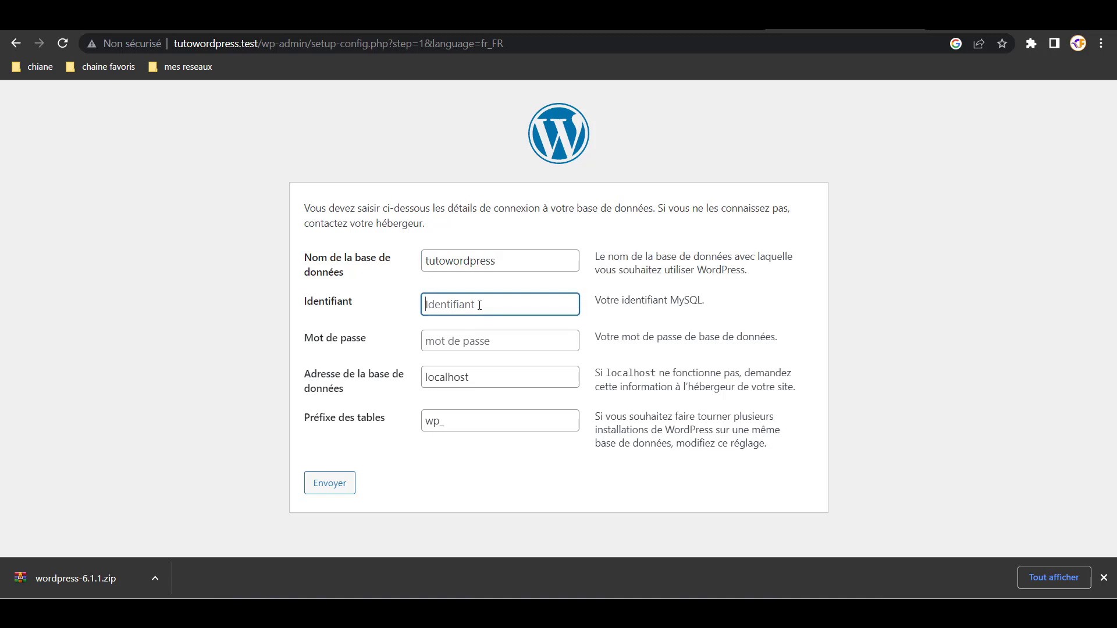
text(root)
click(452, 343)
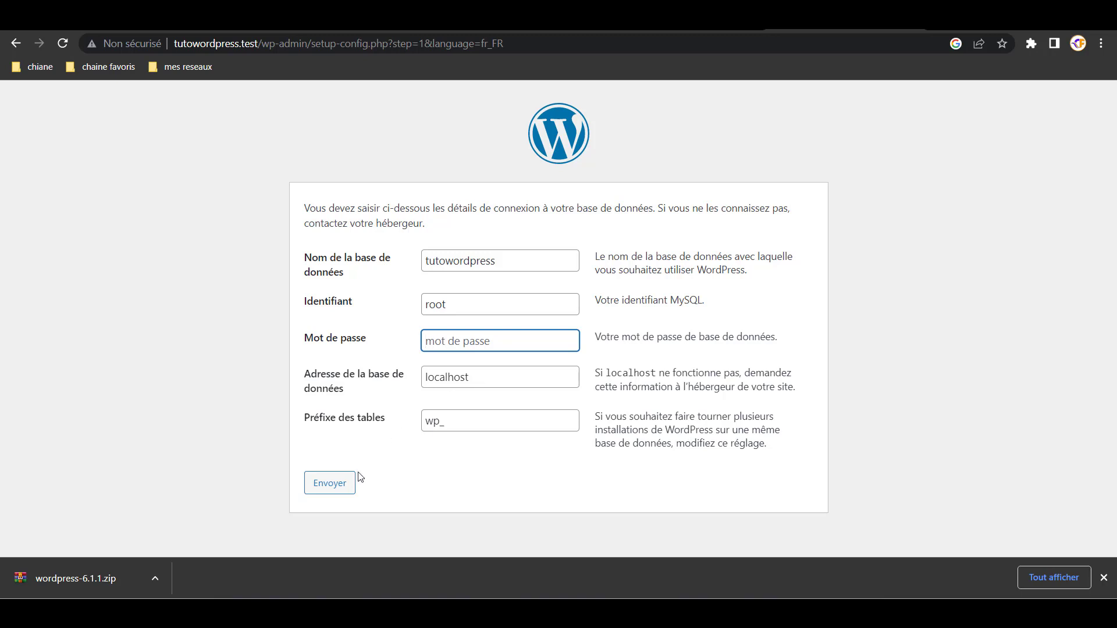
click(328, 486)
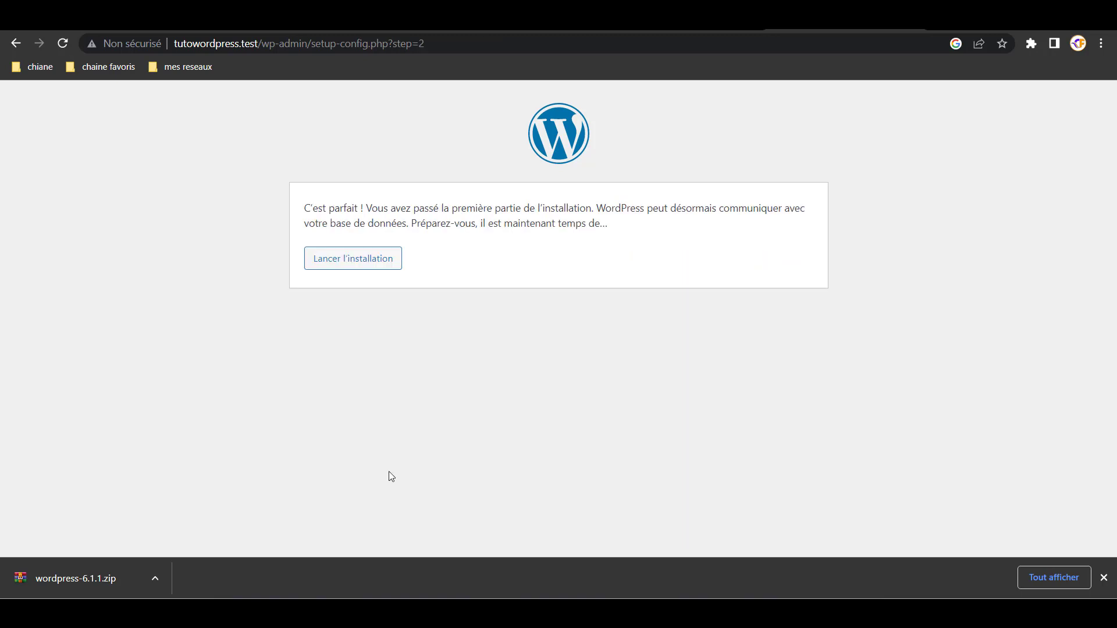
- Launch the WordPress installation and enter 'Tuto Divi' as the site title
click(374, 260)
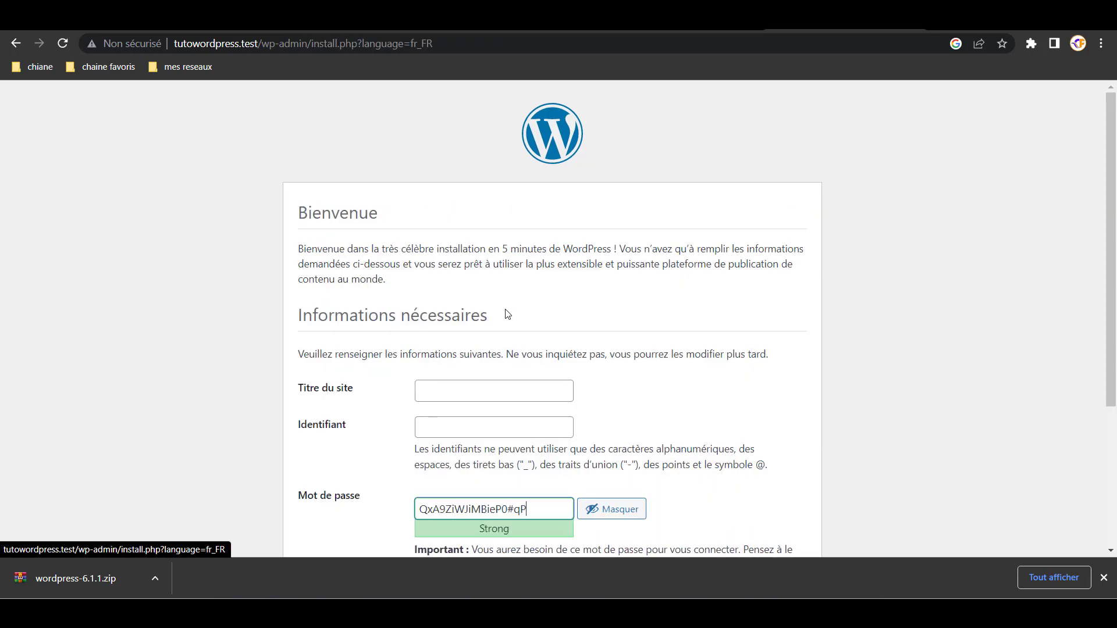
scroll(564, 335, down, 3)
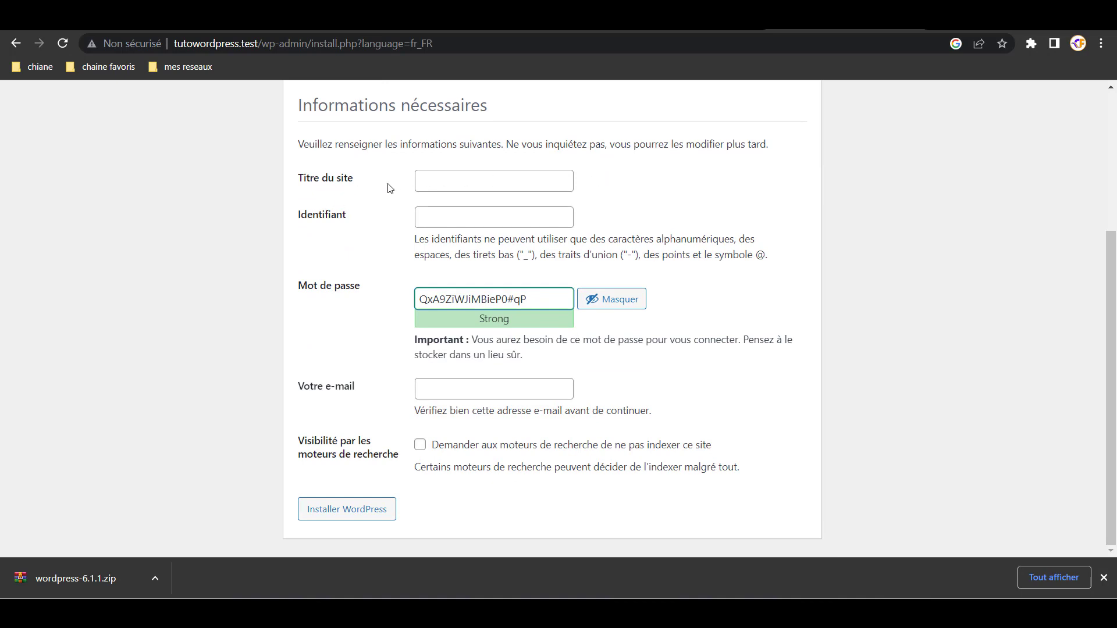
click(444, 184)
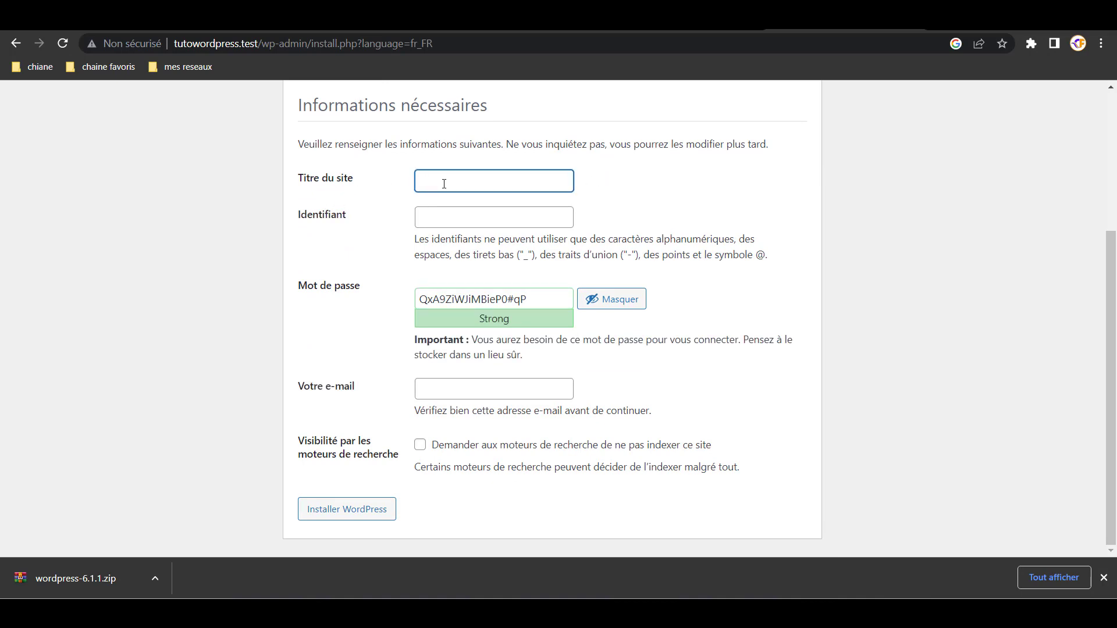
text(Tuto Divi)
- Enter username admin, a confirmed weak password and an incomplete e-mail, then submit the install form
click(433, 219)
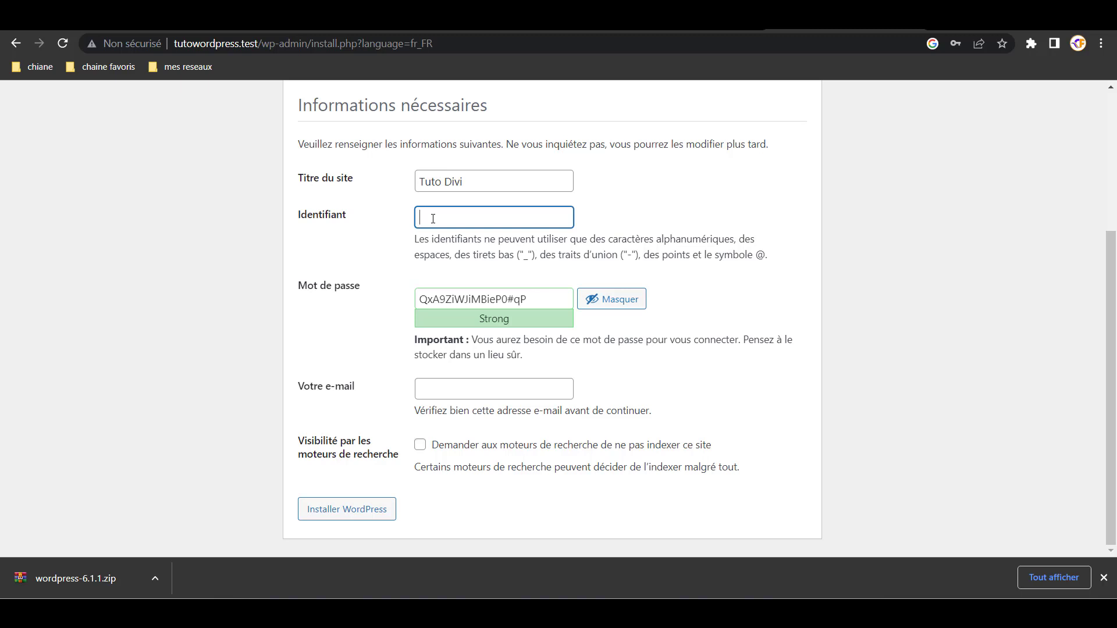
text(admin)
click(536, 295)
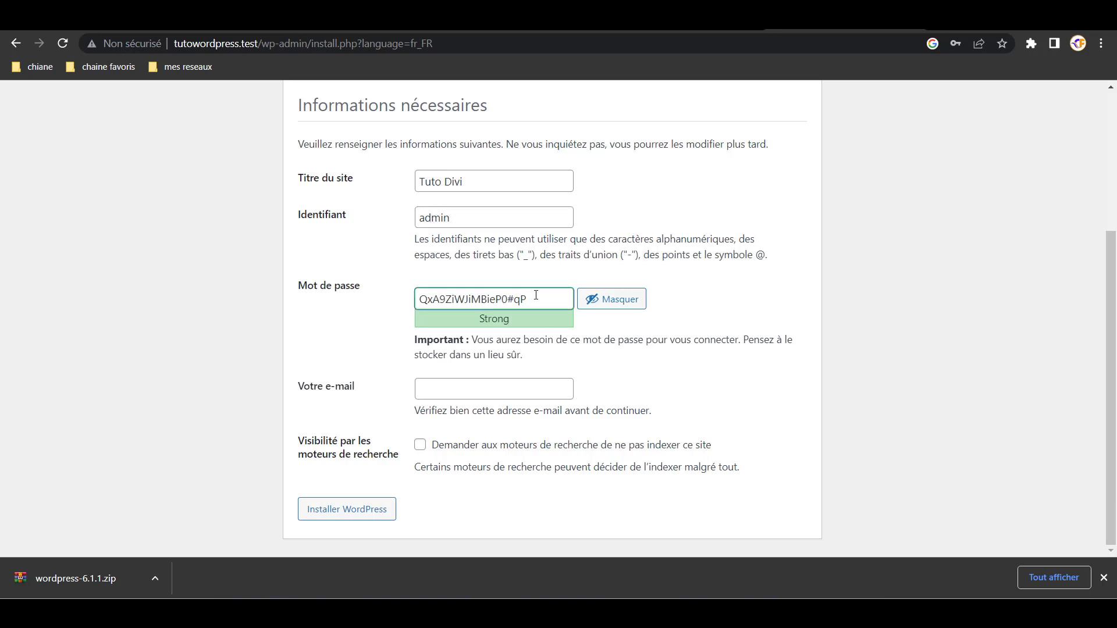
key(BackSpace)
key(BackSpace)
key(BackSpace)
key(BackSpace)
key(BackSpace)
key(BackSpace)
key(BackSpace)
key(BackSpace)
key(BackSpace)
key(BackSpace)
key(BackSpace)
key(BackSpace)
key(BackSpace)
key(BackSpace)
key(BackSpace)
key(BackSpace)
key(BackSpace)
key(BackSpace)
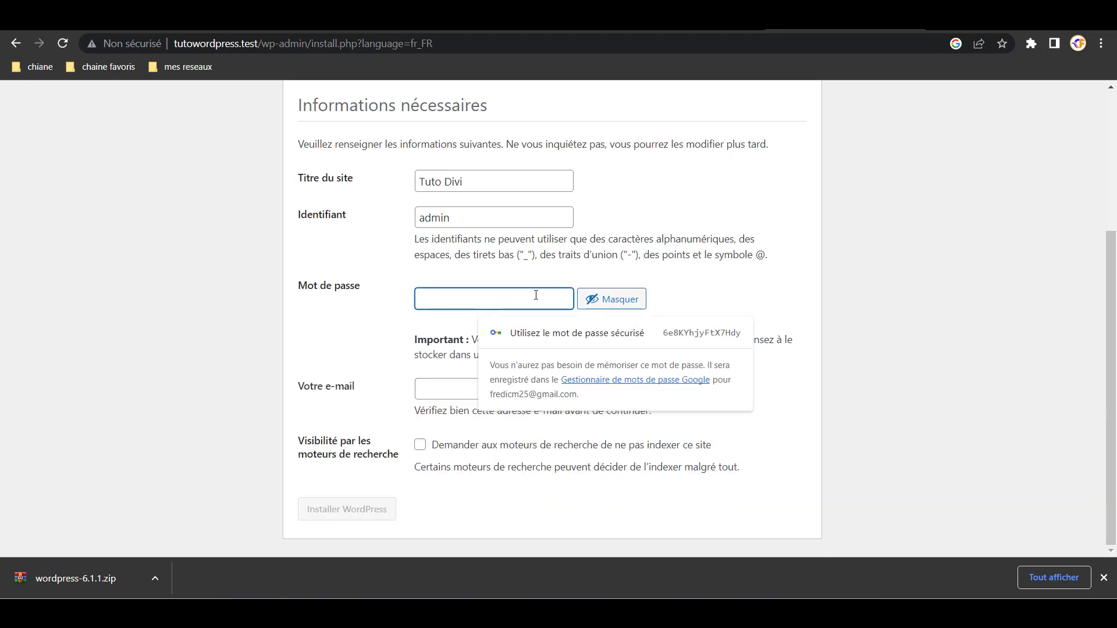
text(admin)
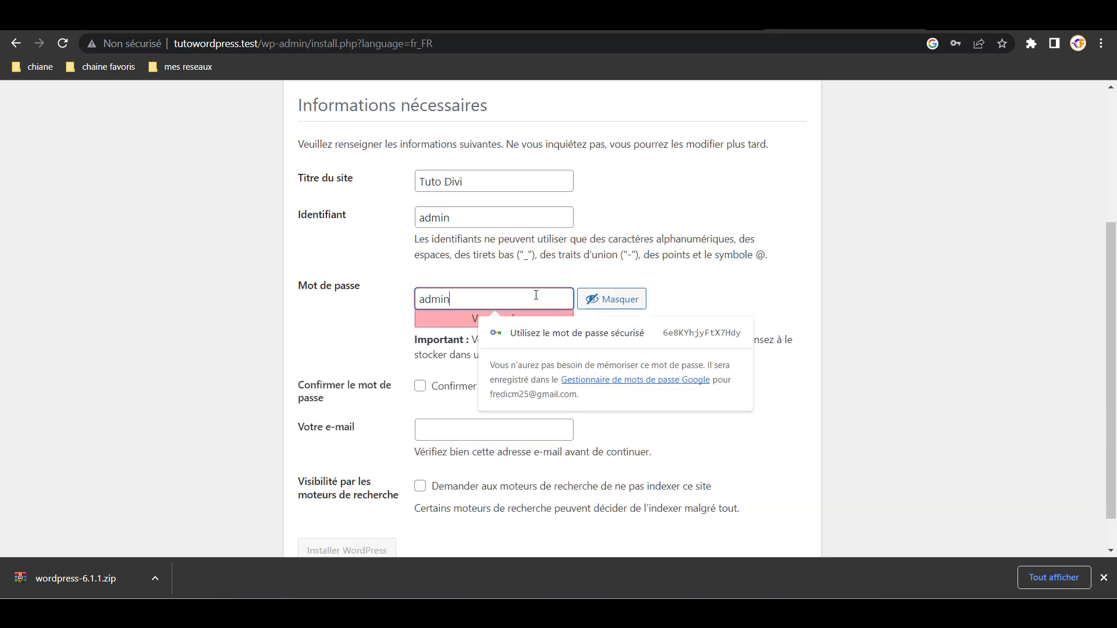
click(363, 317)
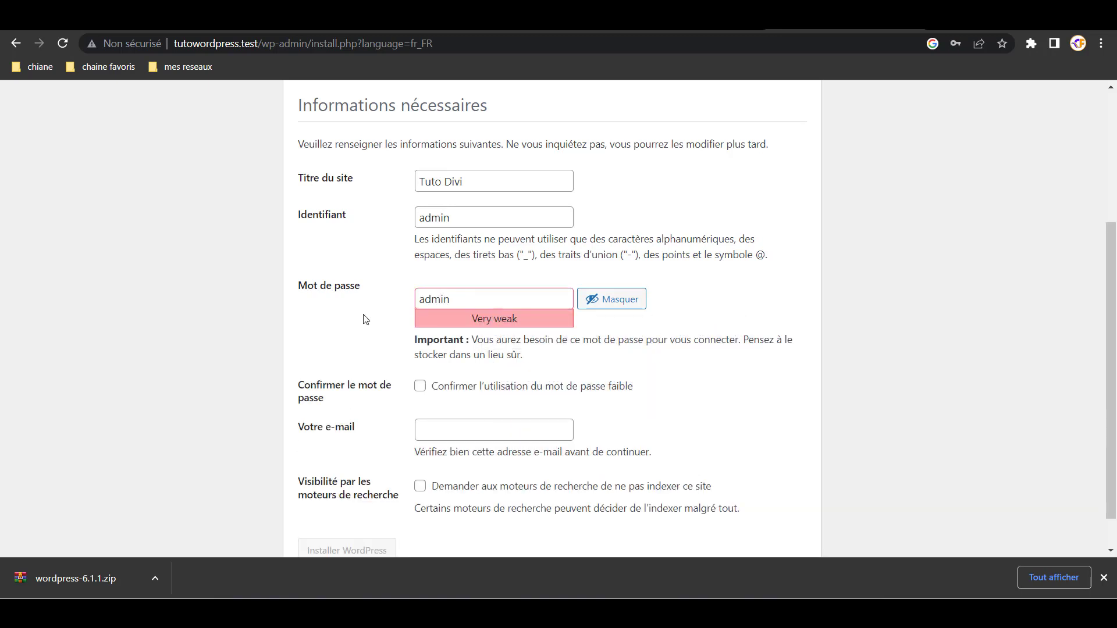
click(420, 386)
click(448, 428)
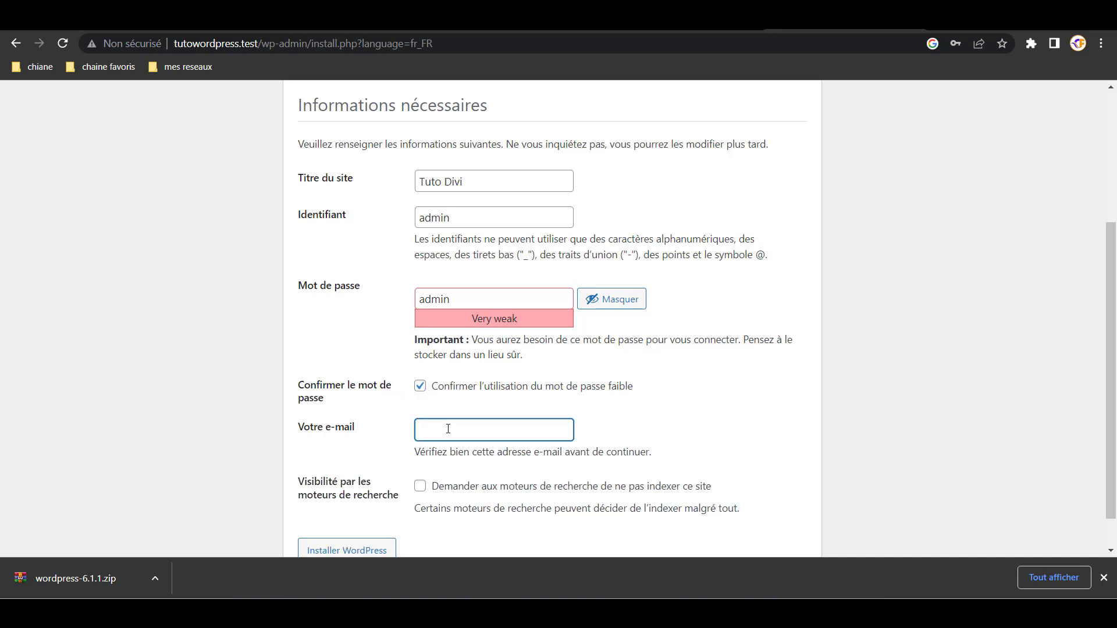
text(admin)
scroll(576, 402, down, 1)
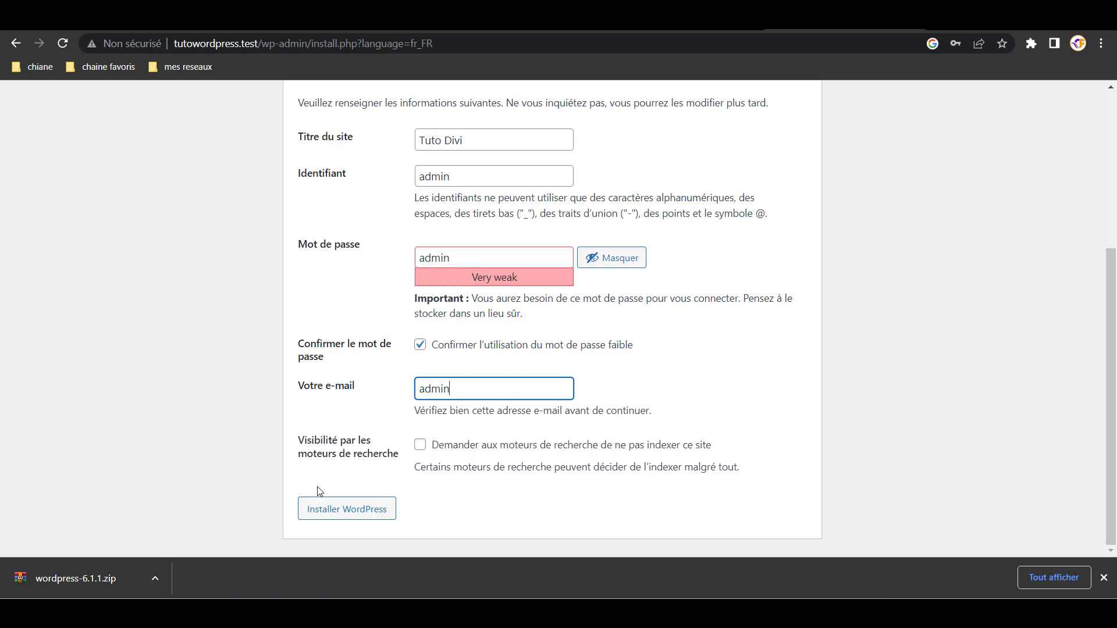
click(367, 512)
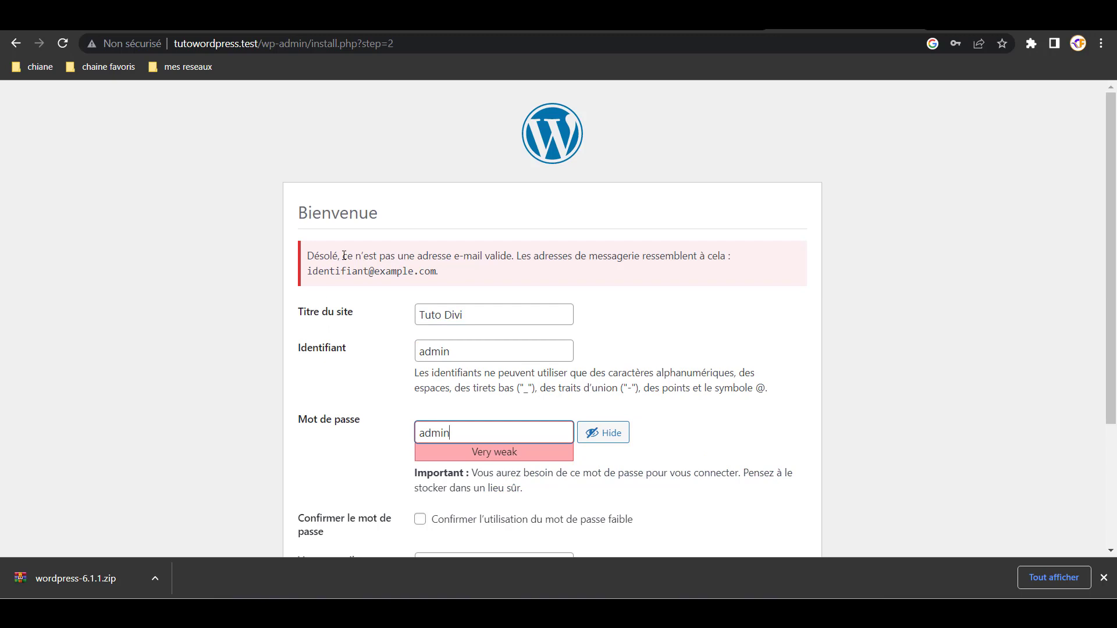
scroll(551, 277, down, 3)
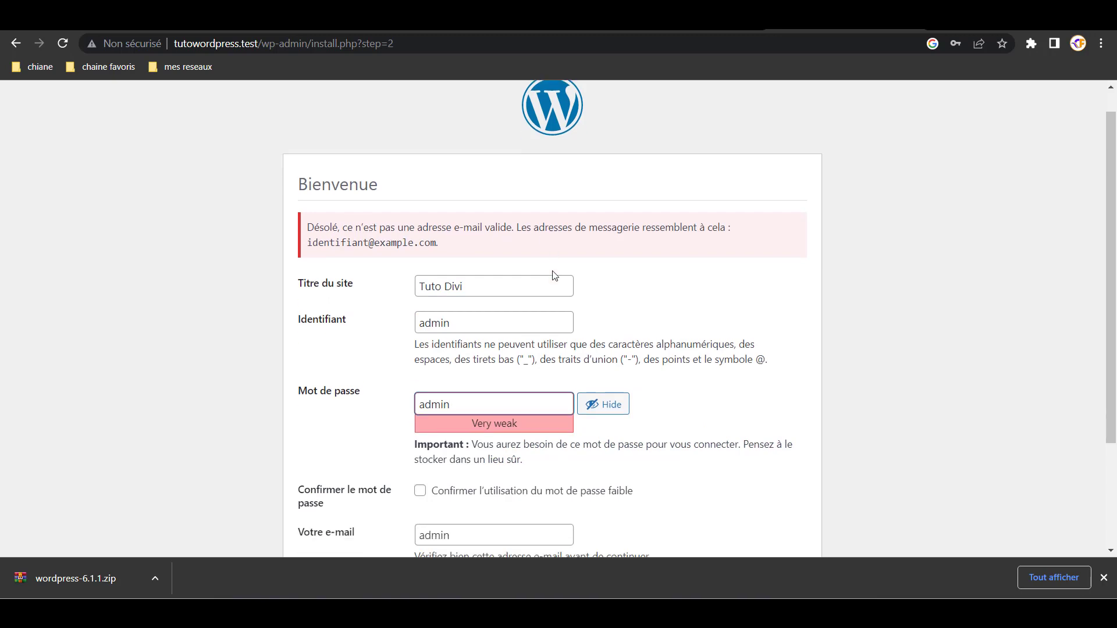
click(473, 394)
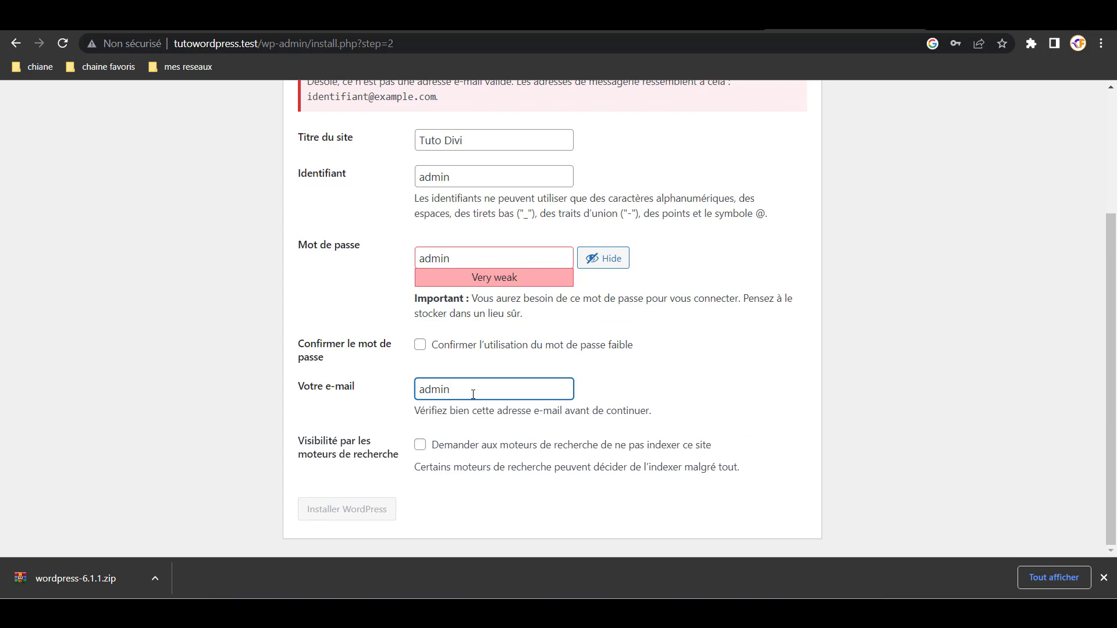
drag(456, 387, 435, 388)
click(471, 392)
text(@admin.com)
- Tick and untick search-engine visibility, then select the page address to reload the form
scroll(599, 349, up, 3)
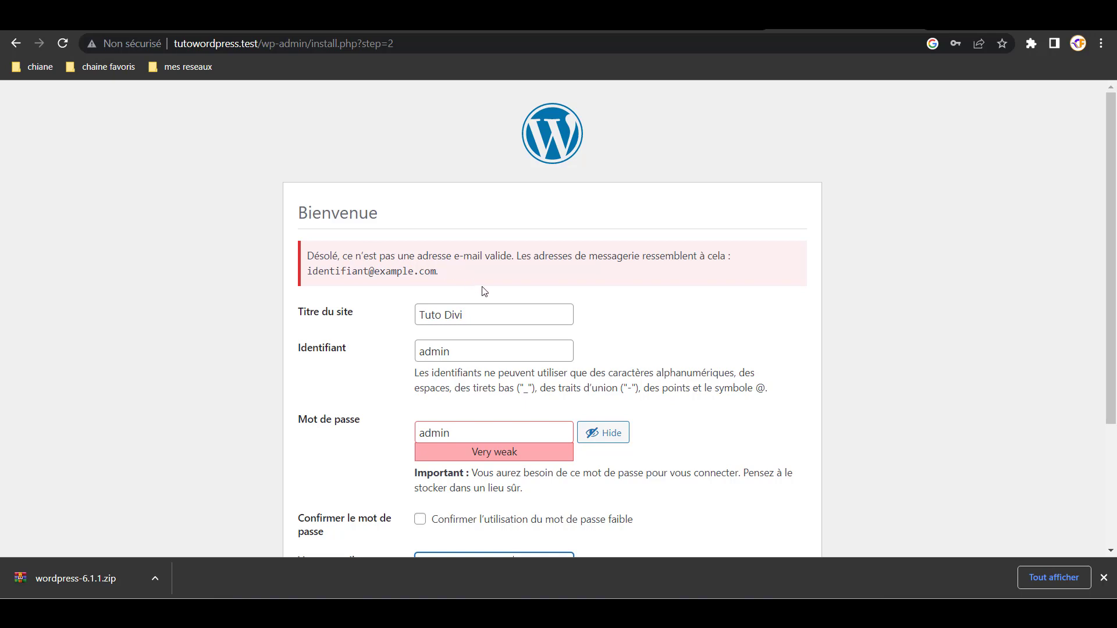
scroll(481, 291, down, 3)
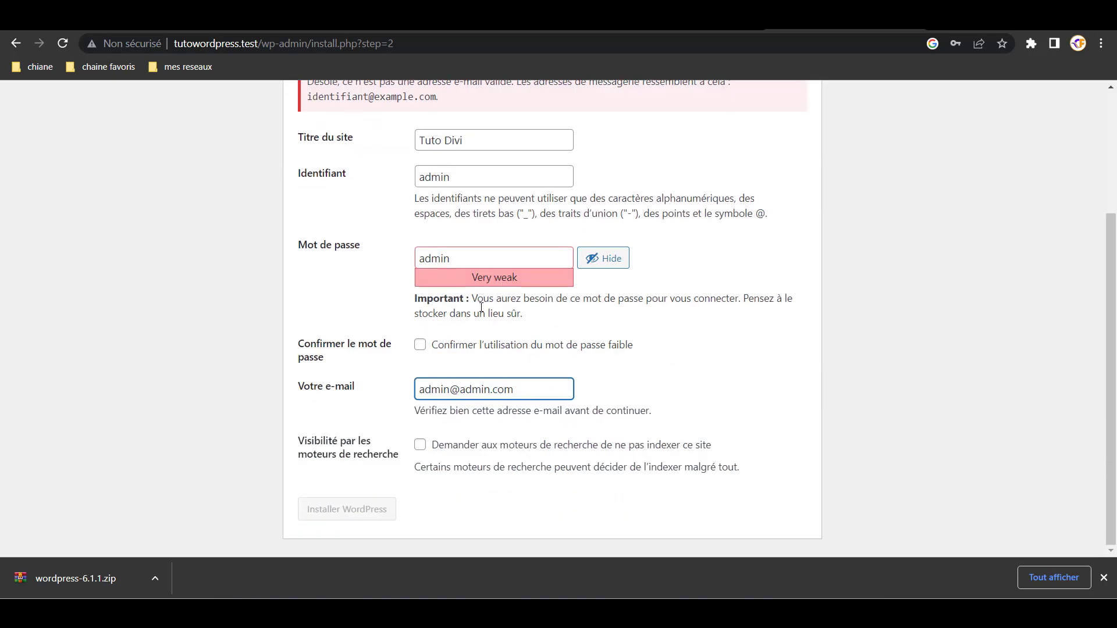
click(421, 445)
click(420, 445)
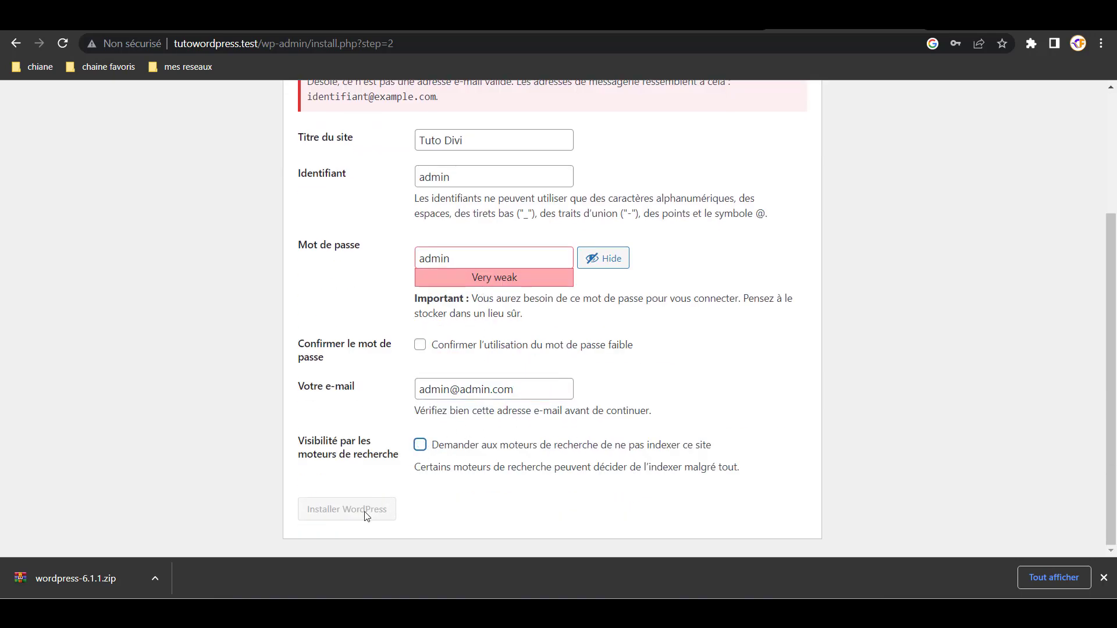
scroll(497, 279, up, 3)
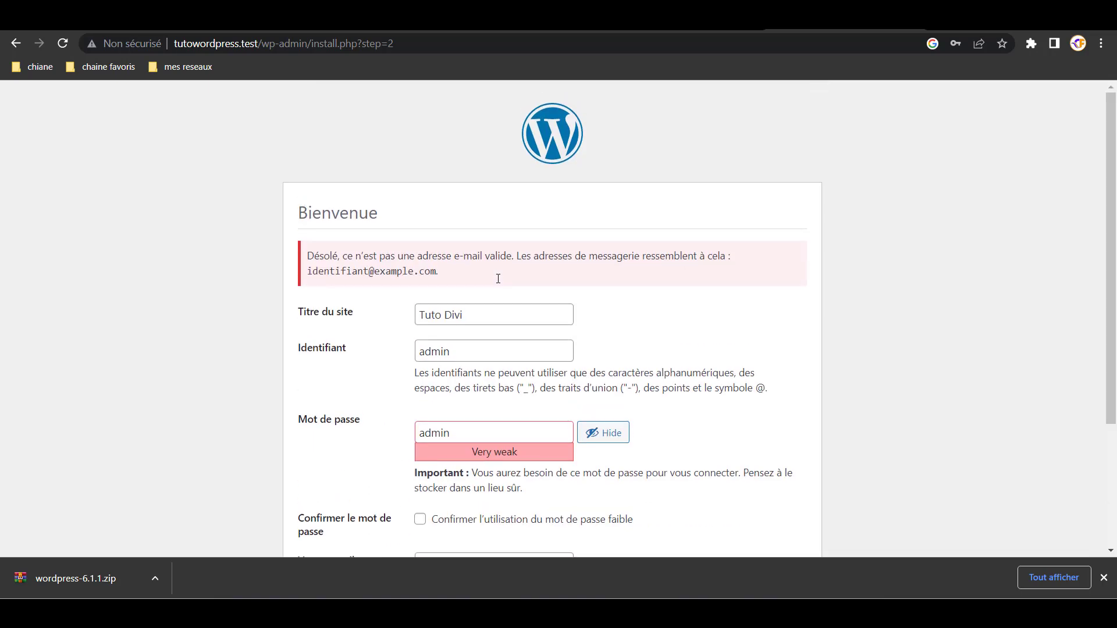
click(499, 316)
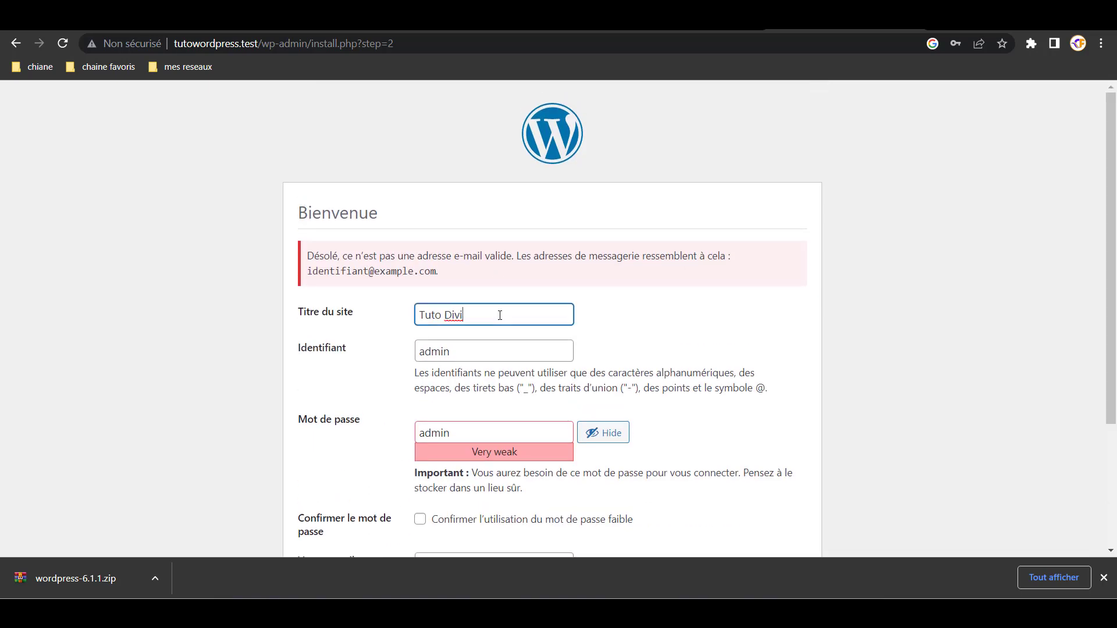
click(504, 40)
- Reload the install page and fill in site title 'Tuto Divi' and username admin
key(Return)
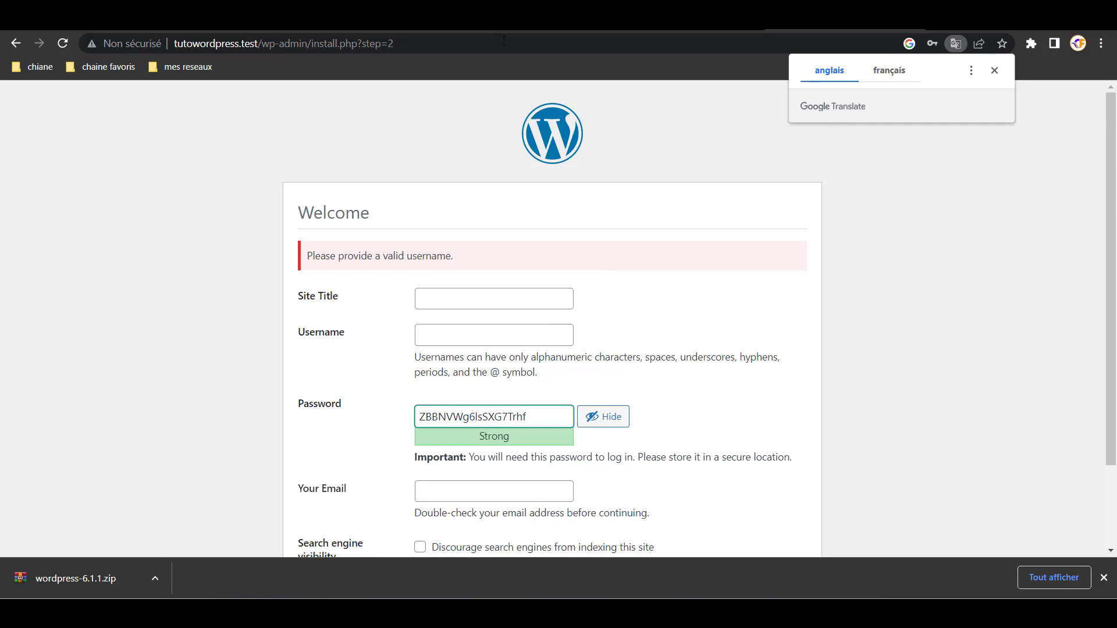
scroll(437, 306, down, 2)
click(458, 200)
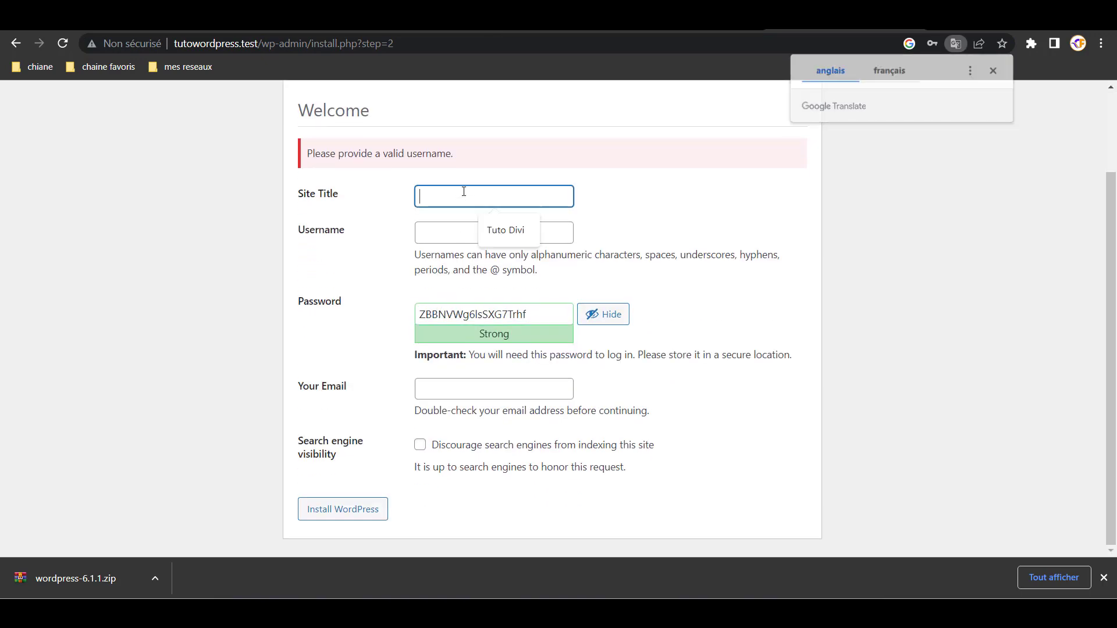
right_click(457, 200)
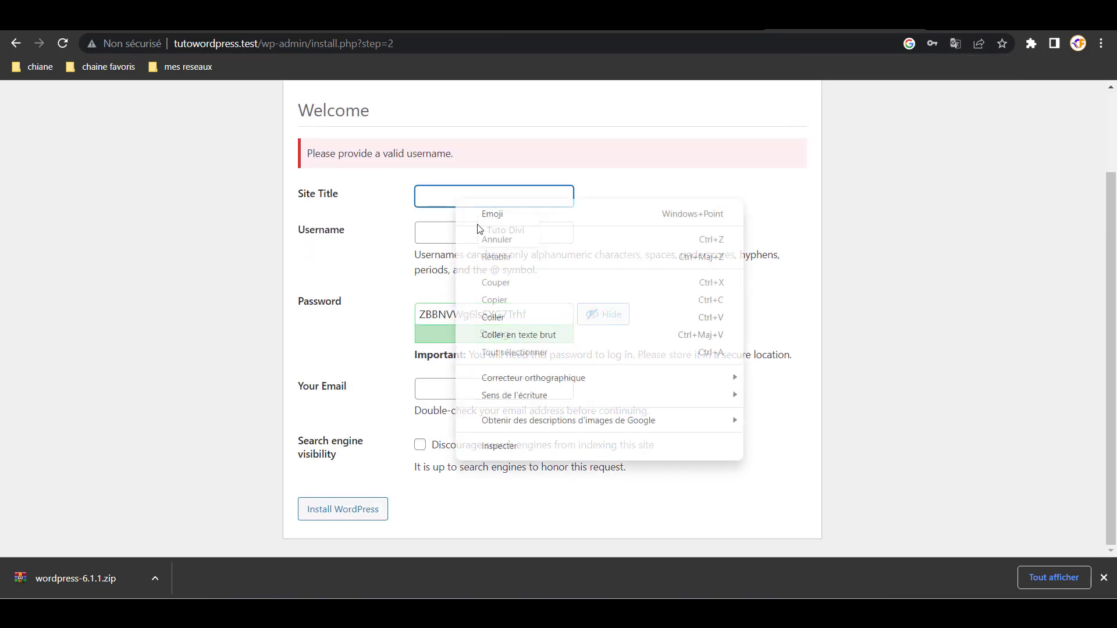
click(428, 199)
click(496, 237)
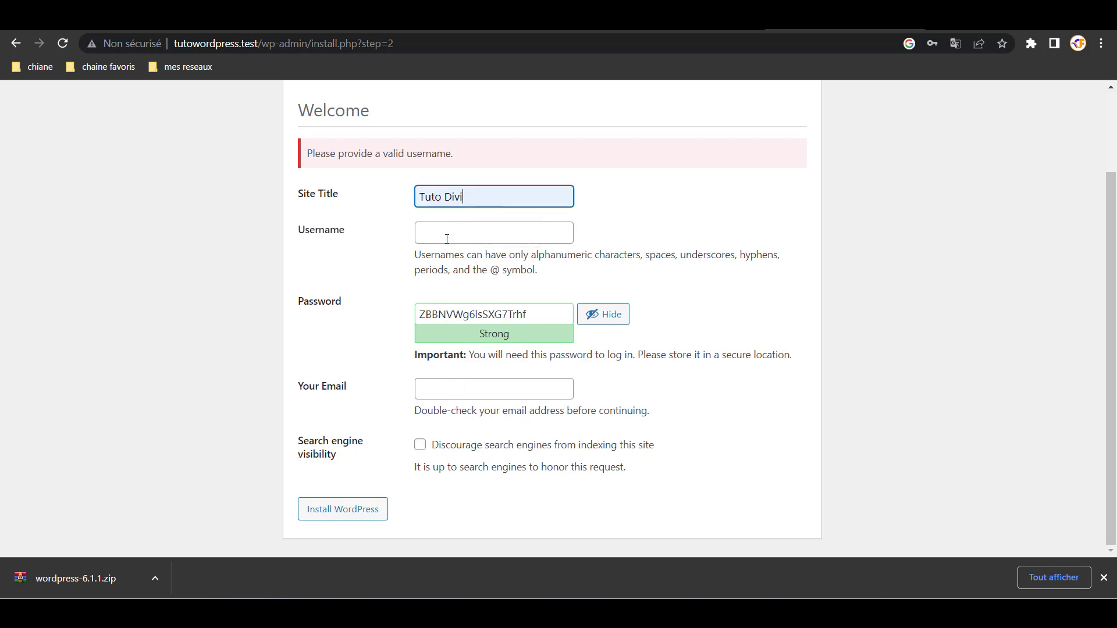
click(452, 238)
click(497, 265)
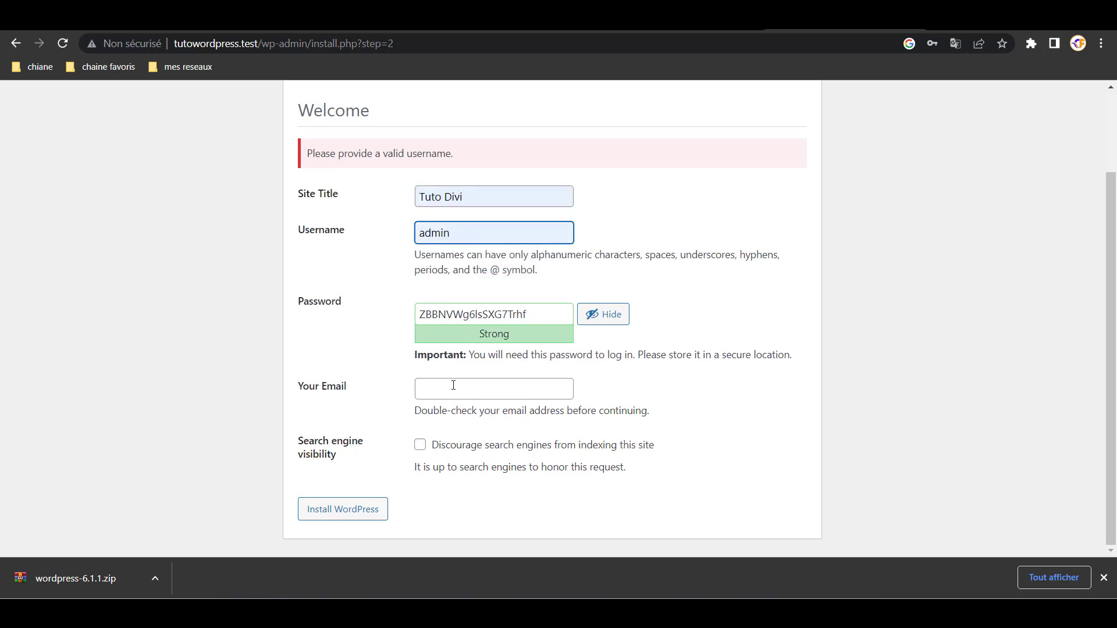
- Set a confirmed weak password, enter a valid e-mail address and install WordPress
click(543, 316)
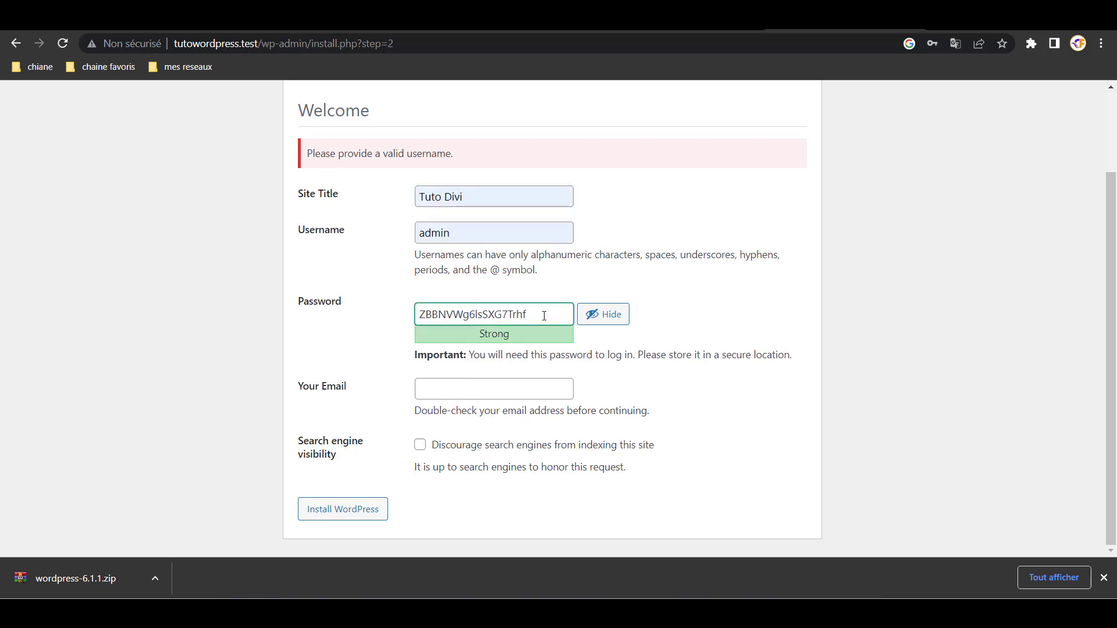
key(BackSpace)
key(BackSpace)
key(BackSpace)
key(BackSpace)
key(BackSpace)
key(BackSpace)
key(BackSpace)
key(BackSpace)
key(BackSpace)
key(BackSpace)
key(BackSpace)
key(BackSpace)
key(BackSpace)
key(BackSpace)
key(BackSpace)
key(BackSpace)
key(BackSpace)
text(a)
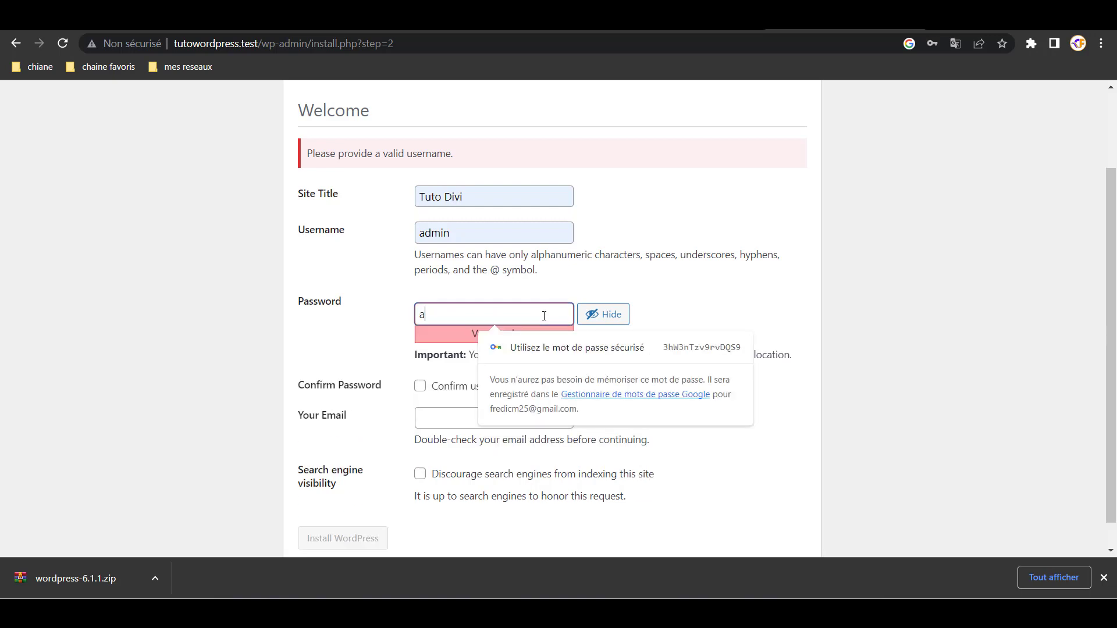
text(dmin)
click(448, 385)
click(438, 427)
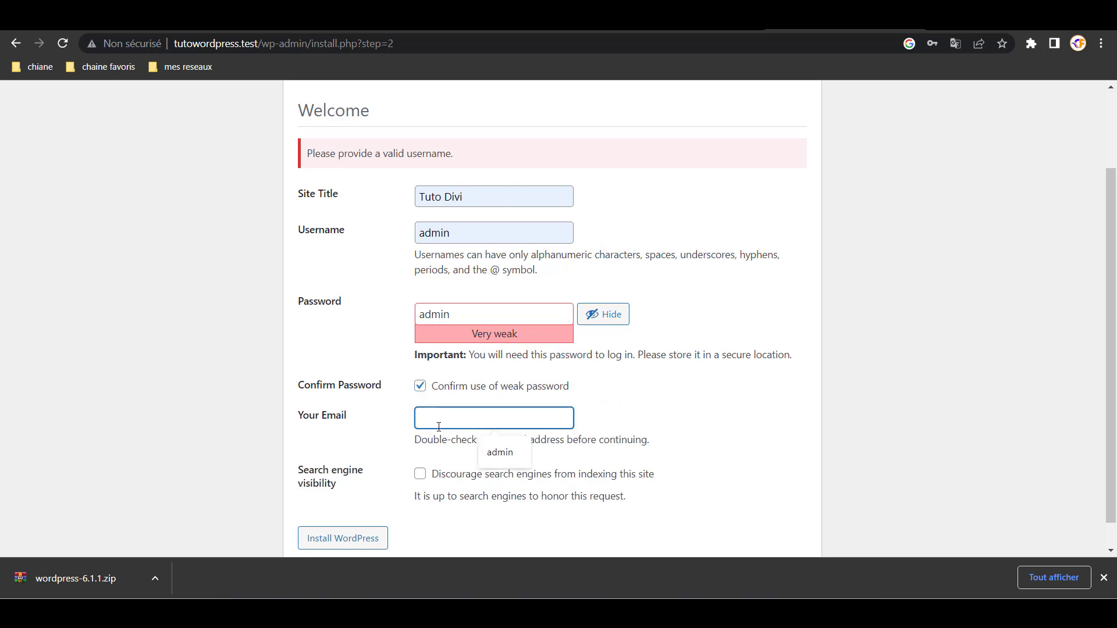
text(admin)
text(@)
text(admin)
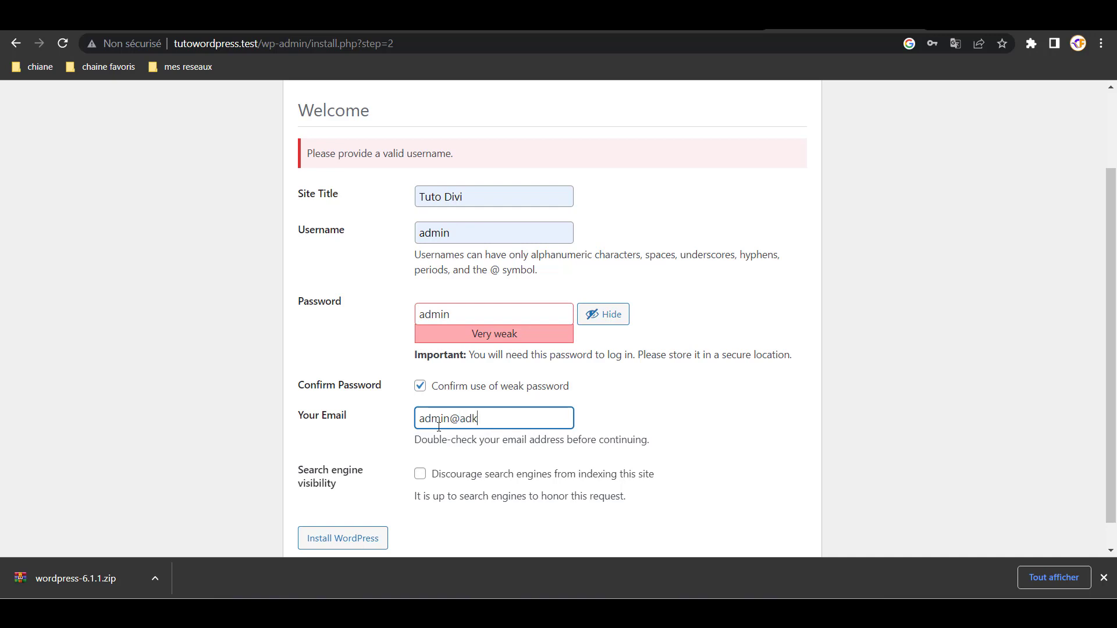
key(BackSpace)
key(BackSpace)
key(BackSpace)
key(BackSpace)
text(dmin.com)
scroll(465, 434, down, 1)
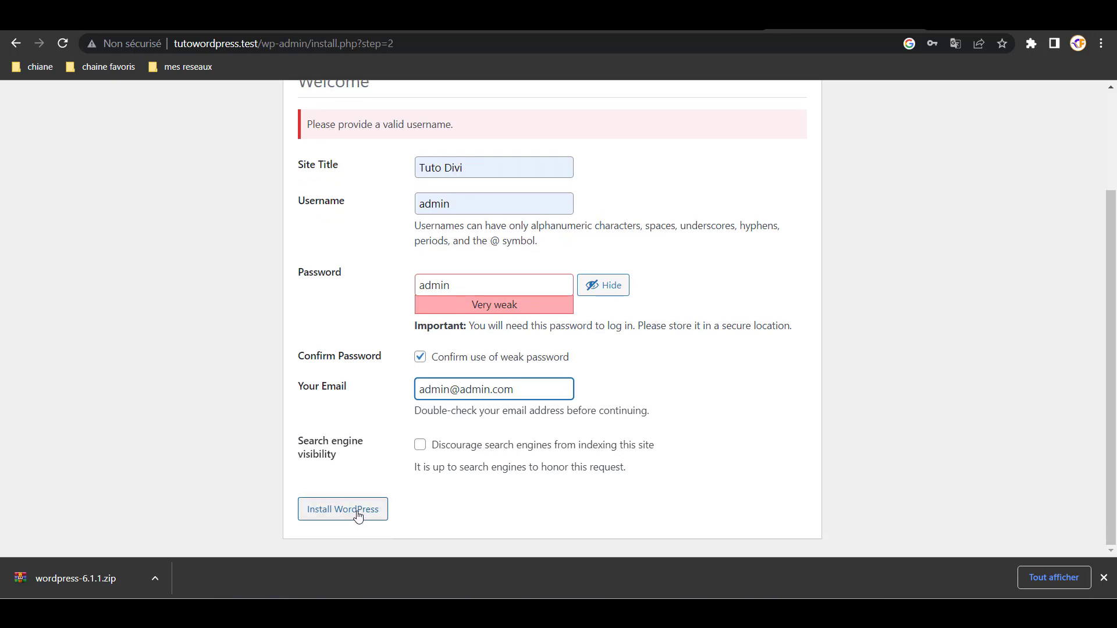
click(358, 517)
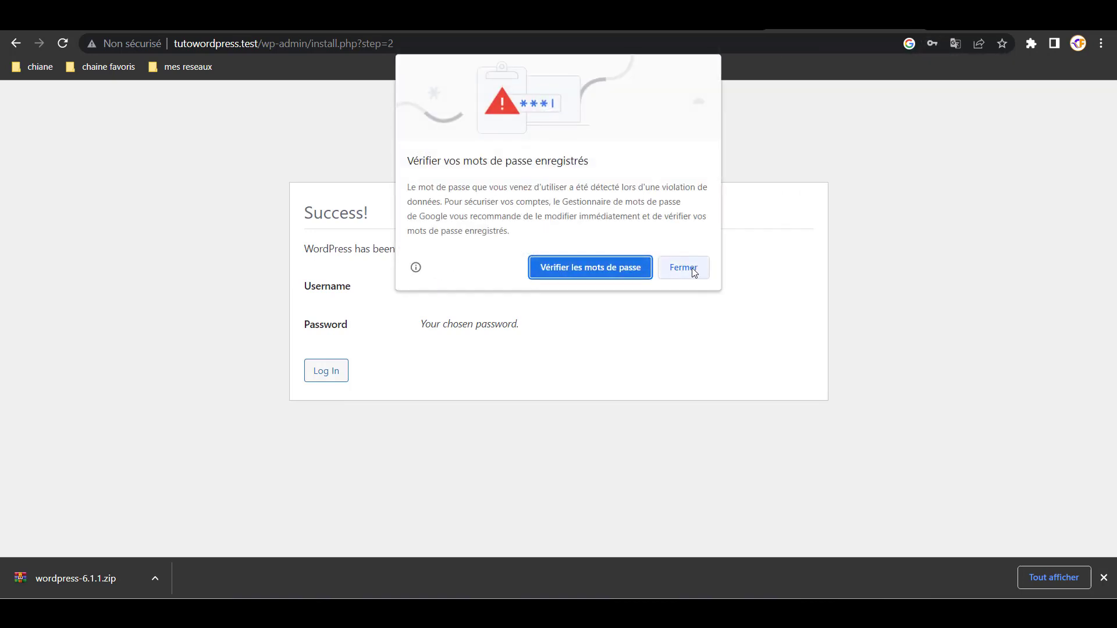
- Dismiss the breached-password warning, go to the login page, and close the save-password offer
click(683, 267)
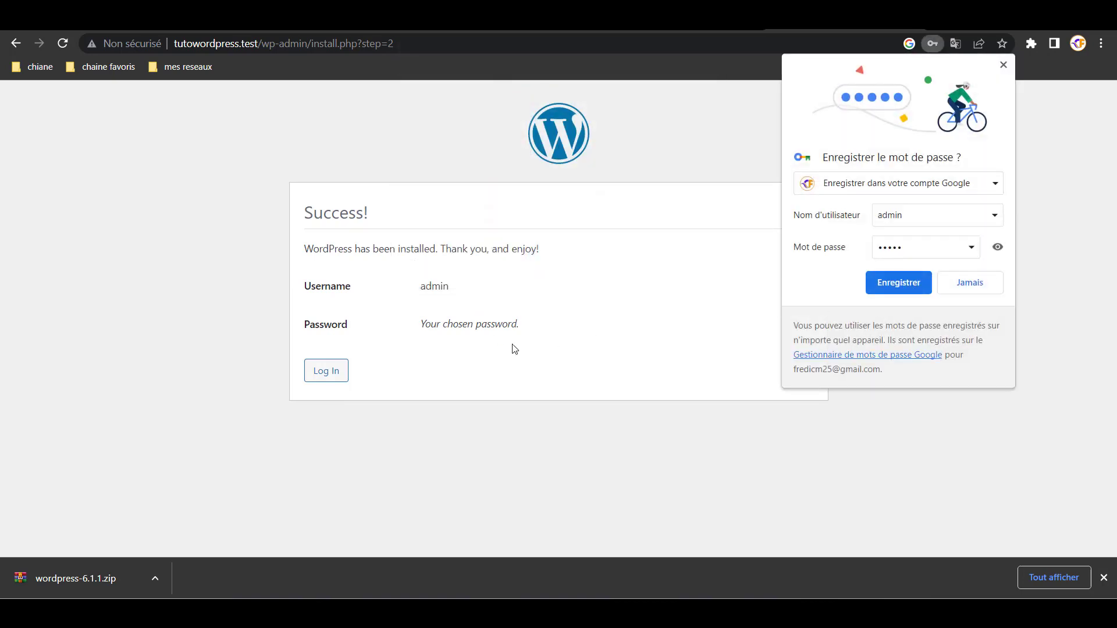
click(320, 370)
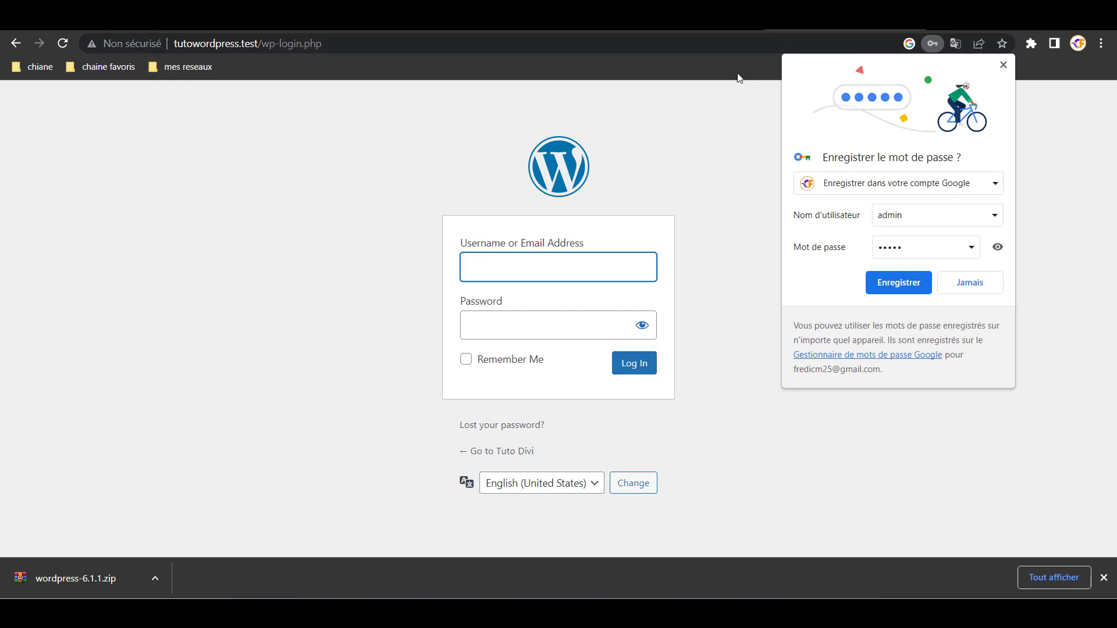
click(1005, 66)
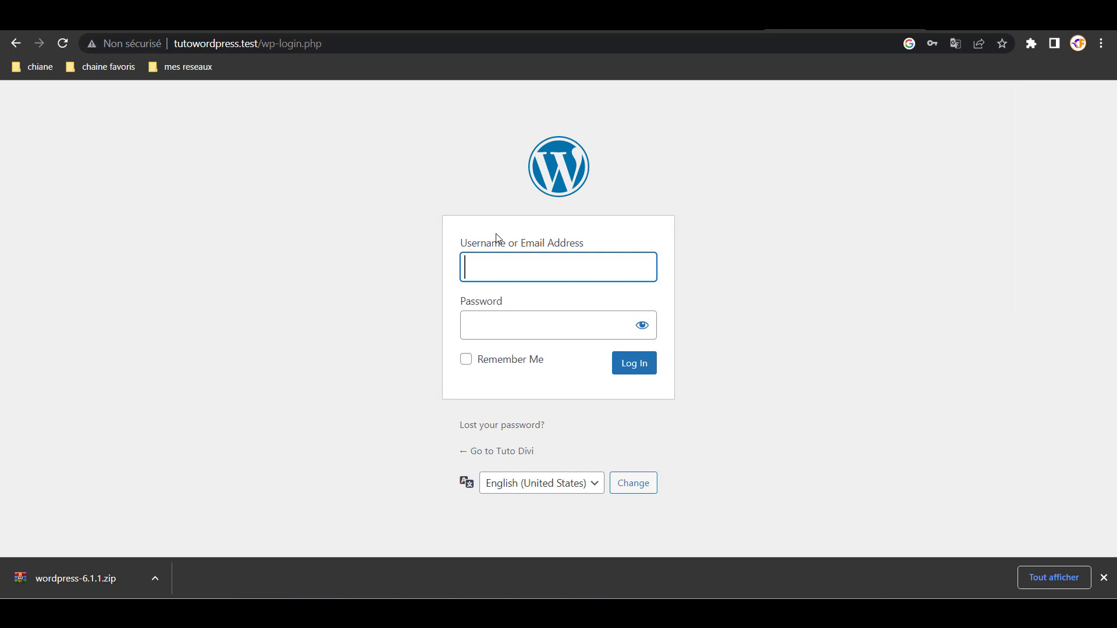
- Reload and duplicate the login tab, then go to the Tuto Divi front end
right_click(818, 14)
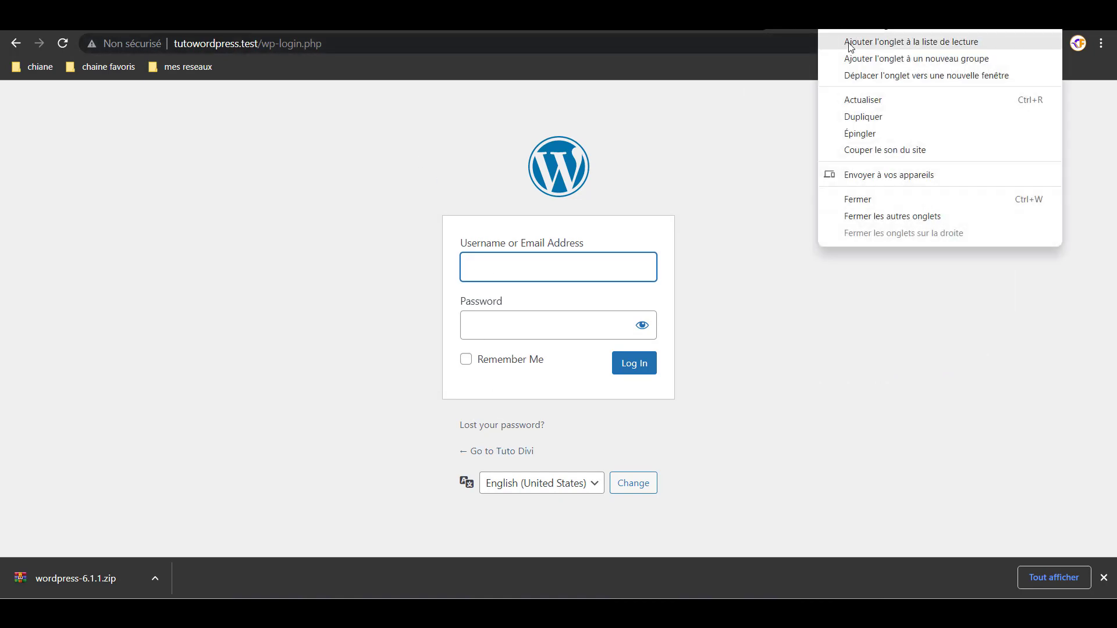
click(865, 101)
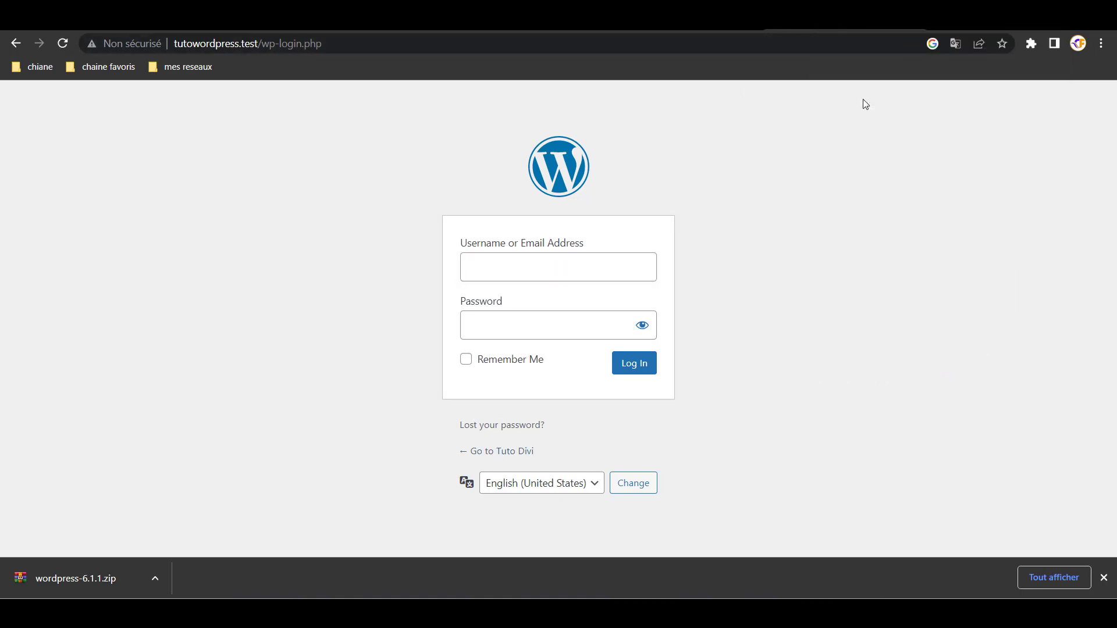
right_click(828, 14)
click(867, 116)
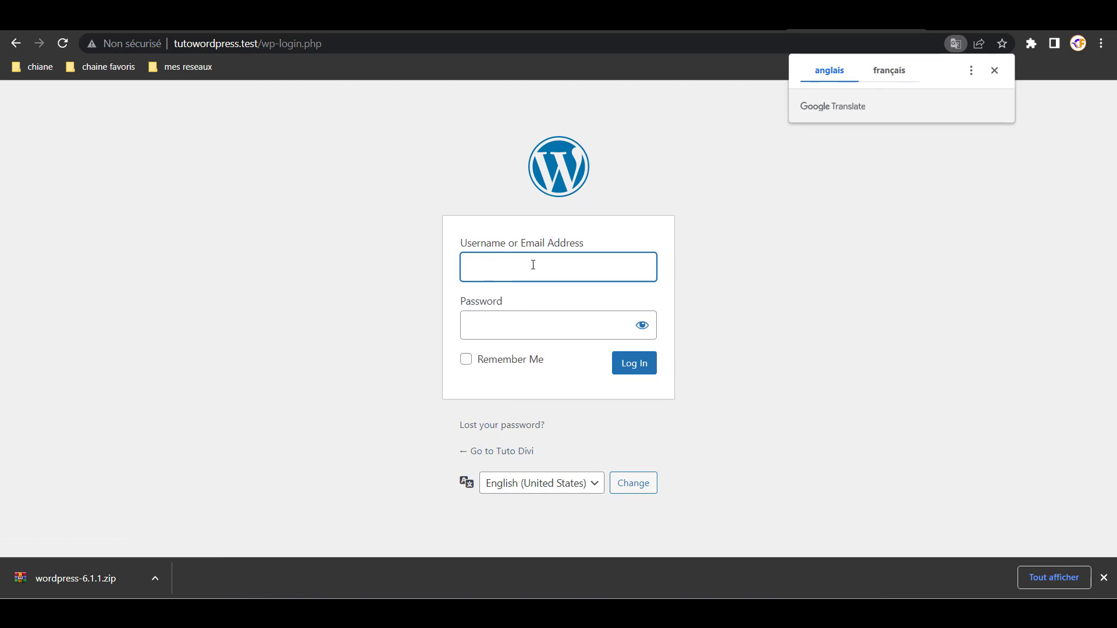
click(503, 453)
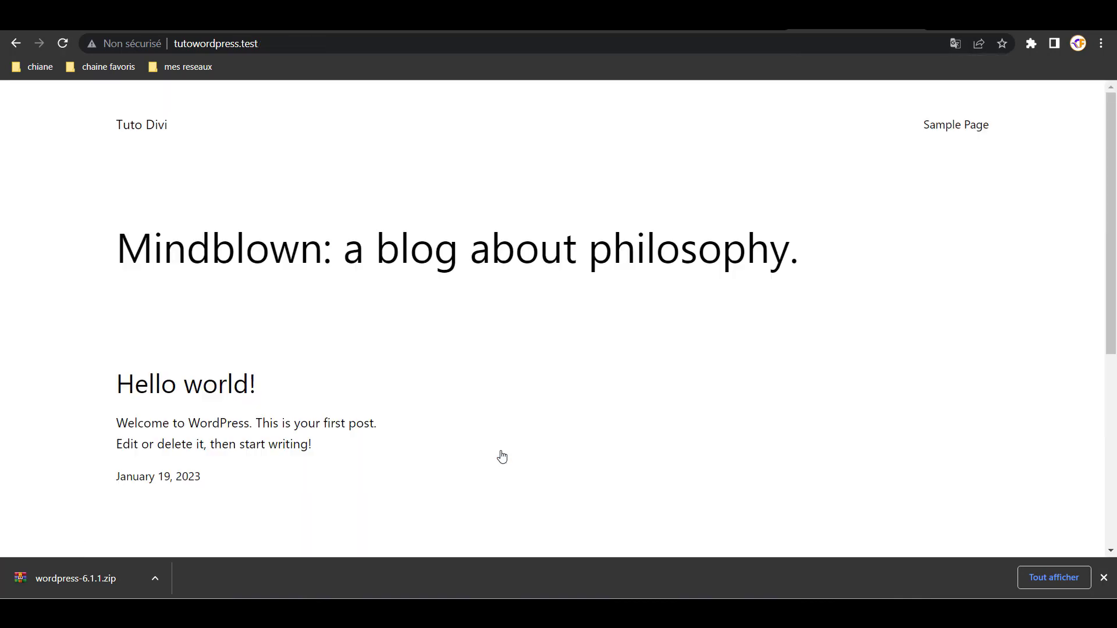
- Browse the Tuto Divi home page, close the downloads bar, and return to the login tab
scroll(309, 224, down, 5)
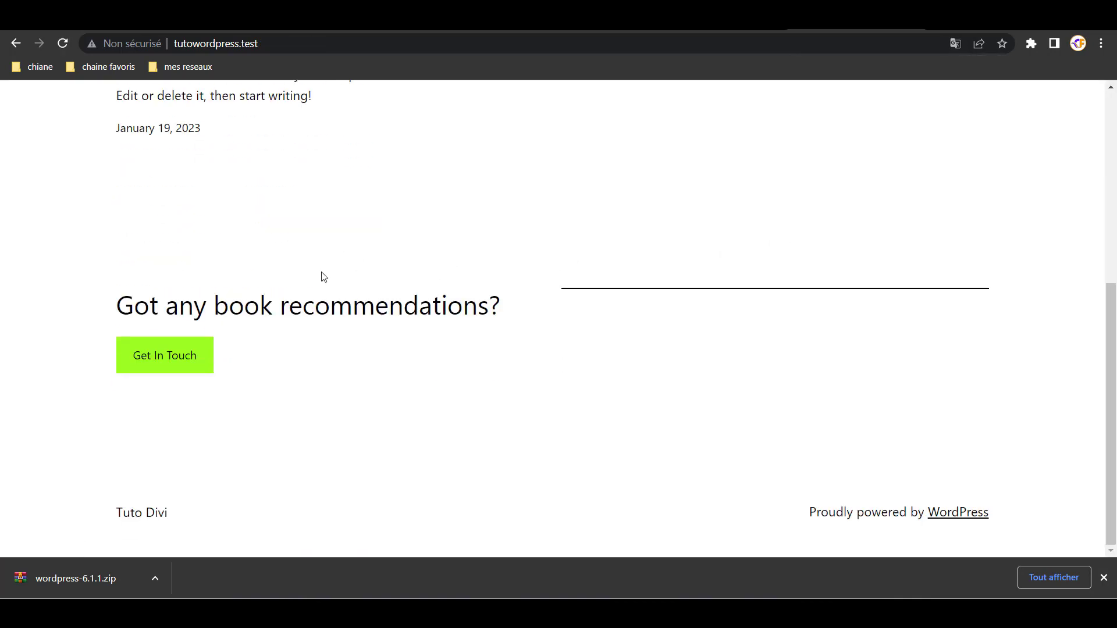
scroll(319, 274, up, 5)
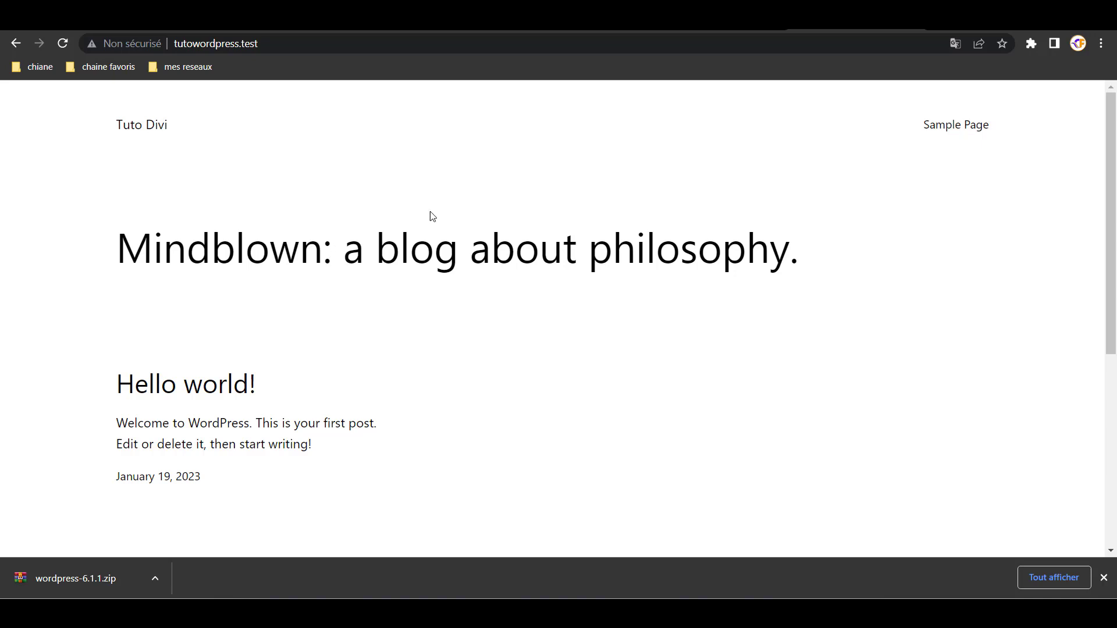
scroll(547, 224, down, 5)
scroll(471, 290, up, 2)
scroll(458, 298, up, 4)
scroll(456, 297, down, 6)
scroll(451, 314, up, 6)
click(1104, 577)
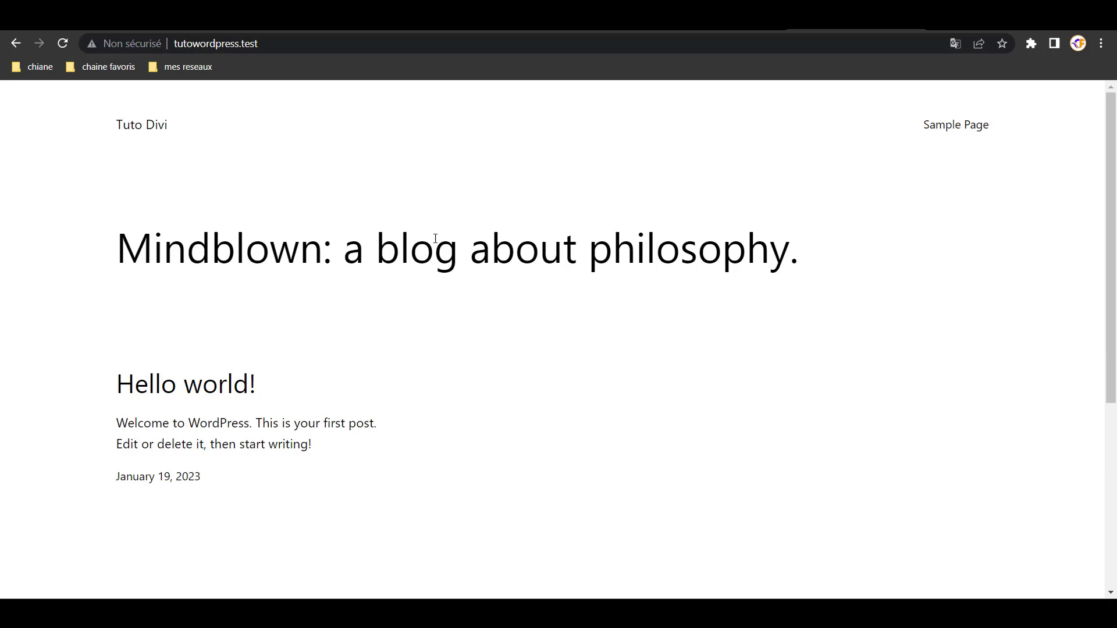
scroll(443, 256, down, 6)
scroll(444, 257, up, 6)
scroll(444, 257, down, 6)
scroll(445, 262, up, 6)
click(721, 25)
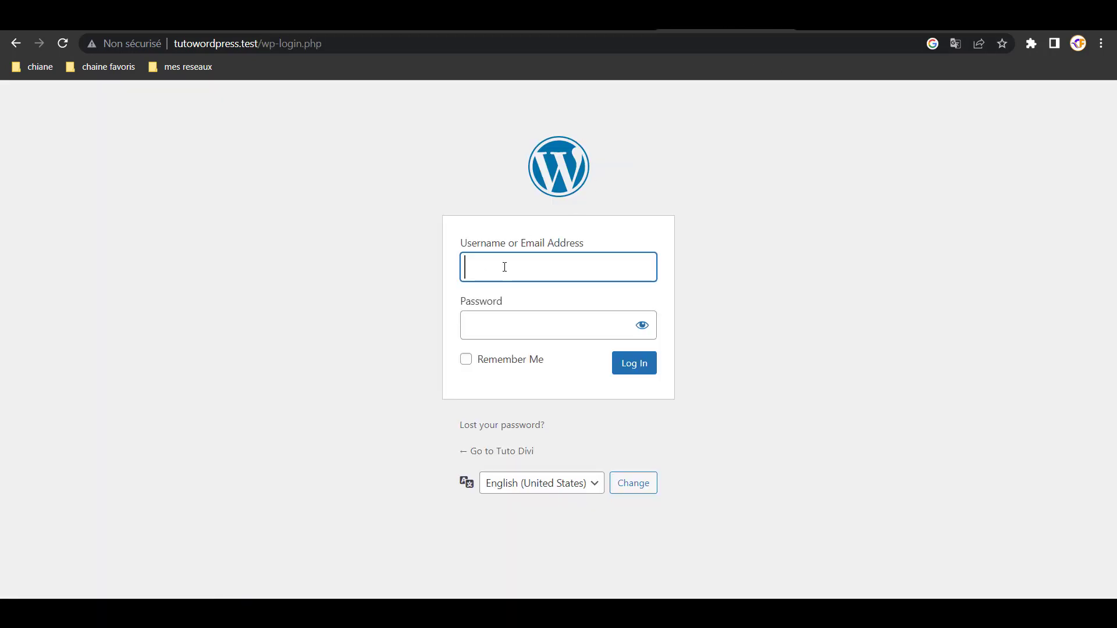
- Log in as admin and dismiss the breached-password and save-password browser prompts
text(admin)
key(Tab)
text(****)
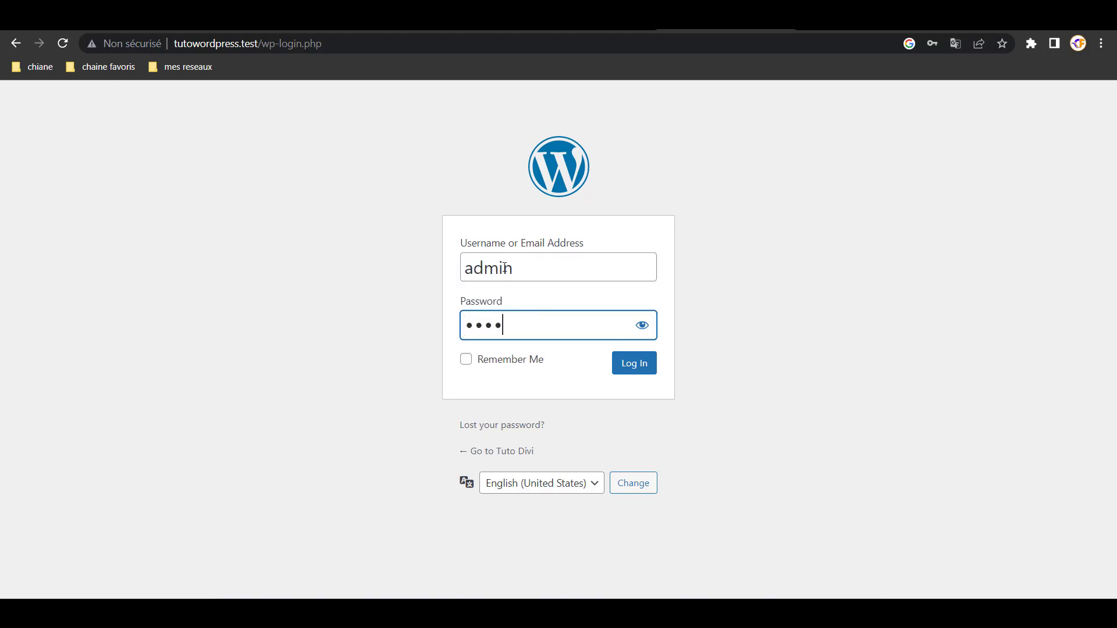
text(*)
click(646, 366)
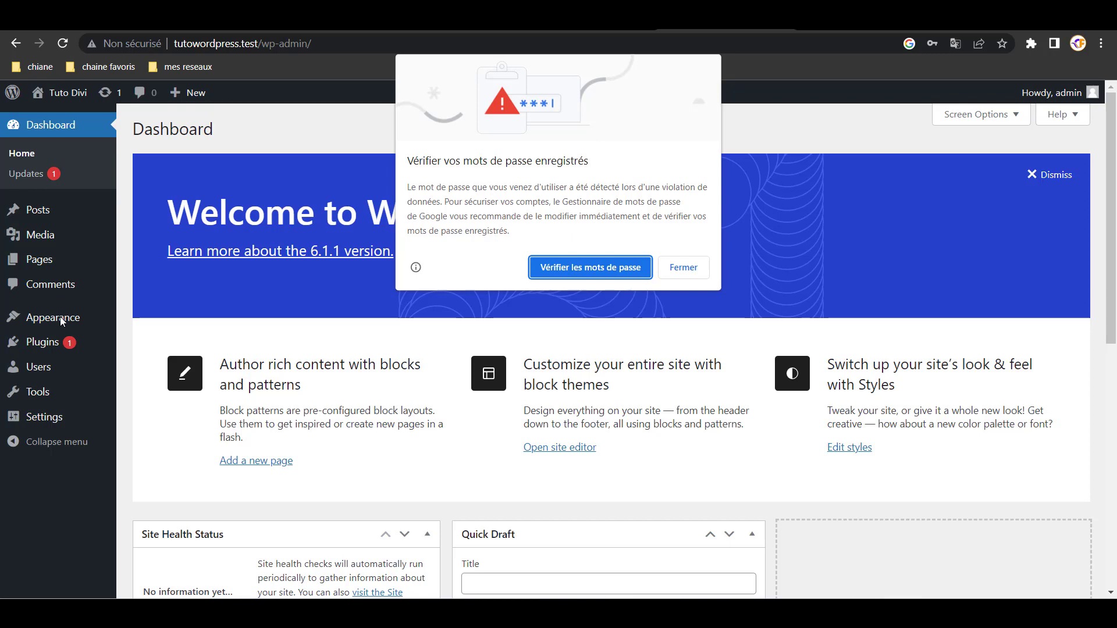
click(683, 267)
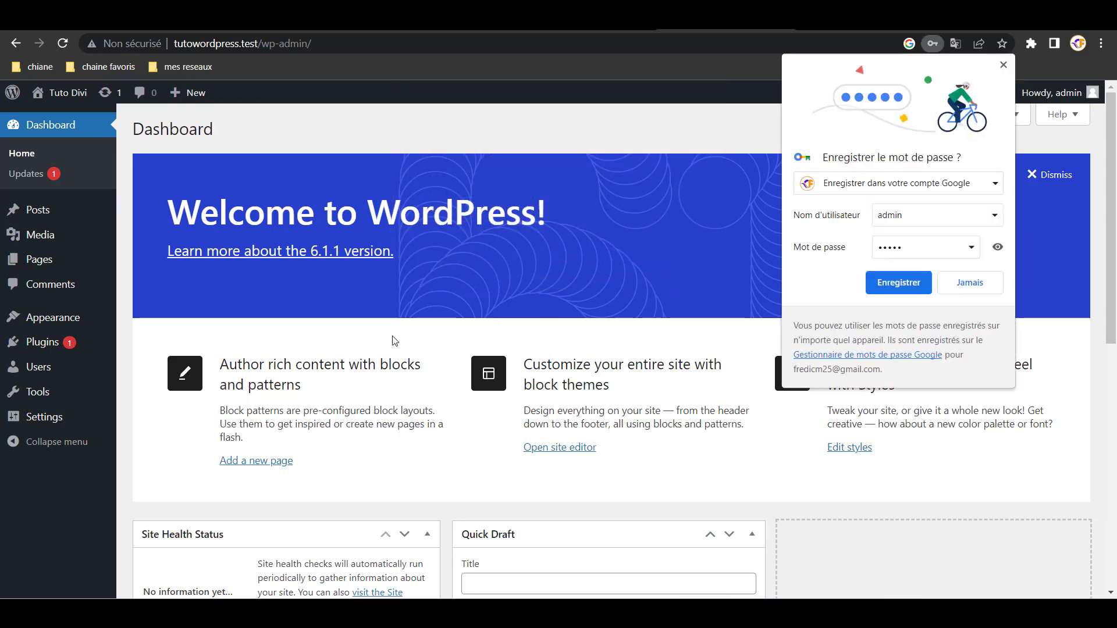
click(969, 283)
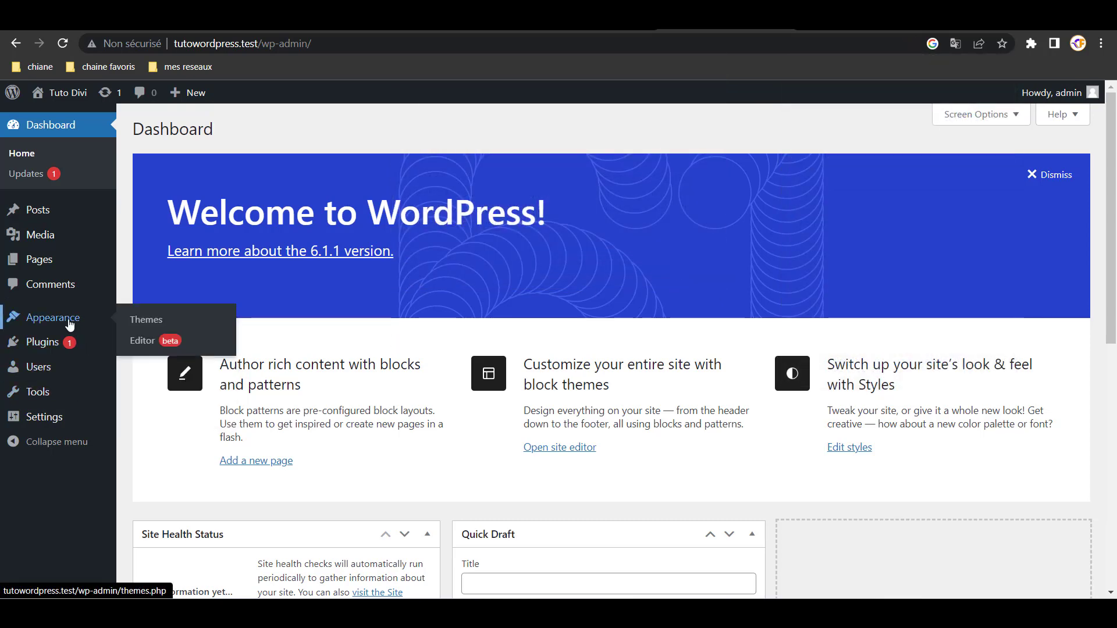
- Go to Themes > Add New and reveal the Upload Theme form for a .zip file
click(73, 320)
mouse_move(541, 317)
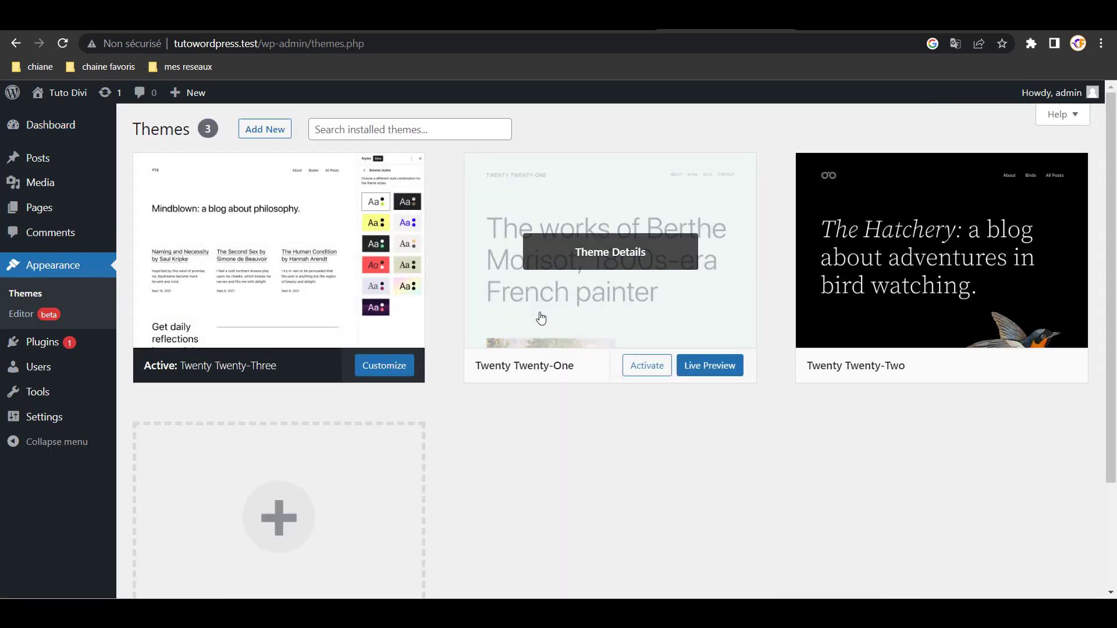
click(266, 129)
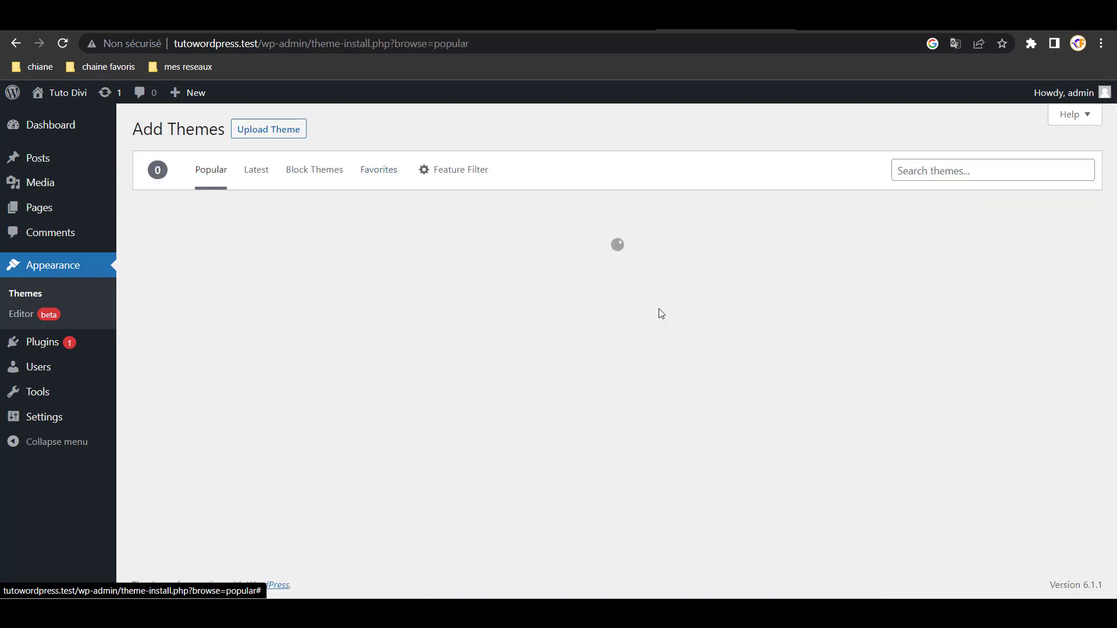
mouse_move(667, 320)
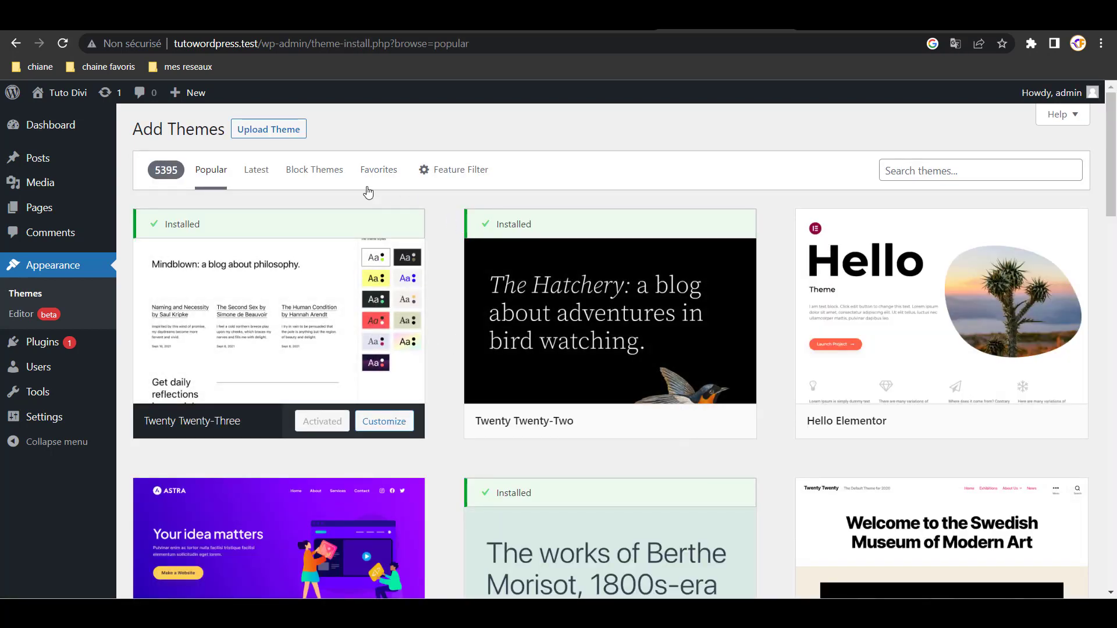
click(272, 129)
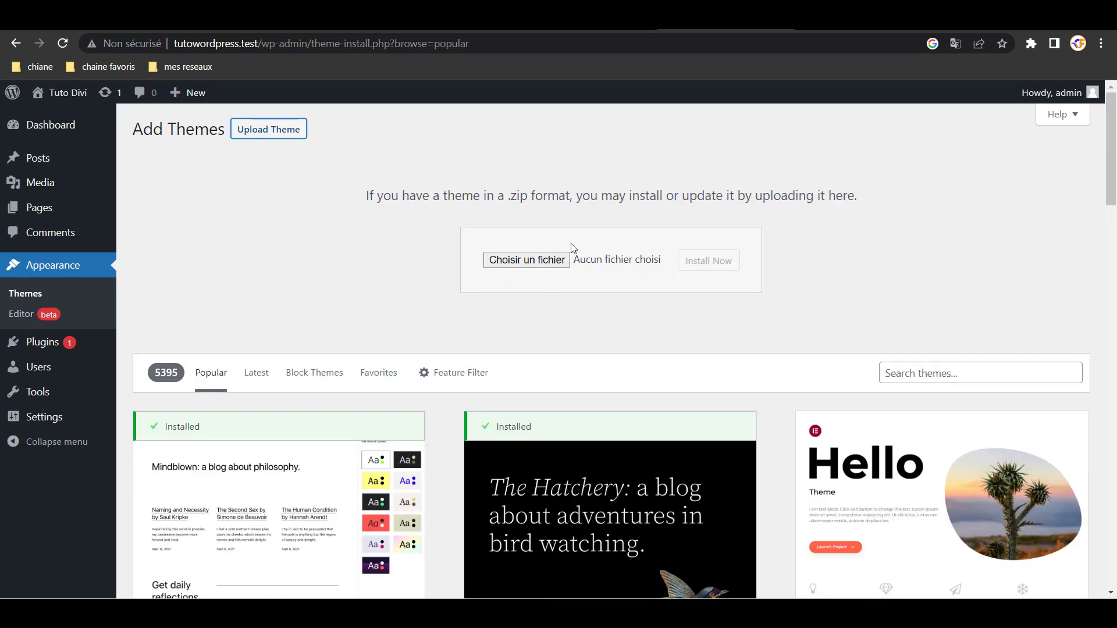
click(494, 20)
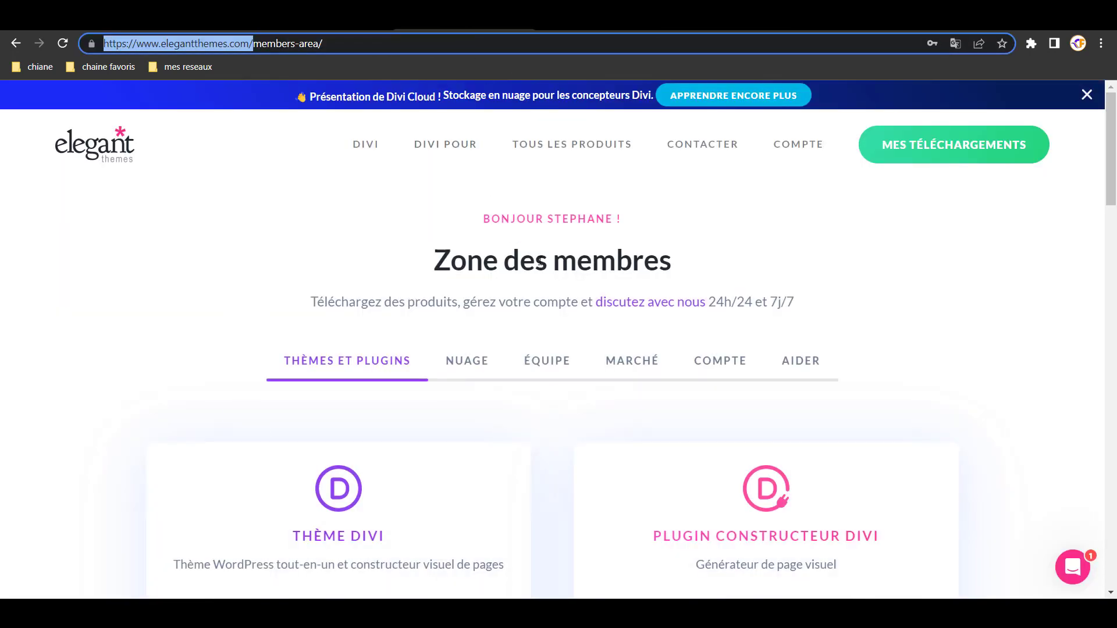
- Download the Divi theme as Divi.zip from the Elegant Themes members area
scroll(599, 327, down, 3)
scroll(598, 329, down, 8)
scroll(598, 329, up, 8)
scroll(499, 330, down, 4)
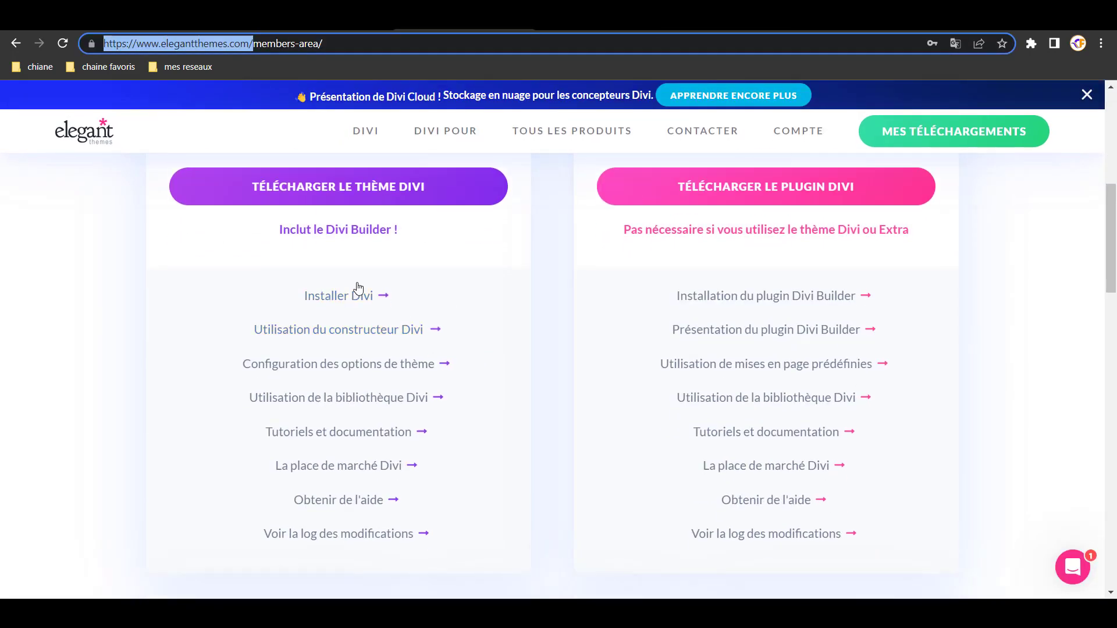
scroll(357, 292, up, 4)
click(336, 405)
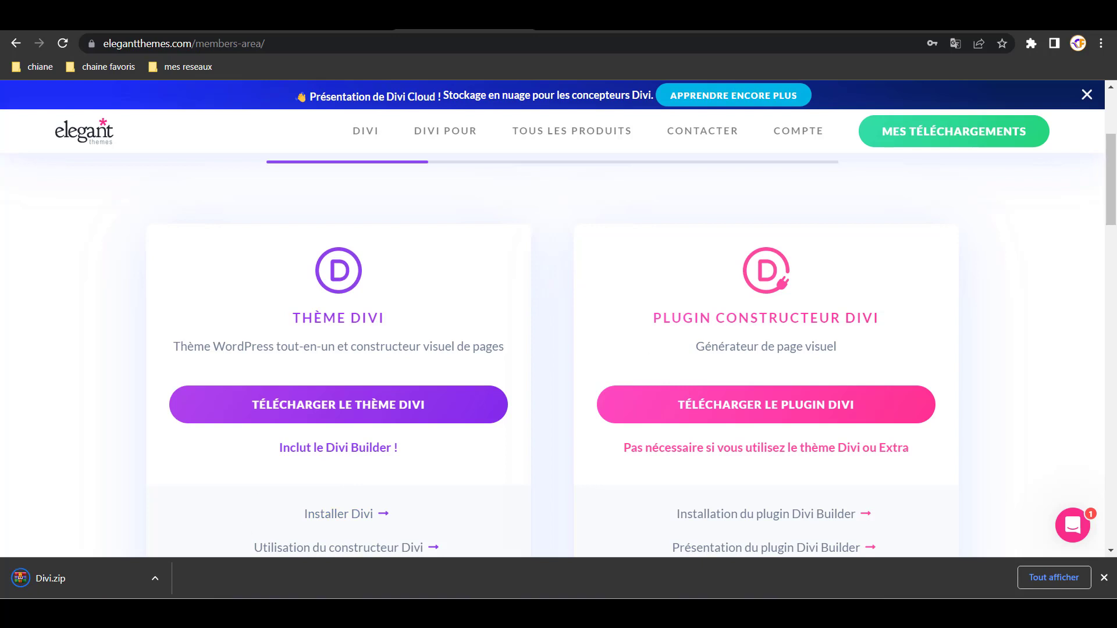
key(super+d)
key(super+d)
- Upload Divi.zip on the Add Themes page, install it, and activate Divi
click(777, 20)
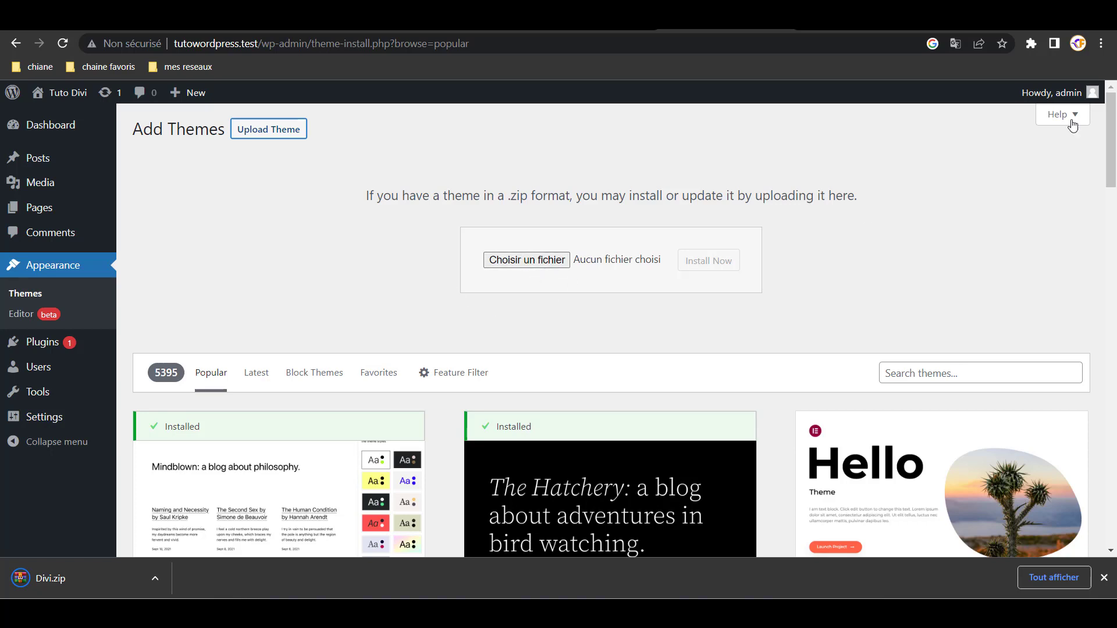
drag(1114, 270, 555, 263)
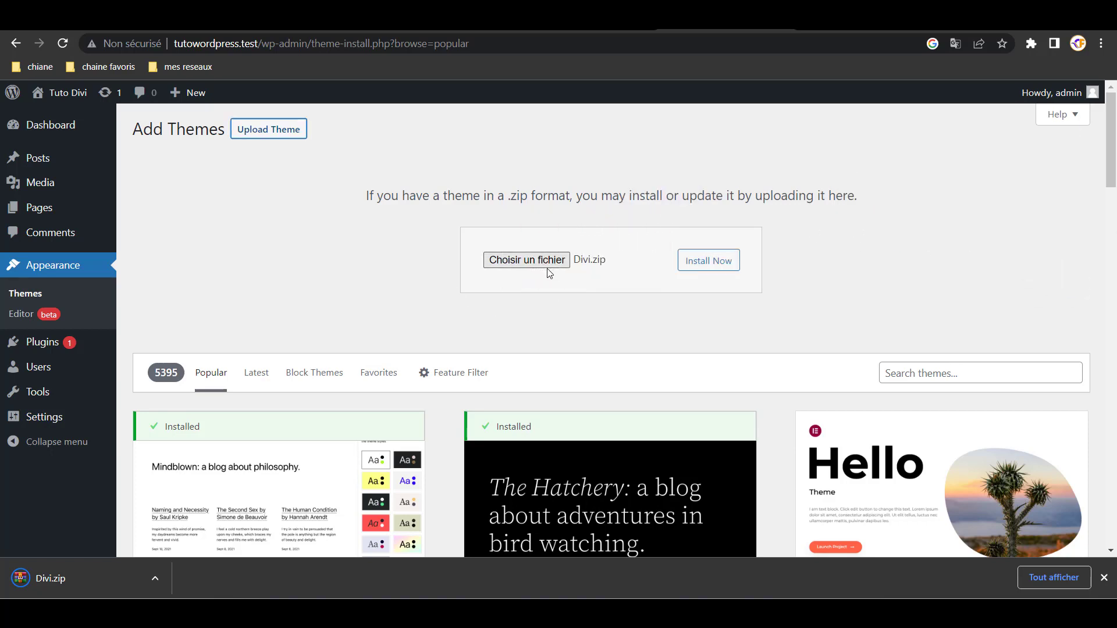
click(700, 263)
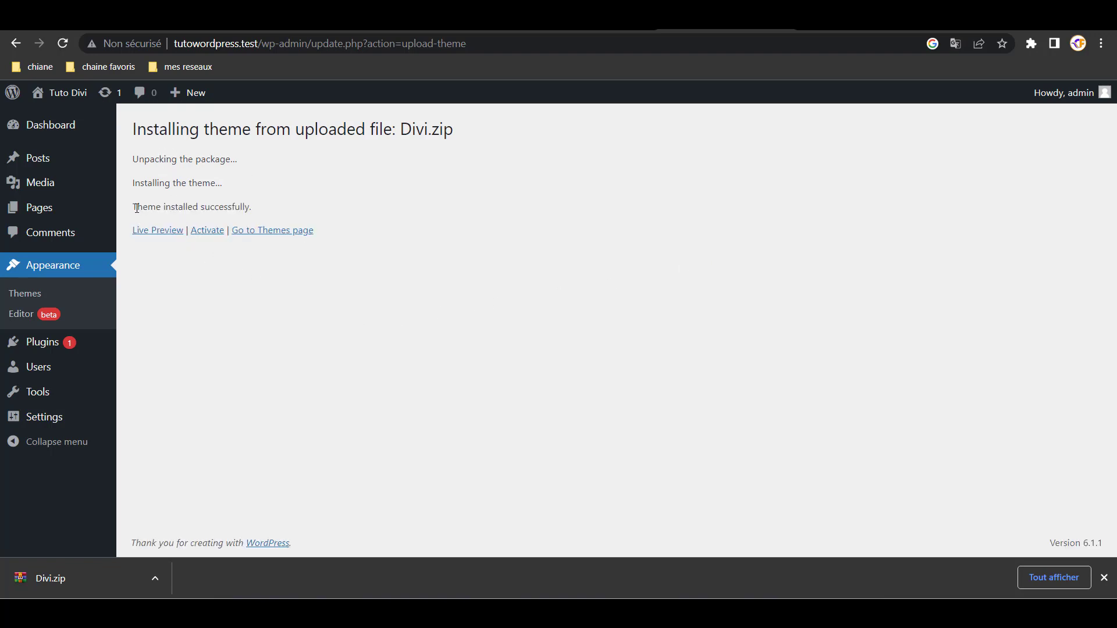
click(210, 235)
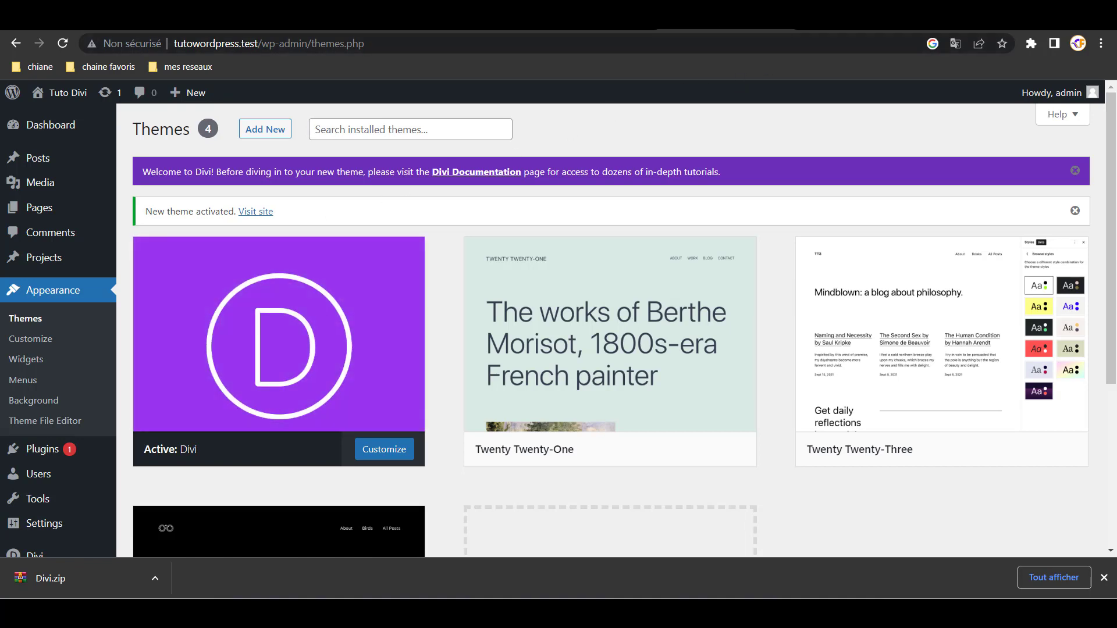
- Leave the Themes page for the wordpress.org download tab, then move on toward the site
mouse_move(303, 361)
scroll(49, 431, down, 4)
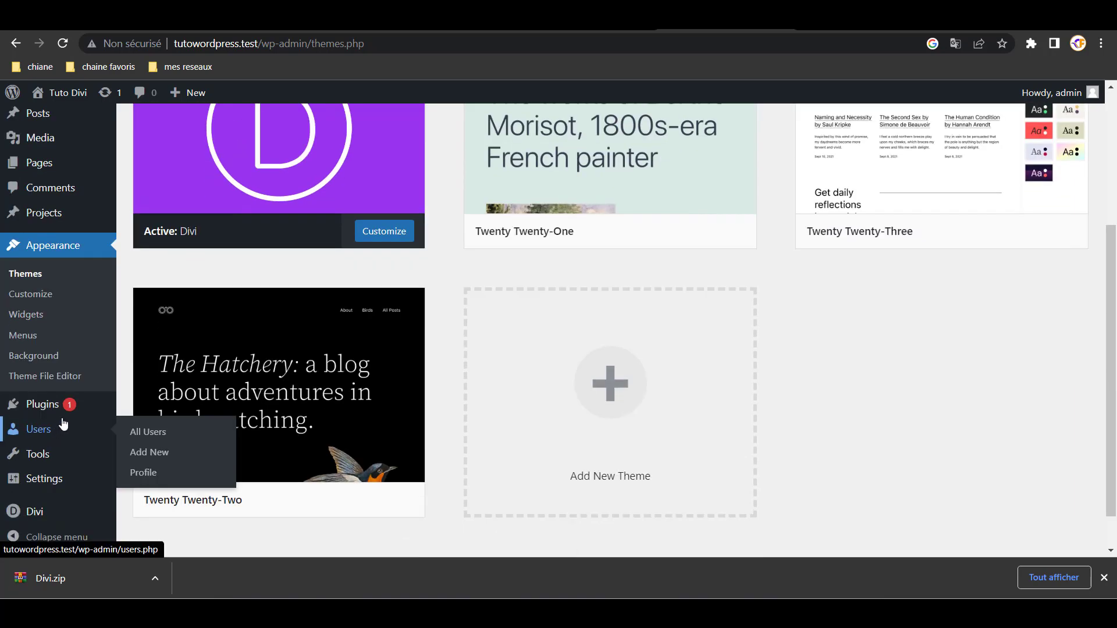
scroll(228, 358, up, 4)
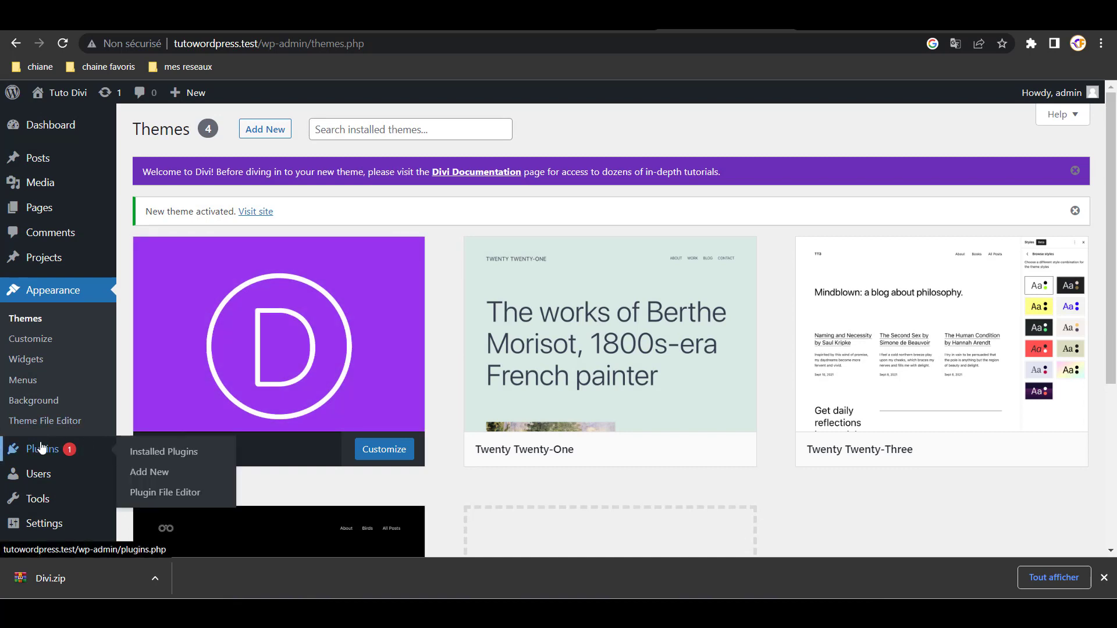
click(596, 21)
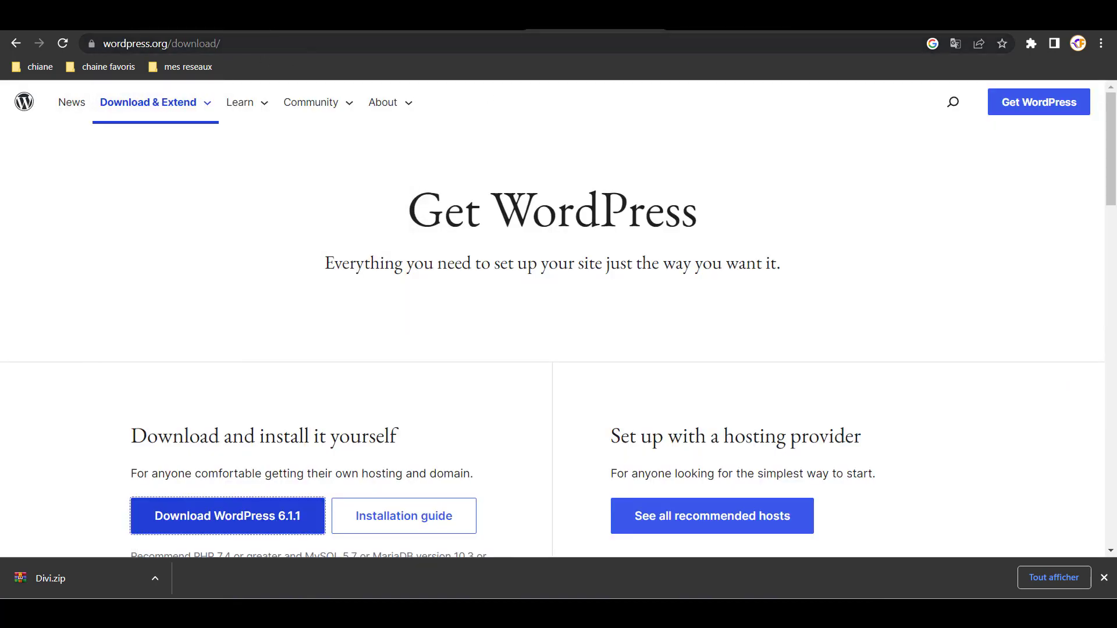
click(726, 21)
- Reload the tutowordpress.test front page to see the Divi layout, then return to Themes
click(855, 21)
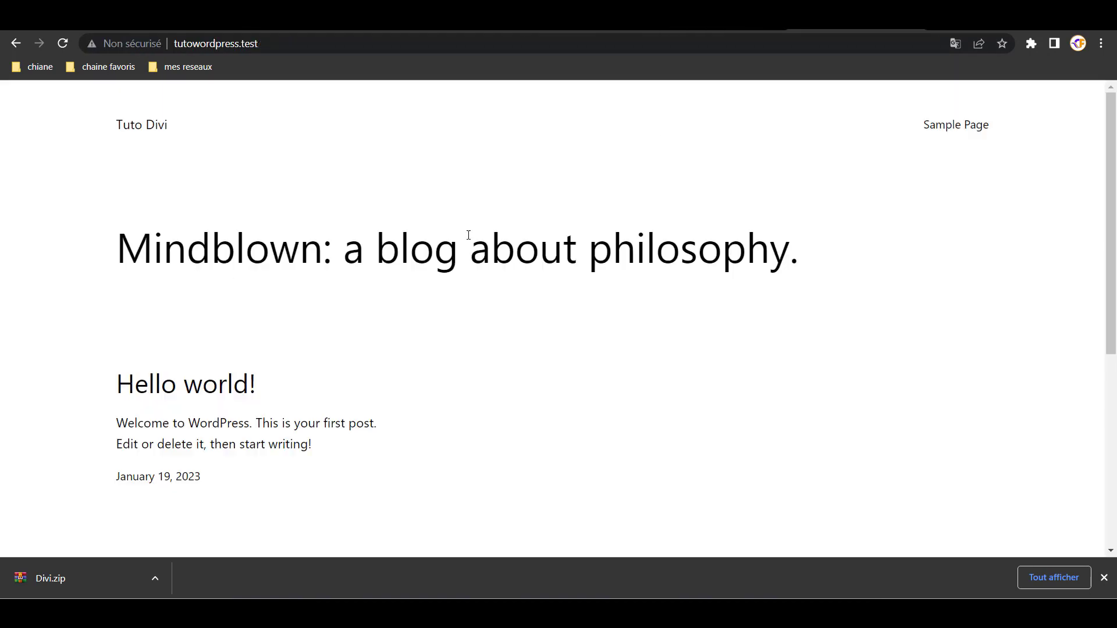
click(323, 45)
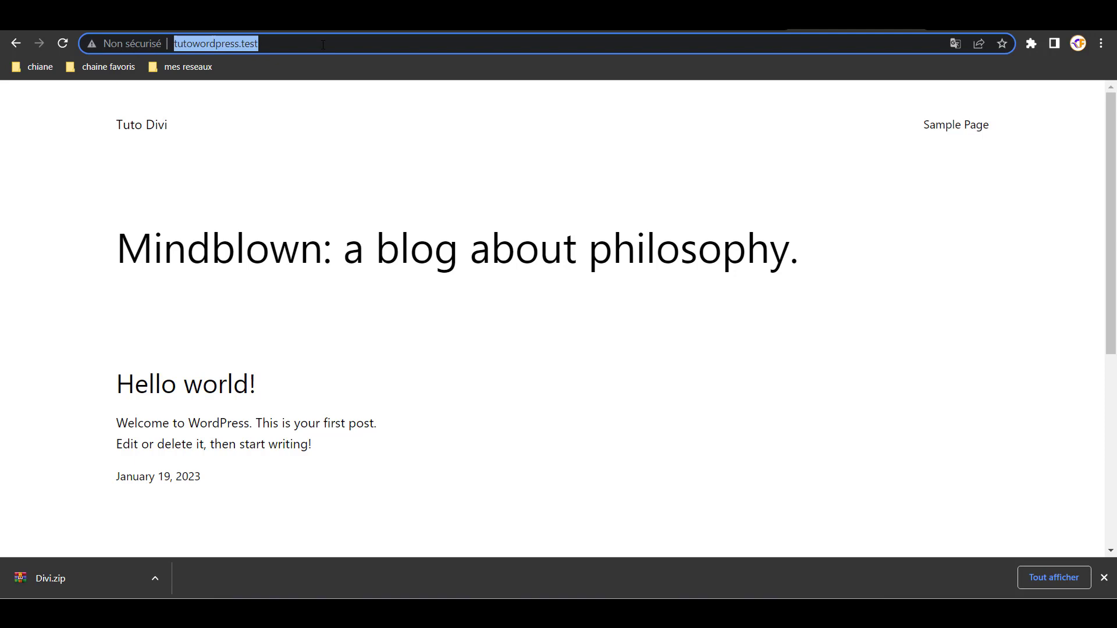
key(Return)
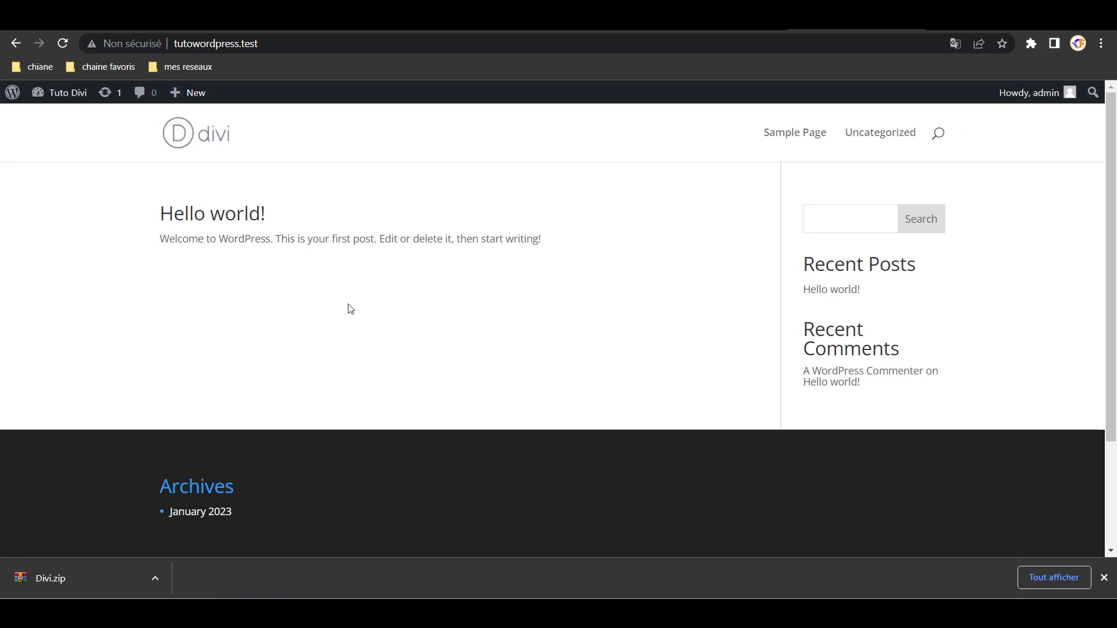
scroll(681, 328, down, 3)
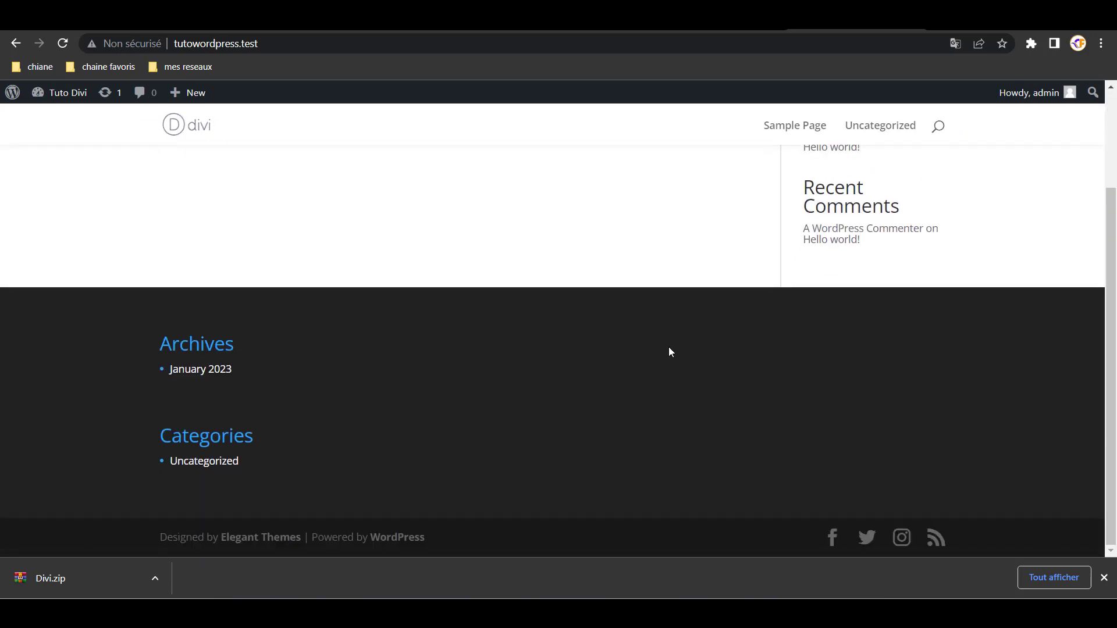
scroll(668, 349, up, 3)
click(734, 29)
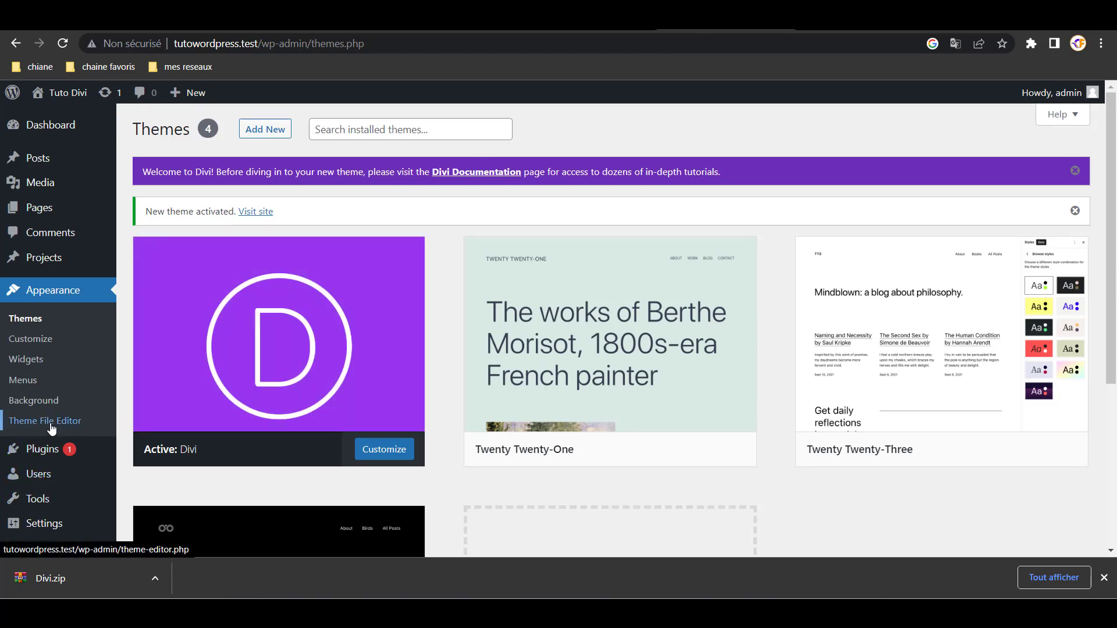
- Open Divi Theme Options from the Divi menu in the admin sidebar
scroll(64, 493, down, 3)
scroll(64, 493, down, 1)
mouse_move(44, 520)
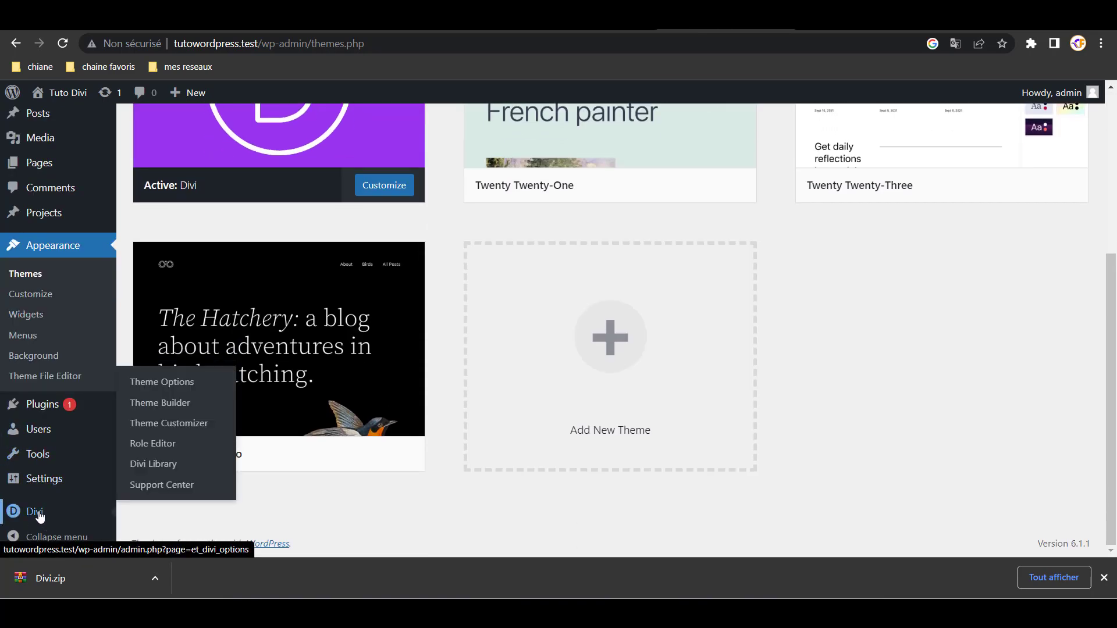
click(177, 387)
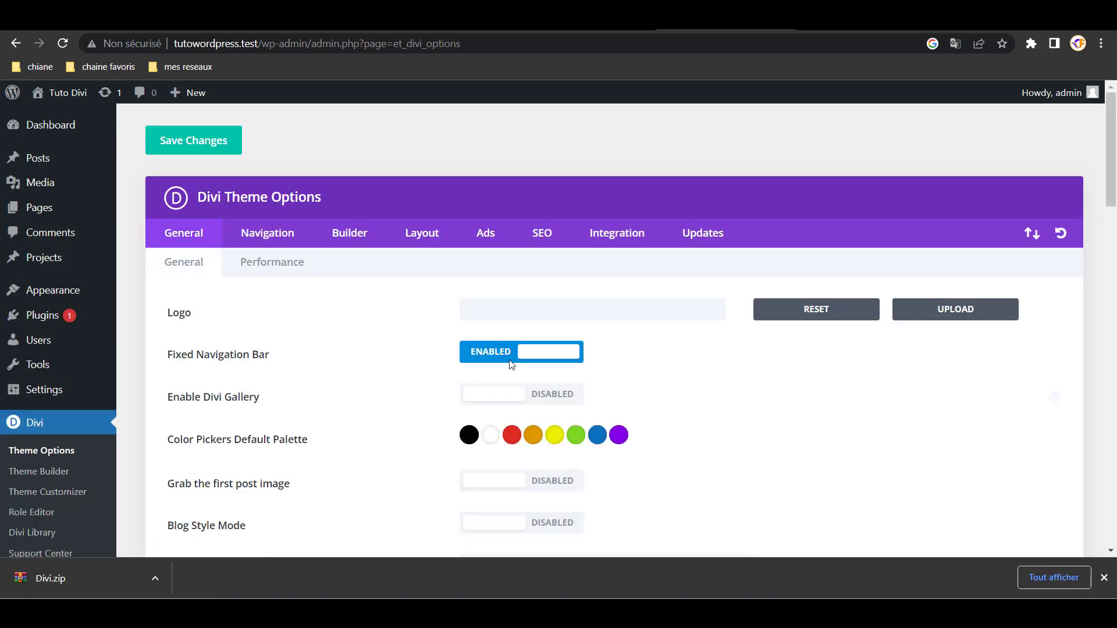
- Go to the Updates tab and place the cursor in the Username and API Key fields
click(699, 238)
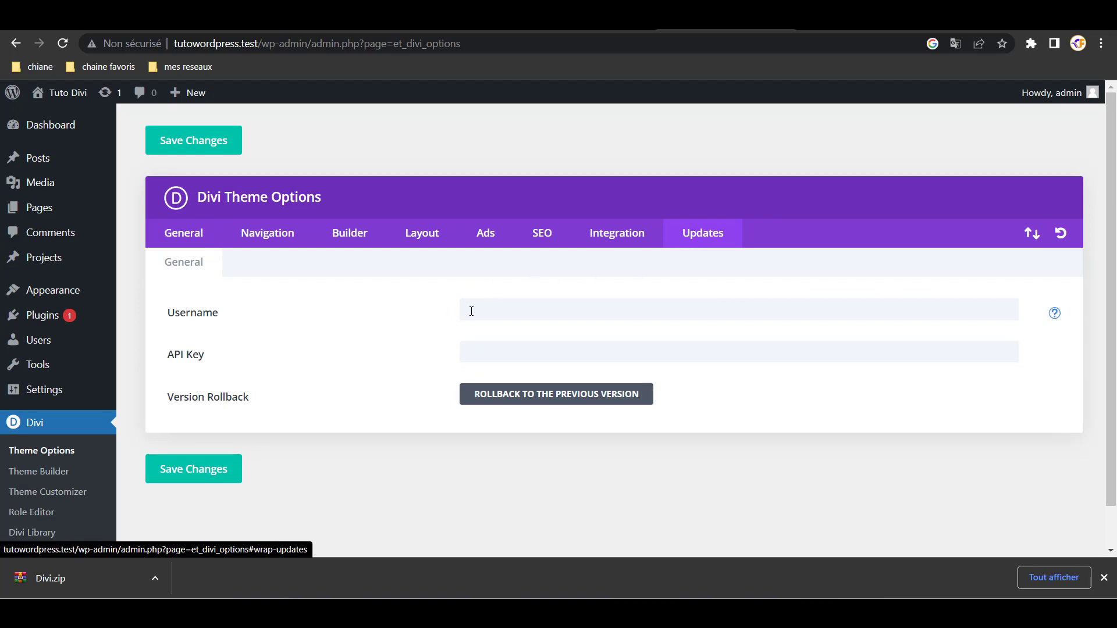
click(487, 350)
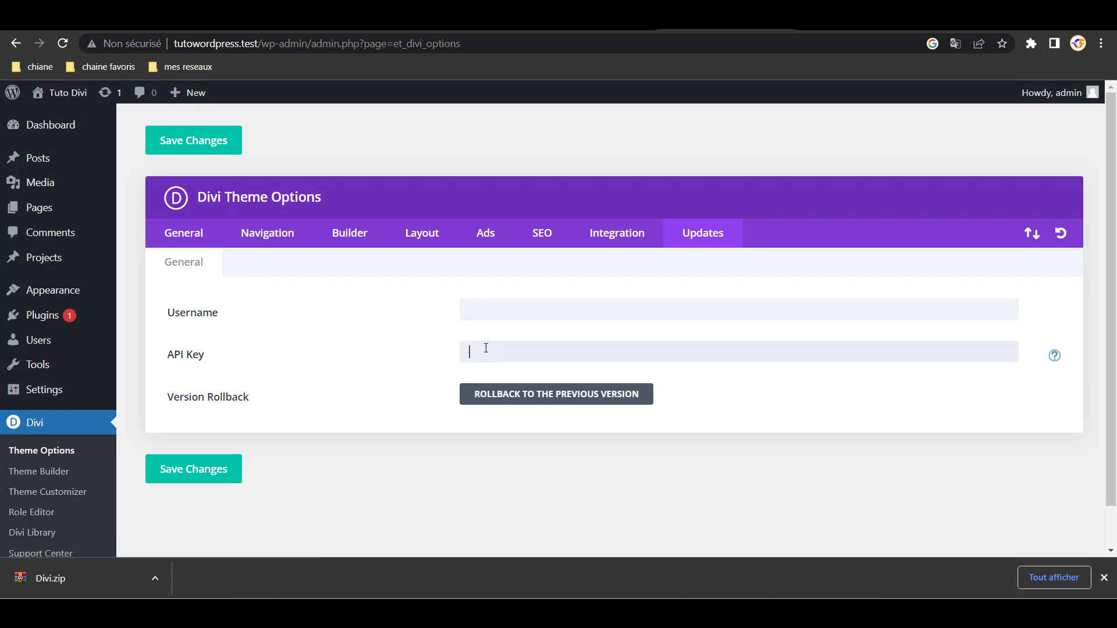
click(477, 309)
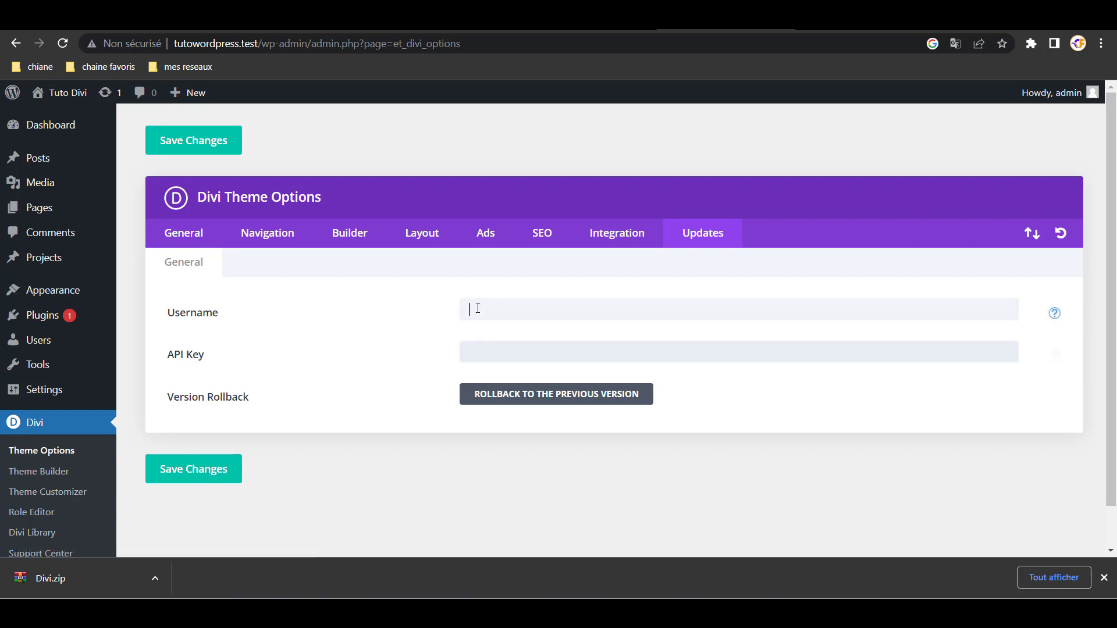
click(487, 351)
click(479, 311)
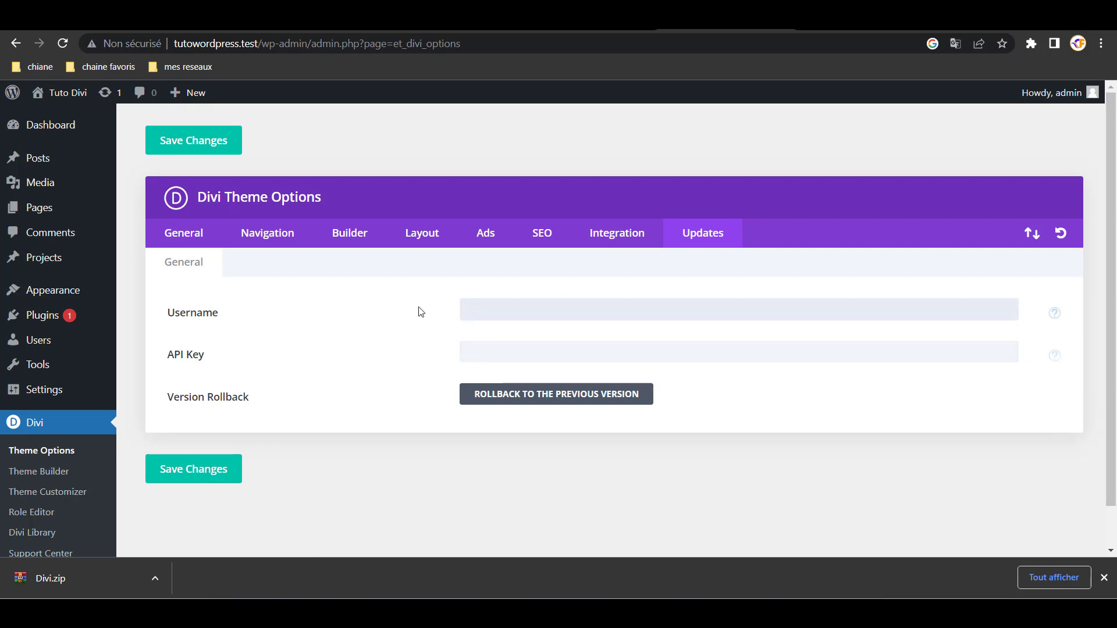